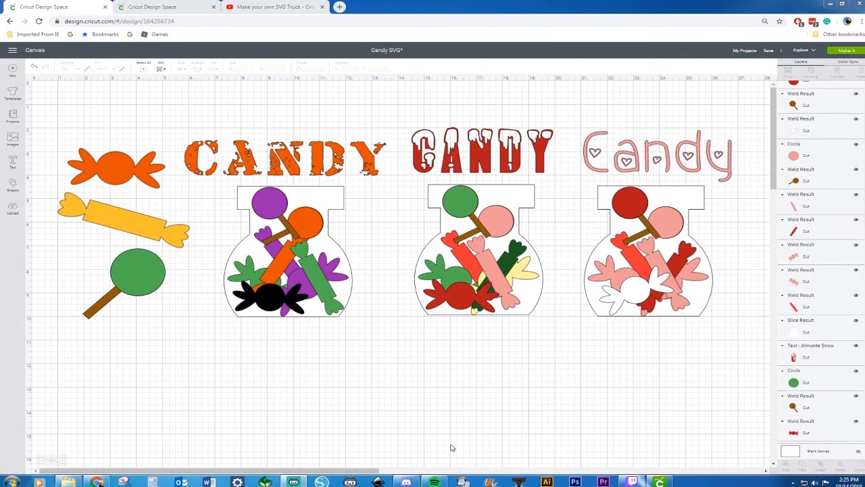
Step: In the blank Untitled canvas, add a circle, enlarge it to about 6.03 in and place it near the canvas's lower middle
click(150, 7)
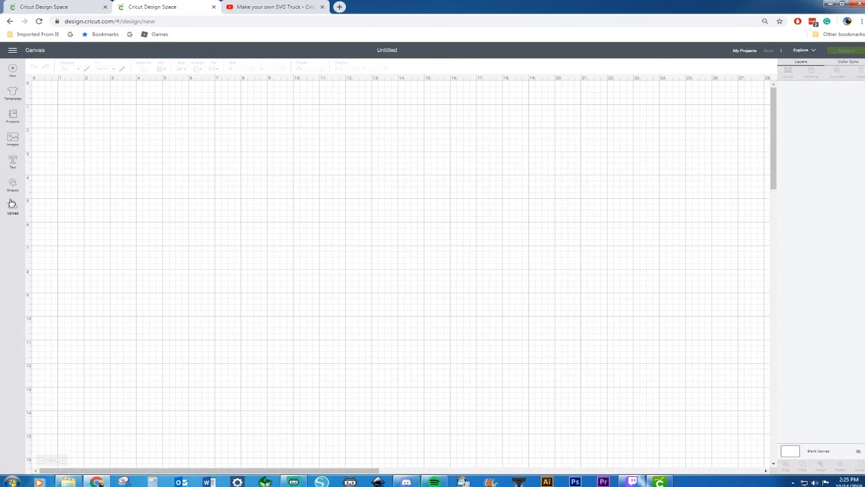
click(11, 186)
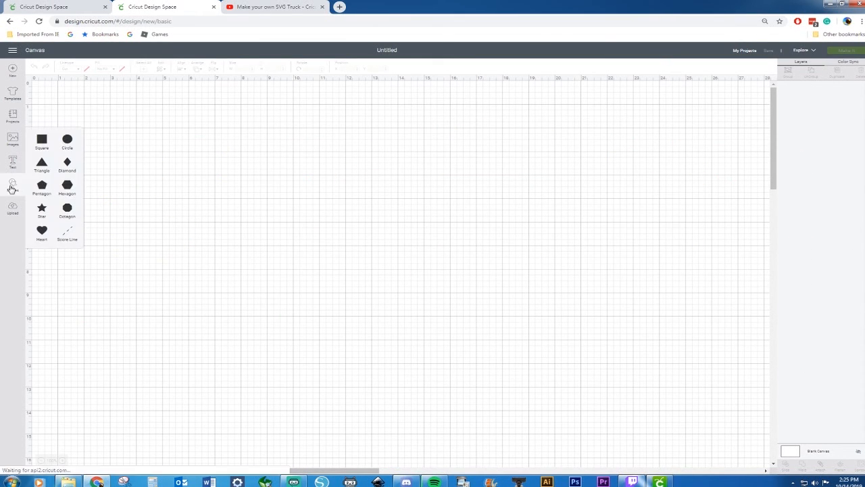
click(68, 140)
drag(139, 176, 276, 266)
drag(327, 318, 396, 440)
mouse_move(344, 354)
mouse_down()
mouse_move(338, 329)
mouse_move(346, 338)
mouse_up()
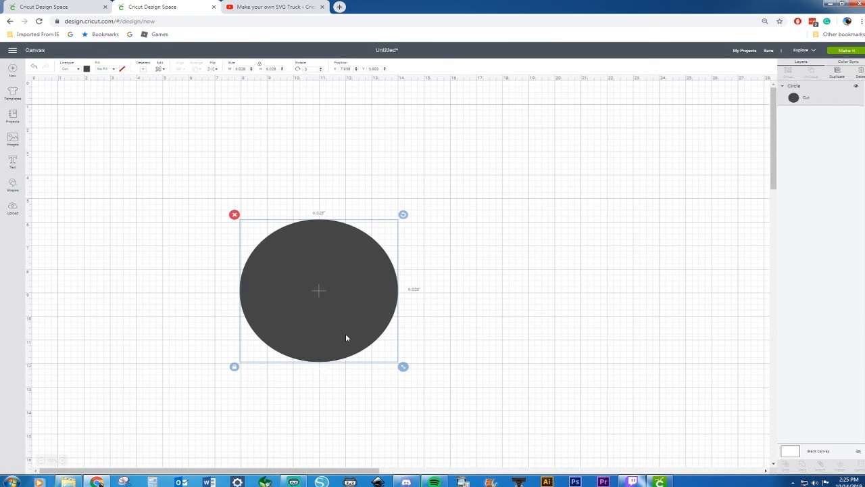
Step: Add a square overlapping the circle's top as the jar neck, and stretch it to about 4.06 by 3.06 in
click(12, 188)
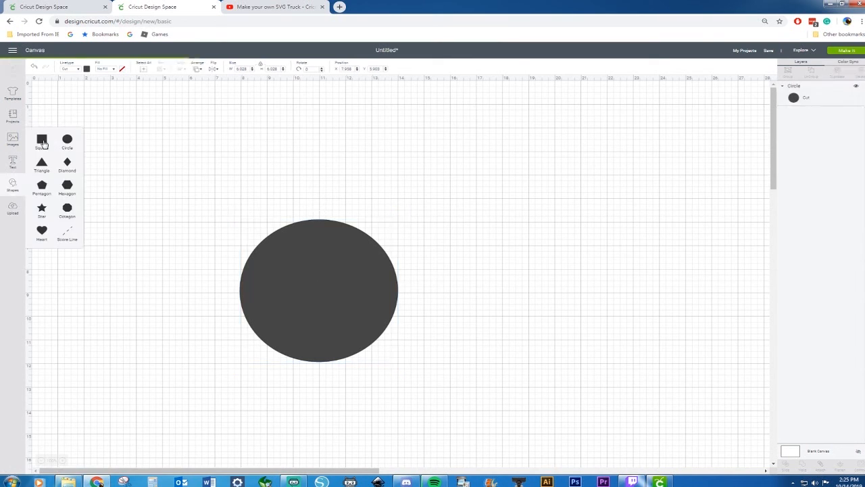
click(42, 141)
drag(161, 207, 306, 210)
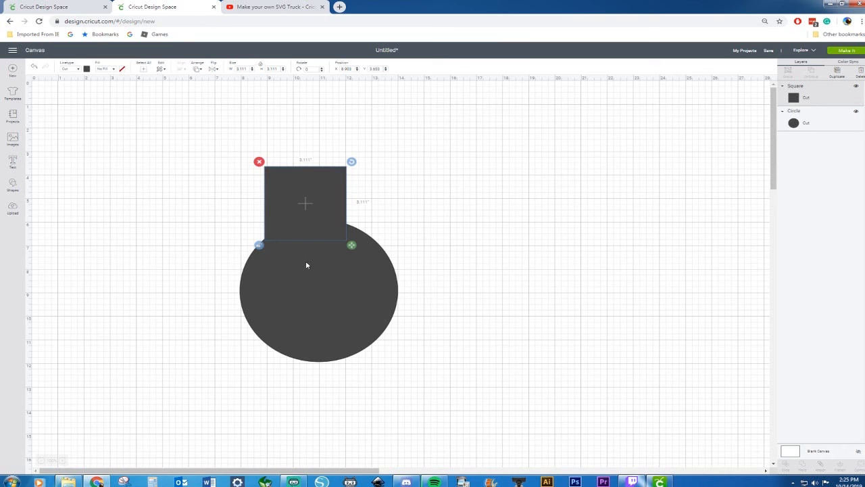
drag(356, 251, 381, 250)
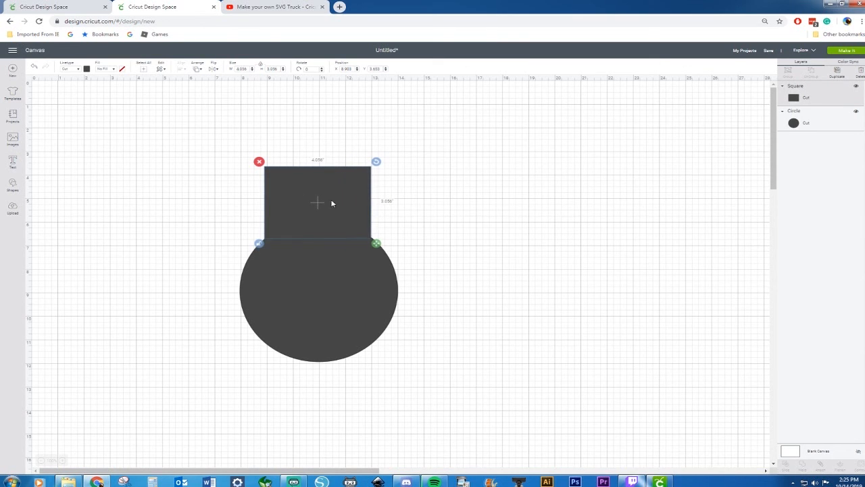
Step: Make two copies of the neck rectangle in the empty area beside the jar
key(ctrl+c)
key(ctrl+v)
drag(338, 198, 511, 205)
key(ctrl+v)
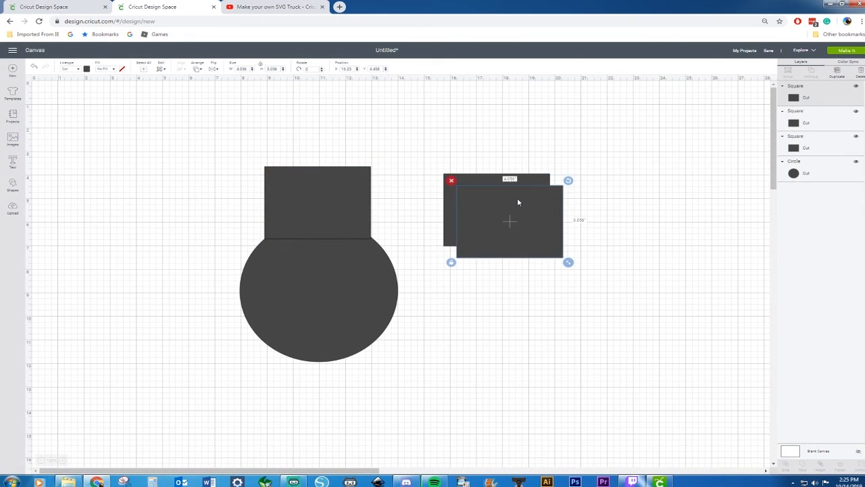
Step: Place one rectangle copy on top of the neck and reshape it into a lid about 5.17 by 0.78 in
drag(215, 144, 397, 378)
click(122, 239)
drag(489, 232, 287, 168)
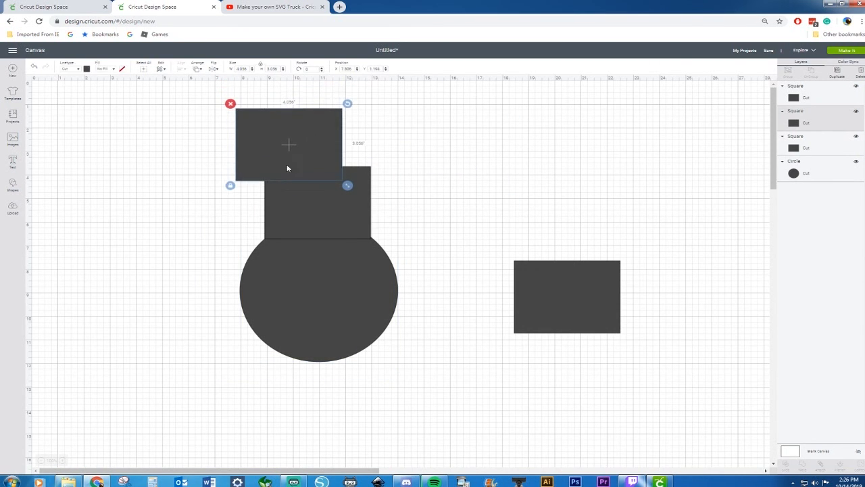
click(224, 191)
click(261, 170)
drag(347, 186, 347, 156)
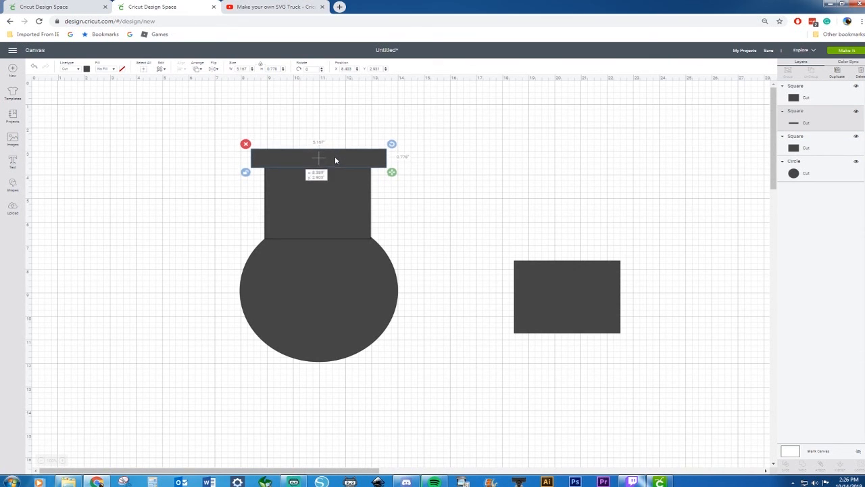
Step: Center the lid, neck and circle horizontally on each other and weld them into one jar shape
click(492, 196)
drag(215, 123, 413, 429)
click(182, 69)
click(196, 101)
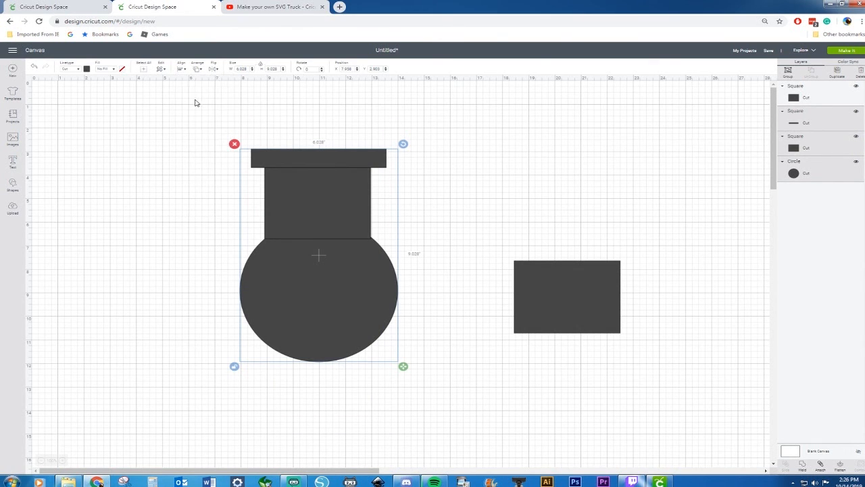
right_click(302, 303)
click(328, 447)
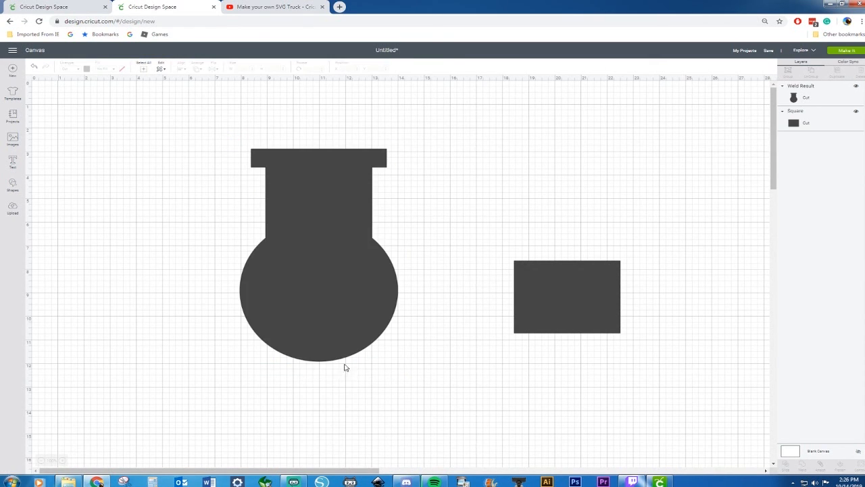
Step: Stretch the spare rectangle without locked proportions to about 8 by 3.54 in and lay it over the jar's rounded bottom
click(569, 297)
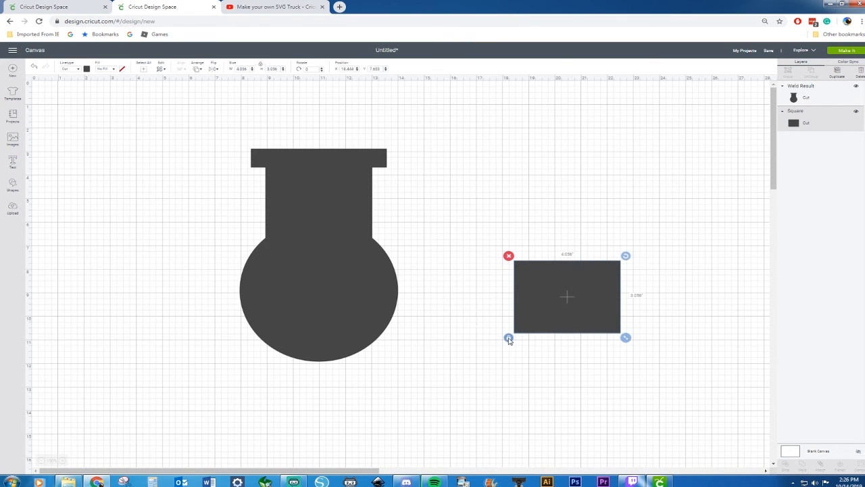
click(509, 338)
drag(626, 337, 721, 348)
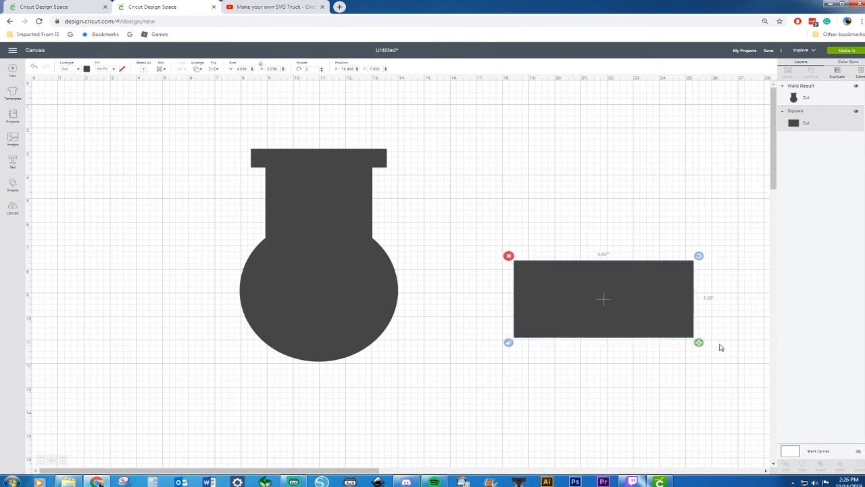
drag(652, 320, 357, 402)
Step: Slice the jar with the overlapping rectangle and delete the leftover pieces, keeping the flat-bottomed jar
click(517, 334)
drag(184, 80, 415, 443)
right_click(388, 383)
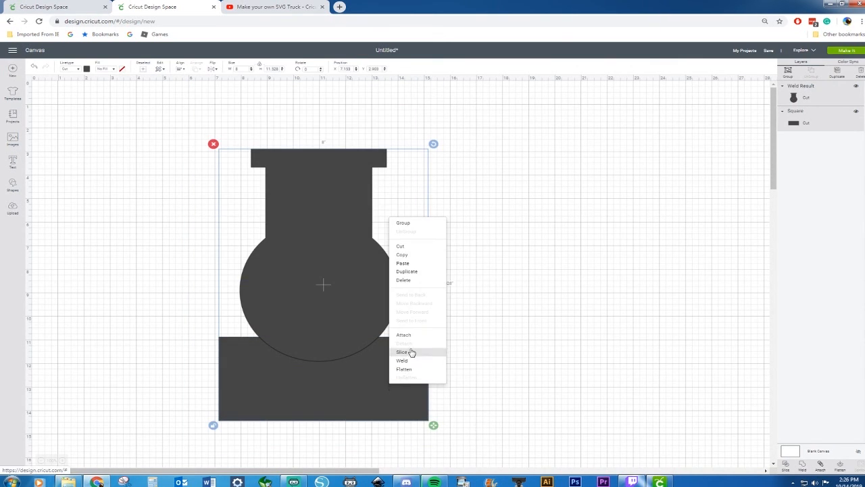
click(410, 352)
drag(349, 265, 586, 245)
drag(152, 297, 413, 428)
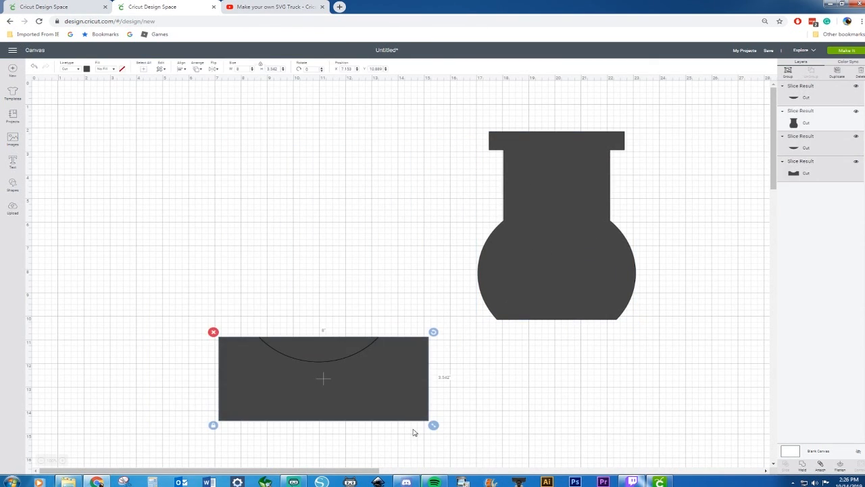
key(Delete)
Step: Widen the flat-bottomed jar to about 6.46 in and change its material color to white
drag(542, 270, 258, 317)
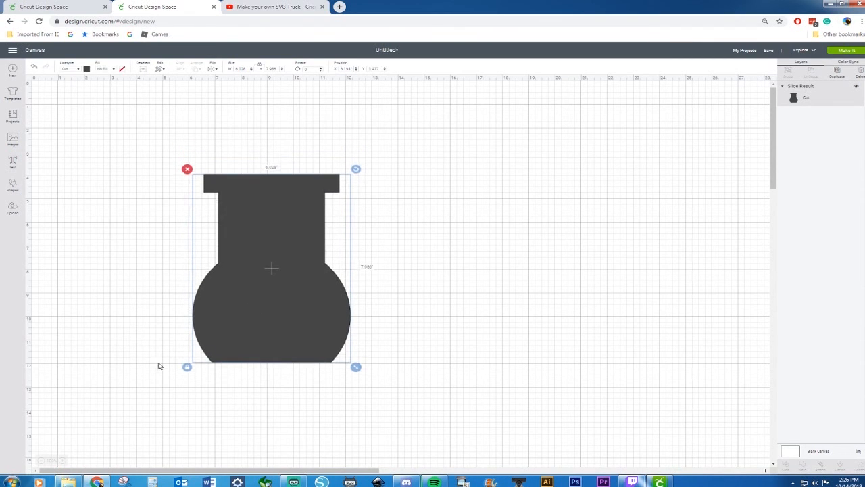
mouse_move(357, 369)
mouse_down()
mouse_move(416, 377)
mouse_move(390, 340)
mouse_move(390, 315)
mouse_move(390, 405)
mouse_move(367, 369)
mouse_up()
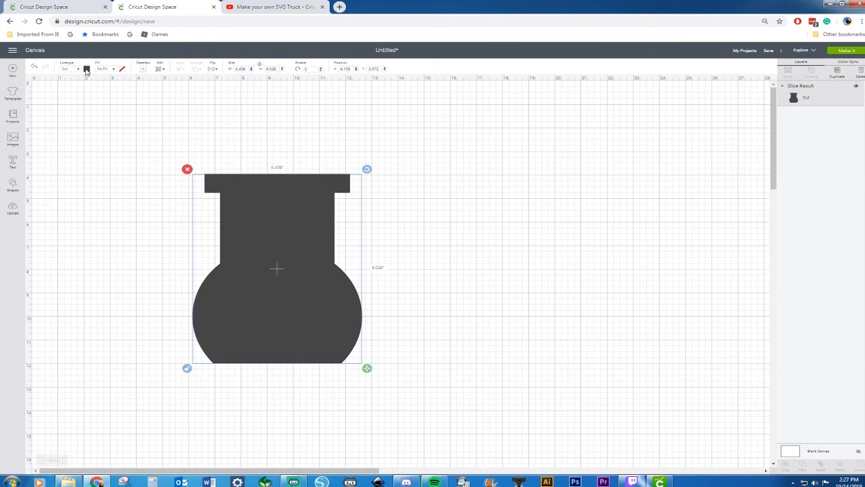
click(86, 69)
click(95, 129)
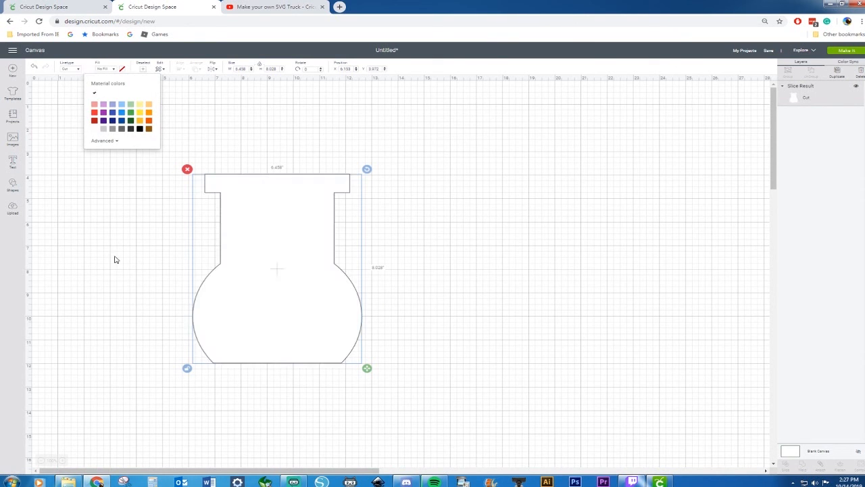
click(581, 244)
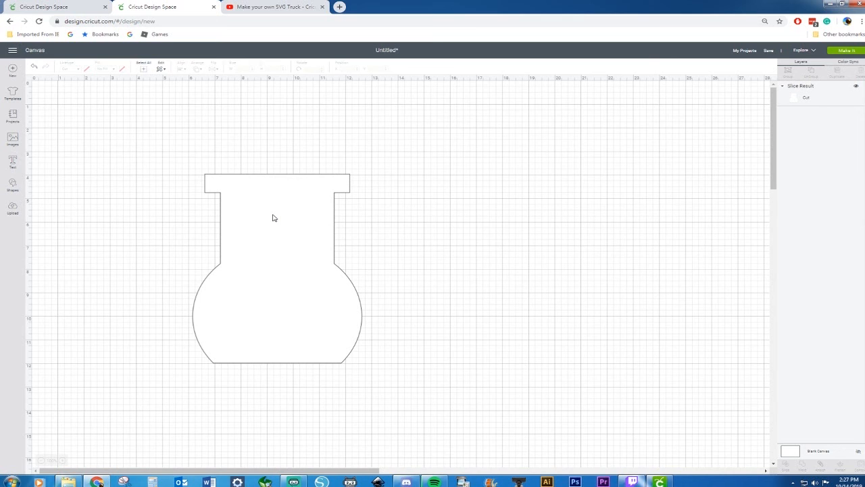
Step: Move the jar to the canvas's left side and add a circle in the empty area to its right
drag(285, 216, 165, 216)
click(450, 195)
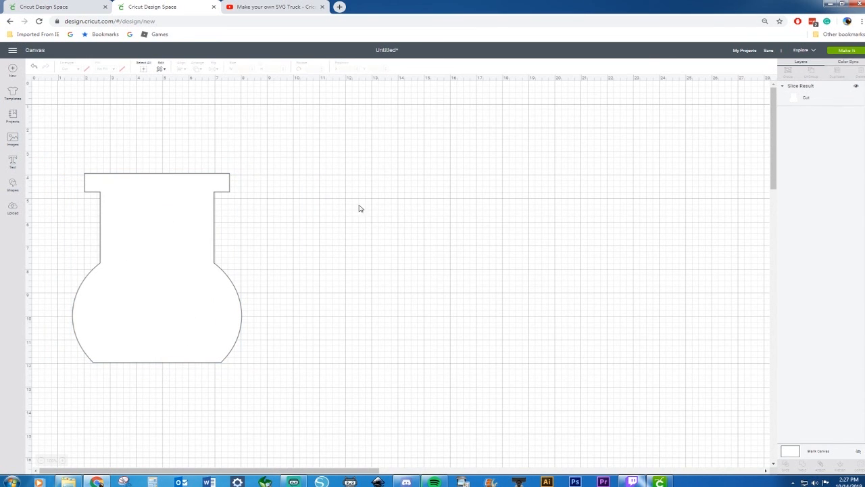
click(13, 187)
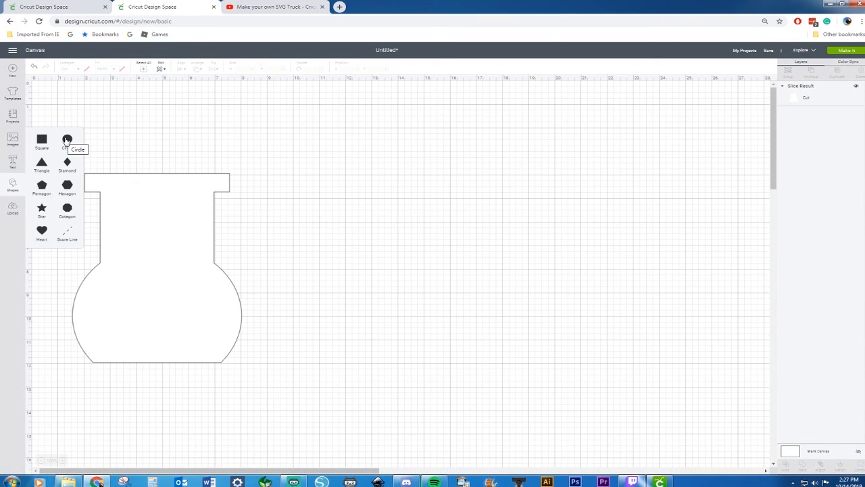
click(67, 140)
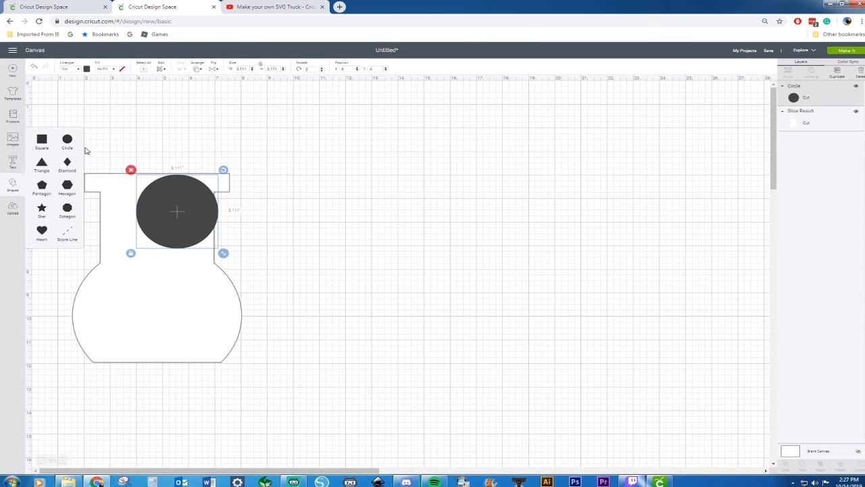
click(50, 7)
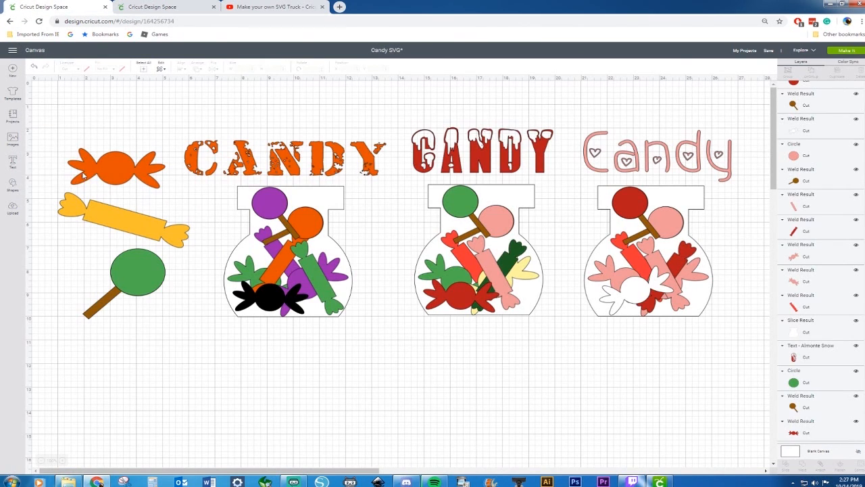
click(158, 8)
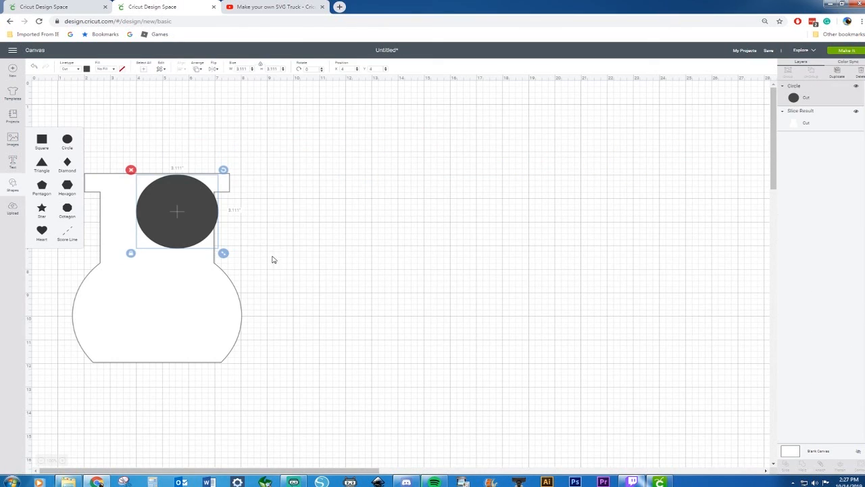
drag(171, 213, 379, 185)
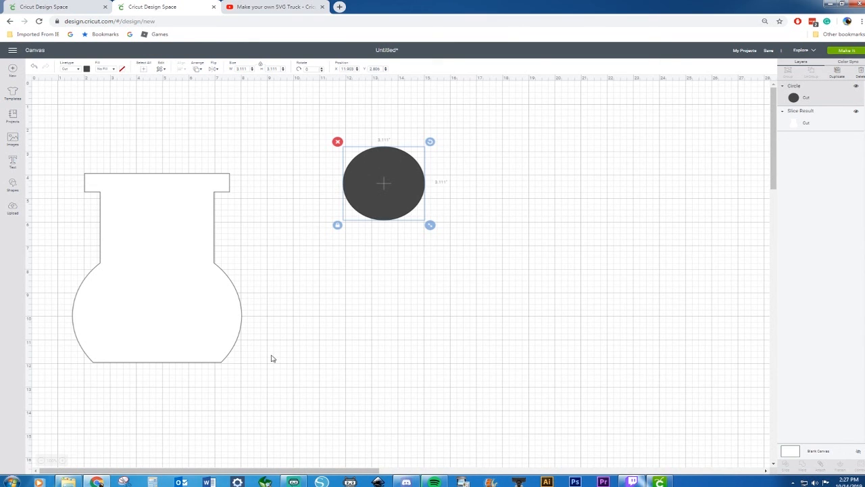
Step: Duplicate the circle below the original and flatten the copy into an ellipse about 3.14 by 1.01 in
key(ctrl+d)
drag(375, 191, 390, 269)
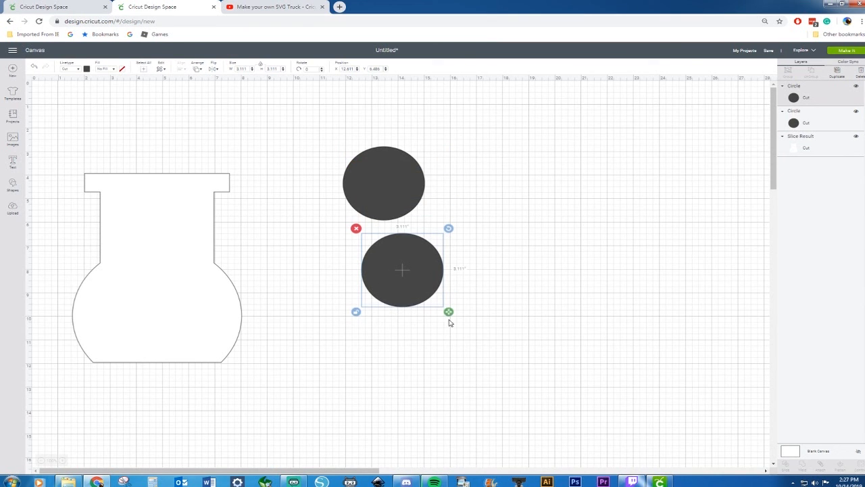
drag(449, 311, 450, 265)
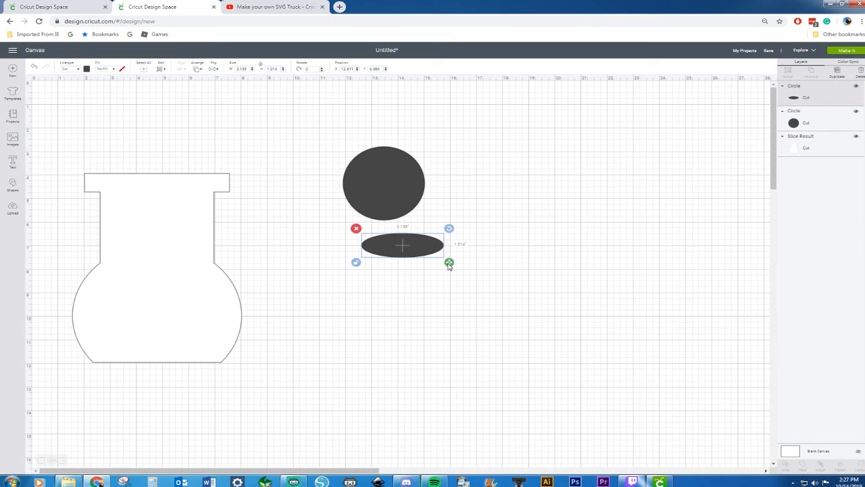
Step: Duplicate the ellipse, rotate the copy to about 341° and place it as the lower petal with the right tips touching
key(ctrl+d)
drag(446, 261, 442, 216)
drag(408, 253, 410, 263)
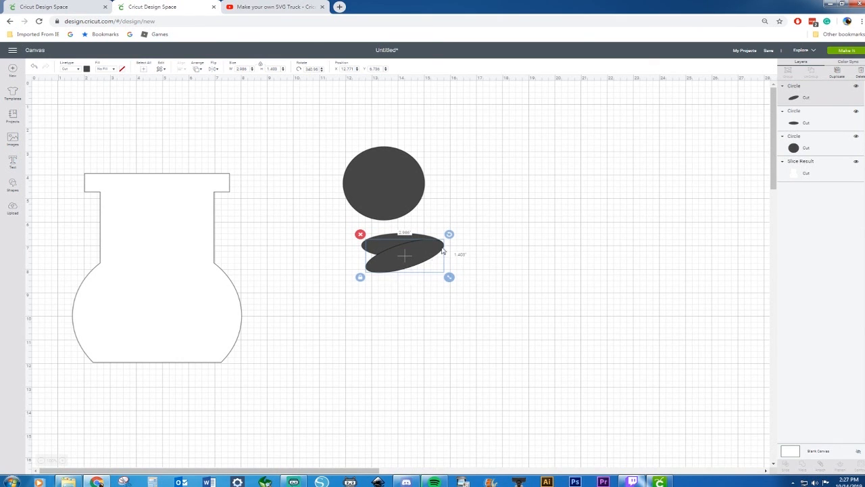
Step: Duplicate the tilted ellipse, rotate the copy to about 20.65° and place it as the upper petal of the wrapper fan
key(ctrl+d)
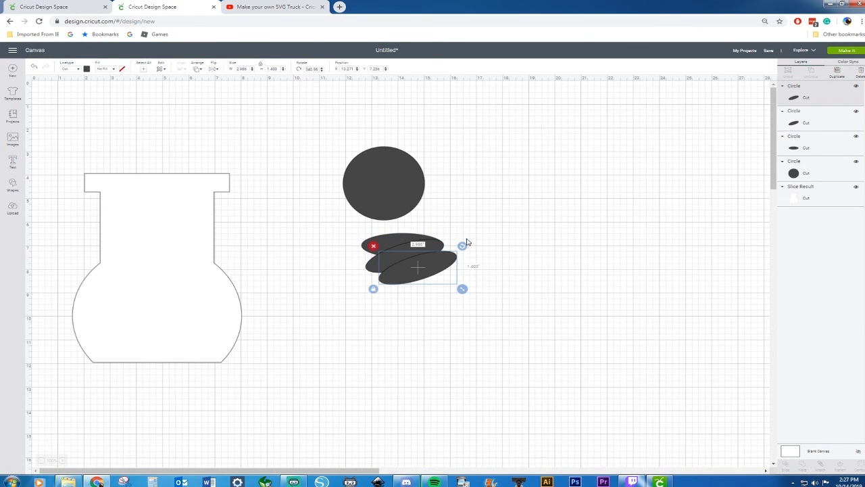
drag(398, 265, 387, 256)
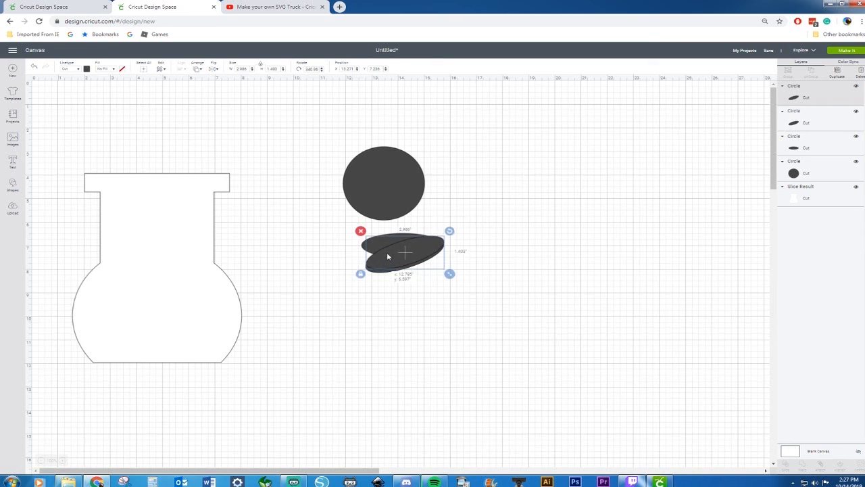
drag(450, 230, 427, 243)
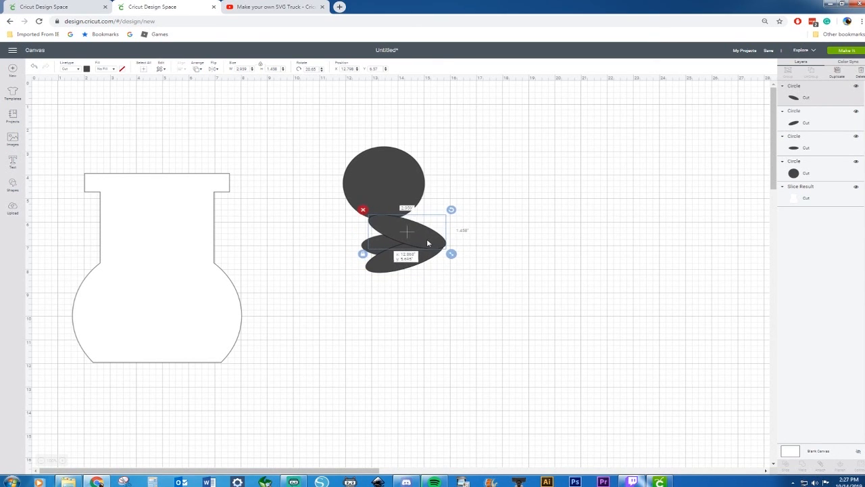
Step: Move the large circle away from the fan, then rotate the three ellipses together slightly counterclockwise
drag(387, 177, 545, 143)
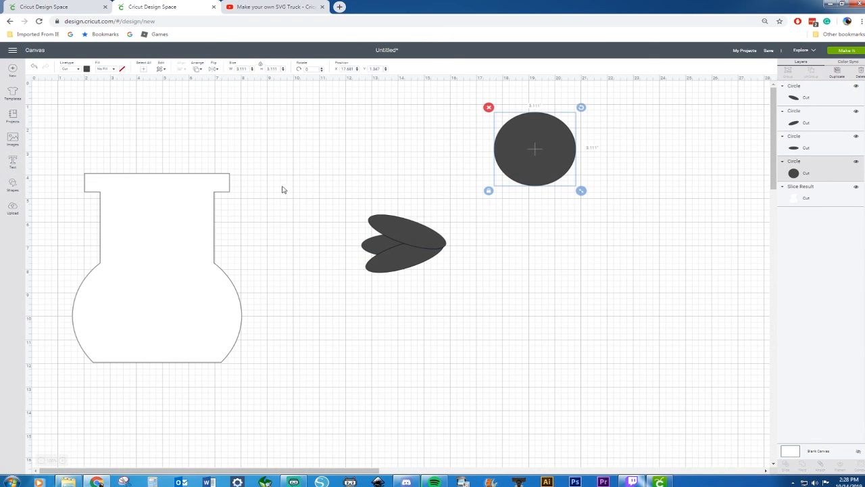
click(361, 221)
drag(318, 177, 460, 276)
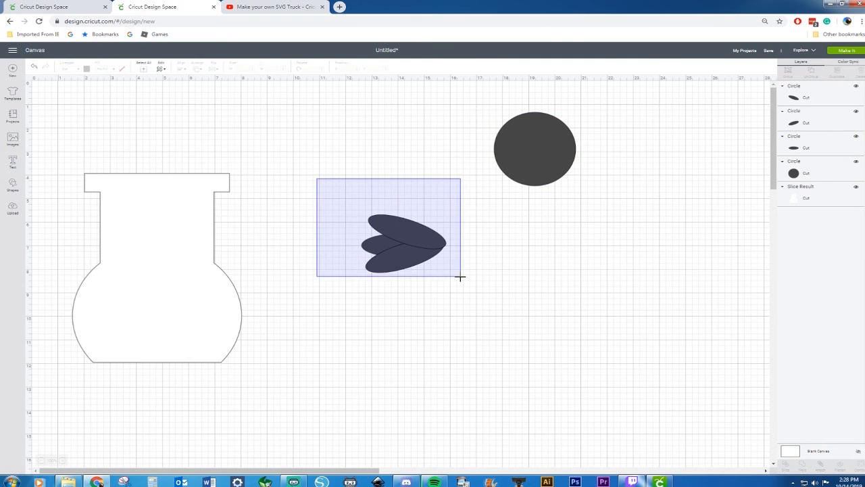
mouse_move(459, 214)
mouse_down()
mouse_move(452, 210)
mouse_move(451, 275)
mouse_move(434, 288)
mouse_move(470, 227)
mouse_move(458, 208)
mouse_up()
right_click(419, 250)
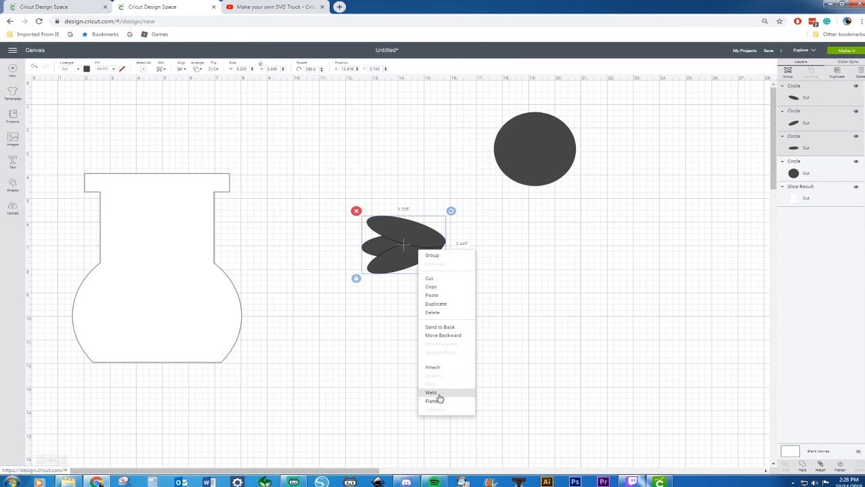
click(383, 294)
click(387, 221)
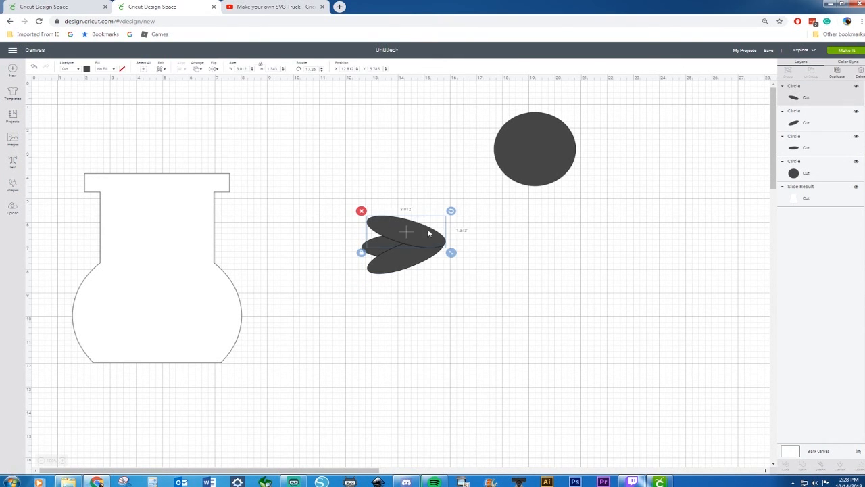
Step: Rotate the upper and lower petals farther outward and reposition the lower one so the right tips still meet
drag(451, 210, 418, 226)
click(396, 265)
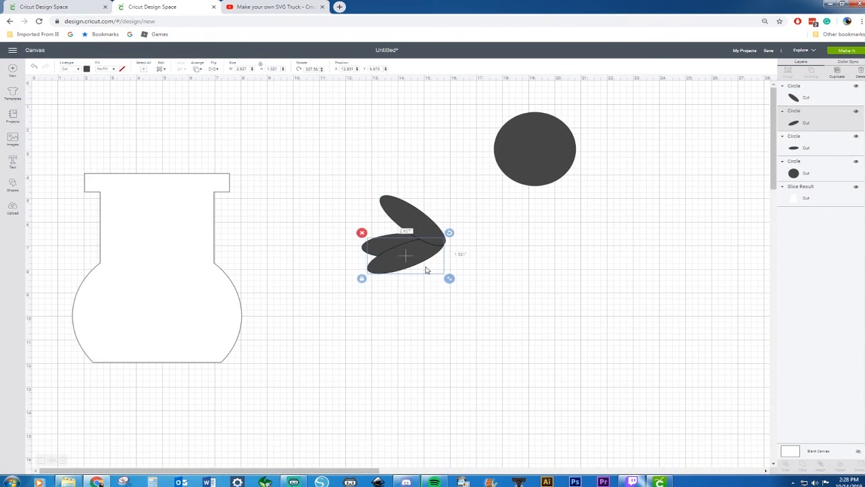
drag(449, 233, 434, 216)
drag(413, 256, 423, 269)
click(461, 258)
Step: Weld the three petals into a single wrapper fan
drag(335, 189, 506, 328)
click(504, 249)
drag(358, 219, 474, 311)
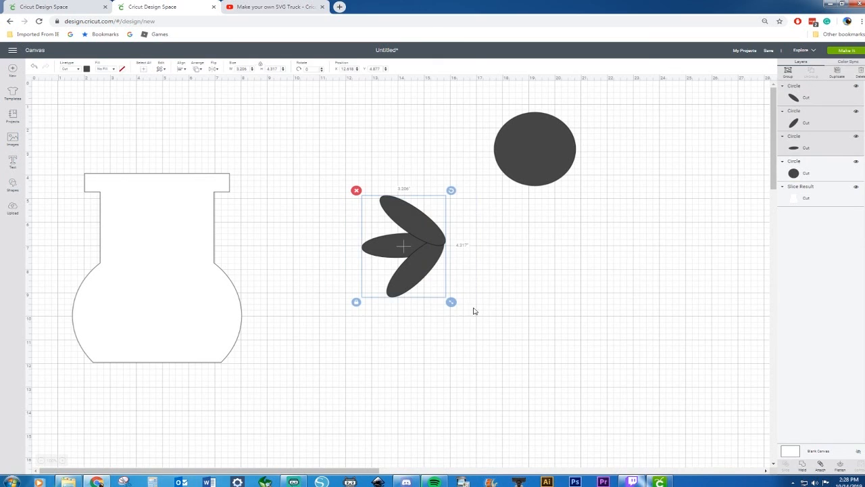
right_click(411, 245)
click(436, 390)
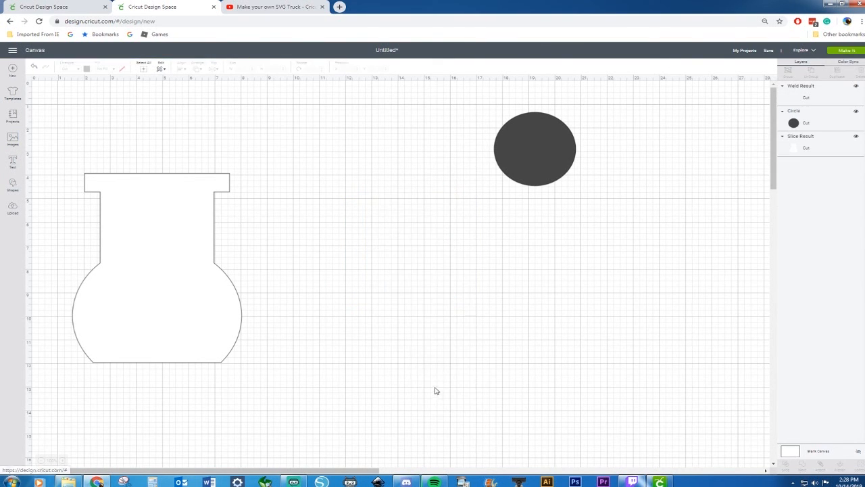
Step: Duplicate the welded fan, place the copy below the original and delete any stray pasted shapes
key(ctrl+v)
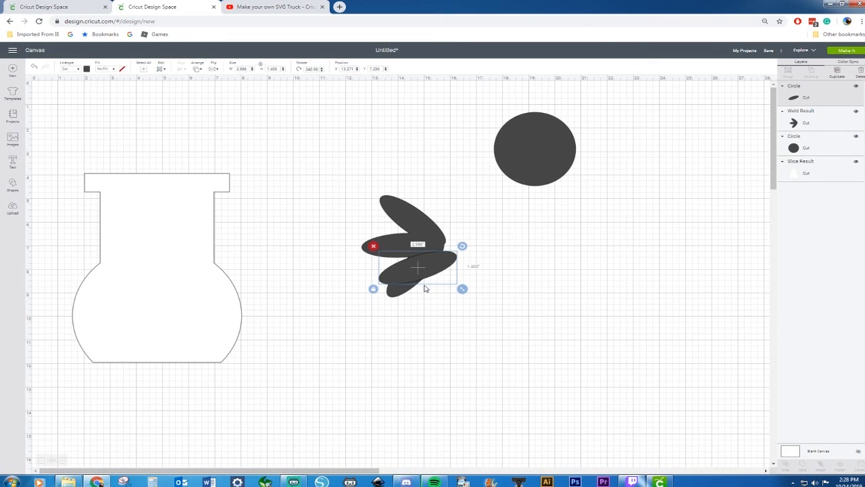
key(Delete)
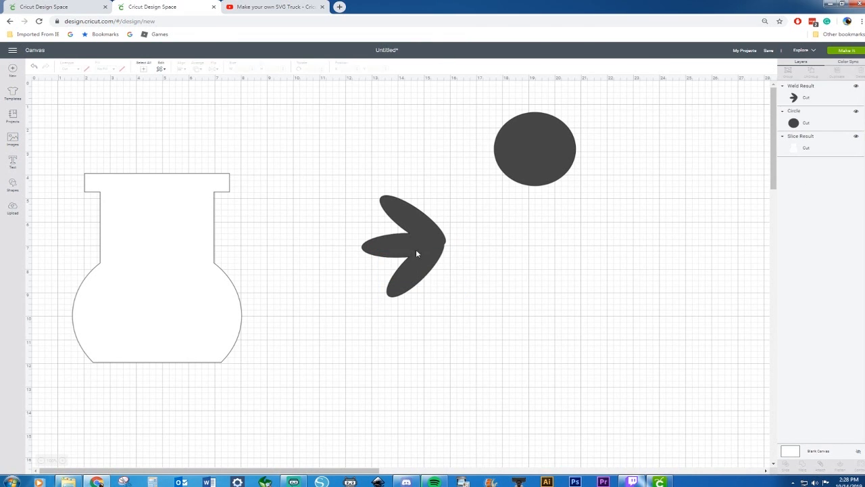
click(416, 252)
key(ctrl+c)
key(ctrl+v)
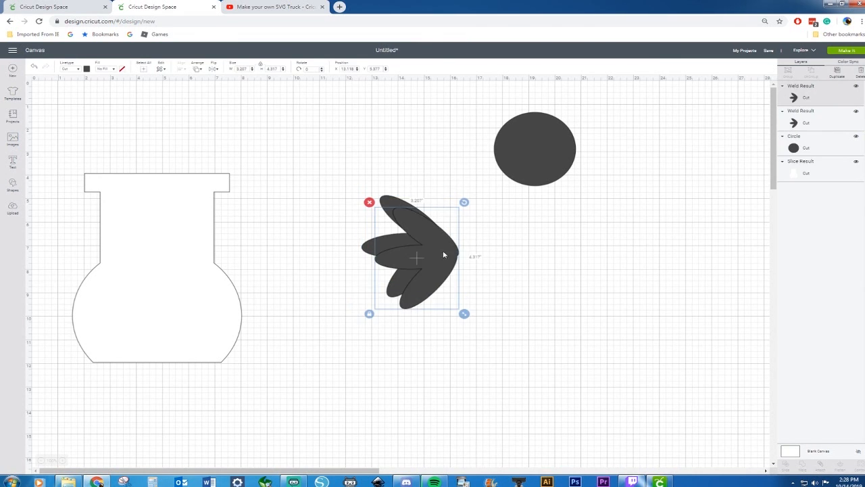
drag(446, 254, 428, 367)
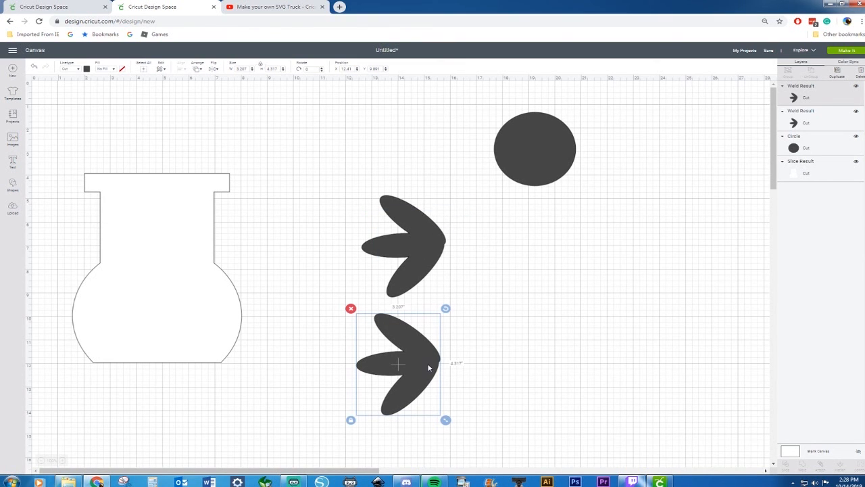
key(ctrl+v)
drag(428, 365, 431, 363)
key(Delete)
Step: Move the original fan up beside the jar's neck and place a spare copy of the lower fan over the jar's base
drag(415, 254, 359, 192)
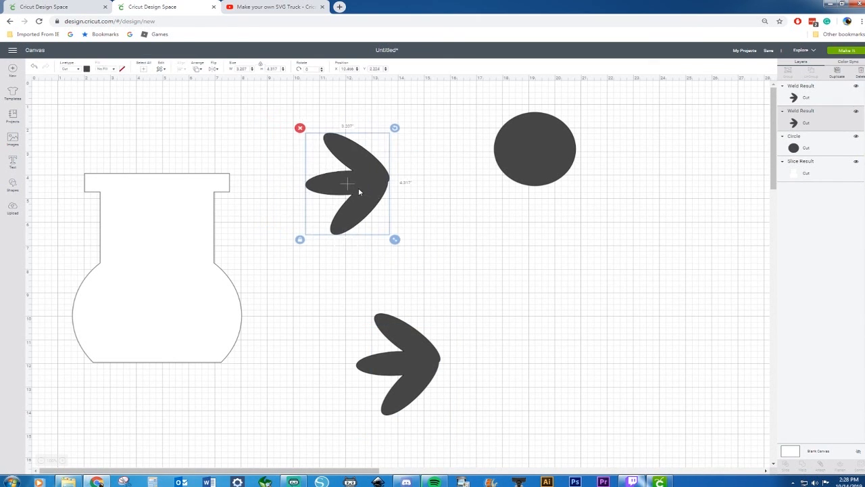
click(407, 358)
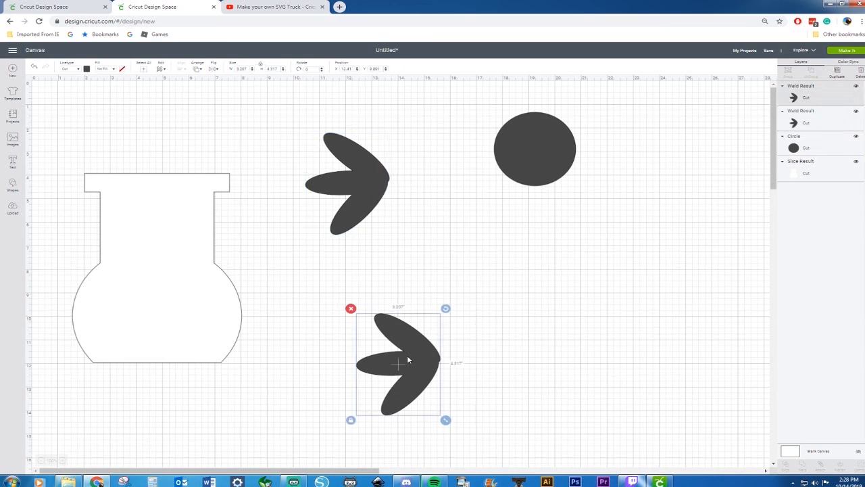
key(ctrl+c)
key(ctrl+v)
drag(416, 376, 133, 388)
Step: Place the circle beside the original fan so the fan's tip slightly overlaps the circle's left edge
drag(367, 197, 334, 198)
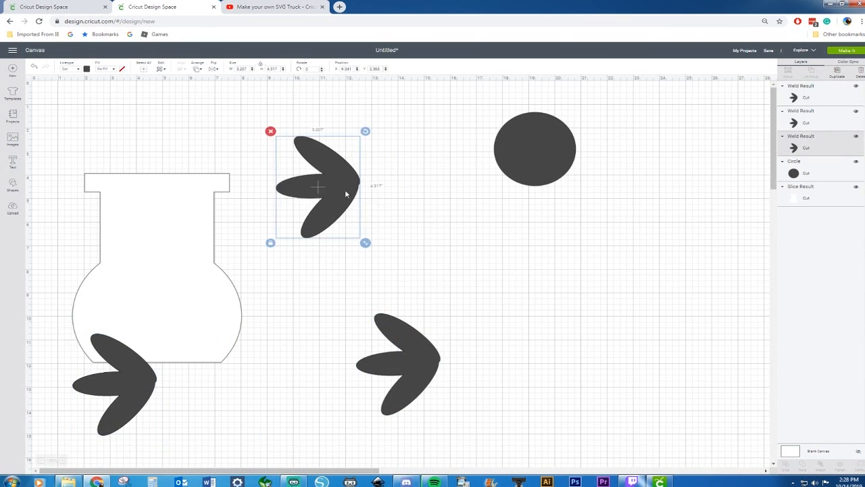
drag(563, 144, 439, 188)
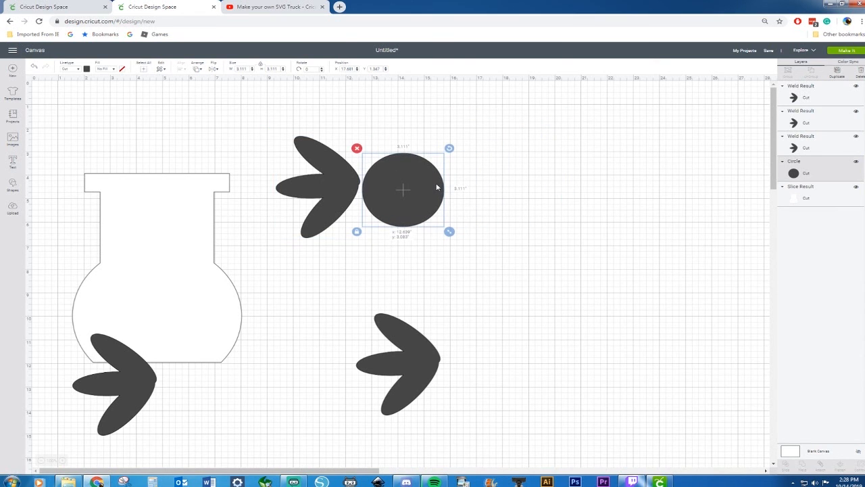
drag(350, 177, 362, 182)
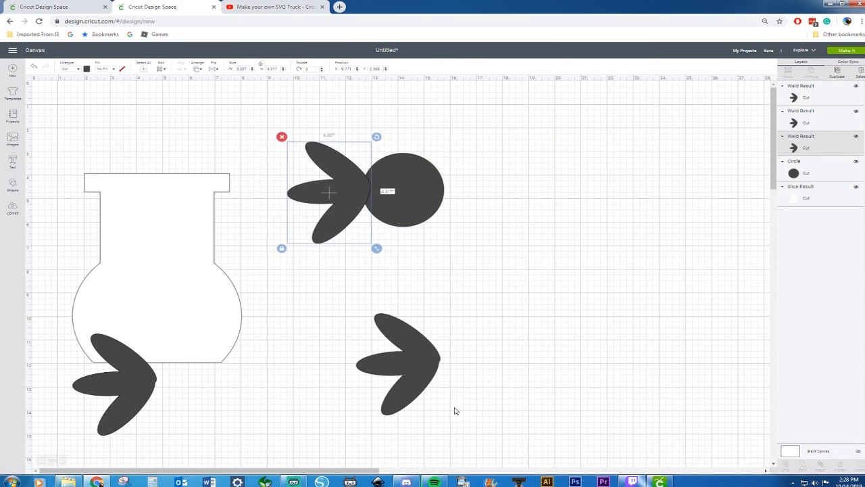
Step: Move the lower fan to the circle's right side, flip it horizontally and overlap its tip with the circle's edge
drag(411, 370, 495, 199)
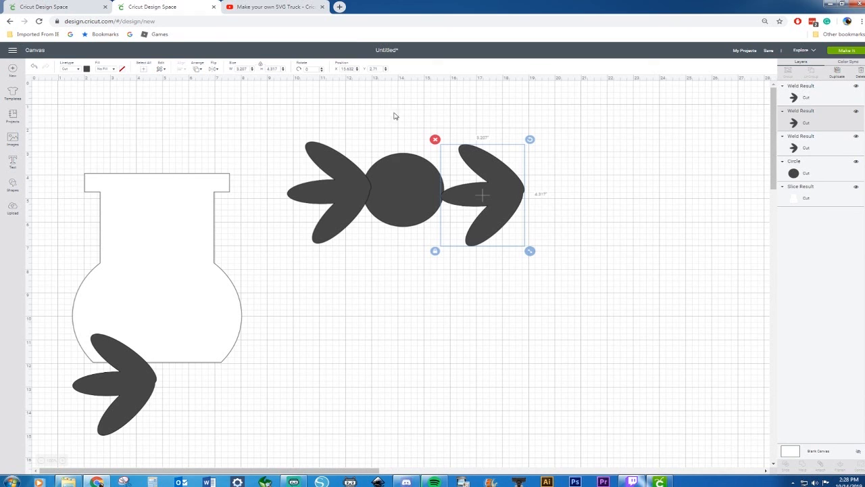
click(215, 70)
click(224, 83)
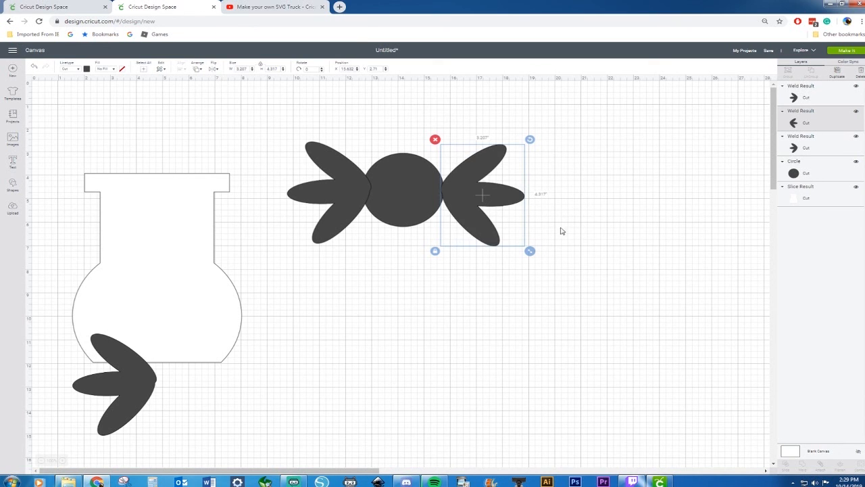
drag(508, 198, 498, 195)
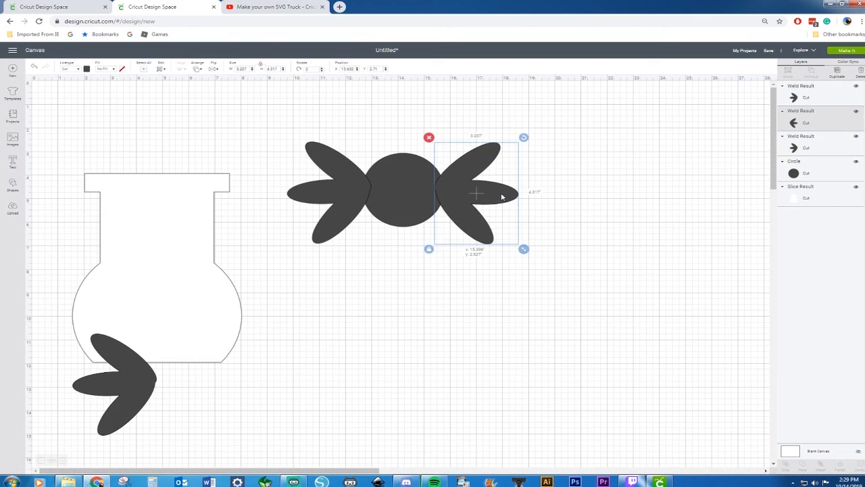
Step: Scale both fans down together to about 2.76 by 3.72 in each and reposition their tips over the circle's edges
click(326, 192)
shift+click(470, 188)
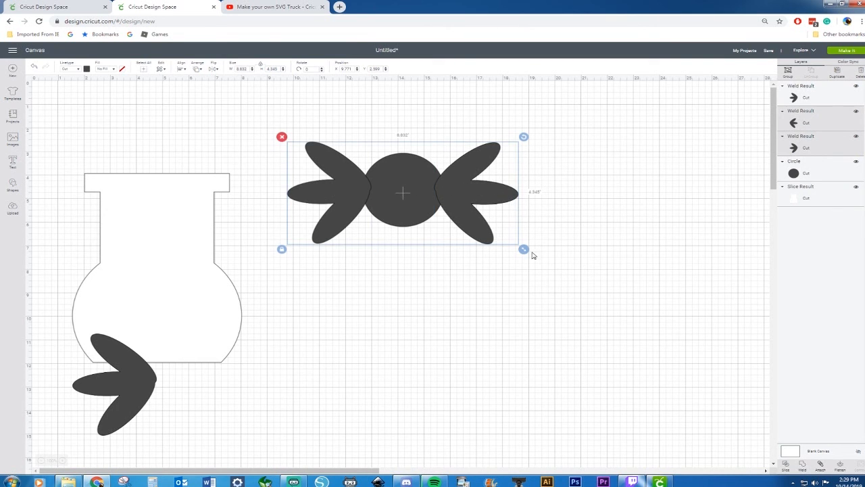
drag(525, 249, 494, 267)
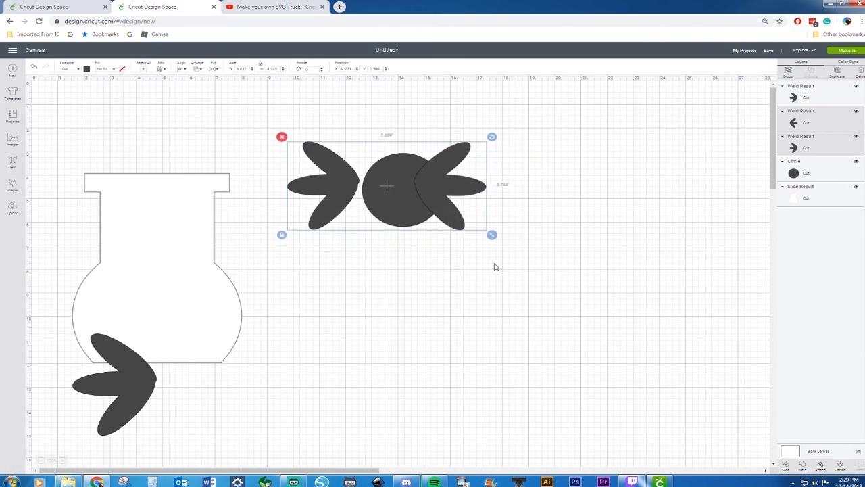
click(530, 301)
drag(465, 200, 494, 205)
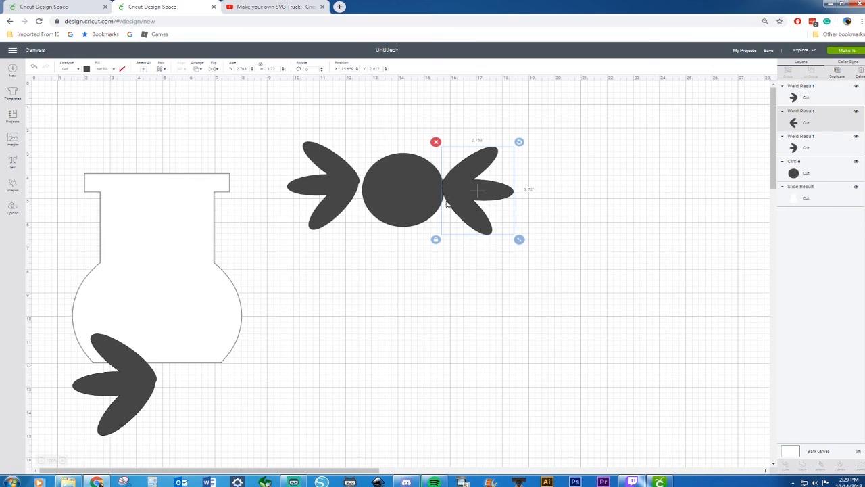
drag(327, 187, 334, 194)
drag(464, 195, 461, 194)
Step: Try to center the circle and both fans horizontally, and undo the alignment
click(567, 188)
drag(262, 119, 456, 201)
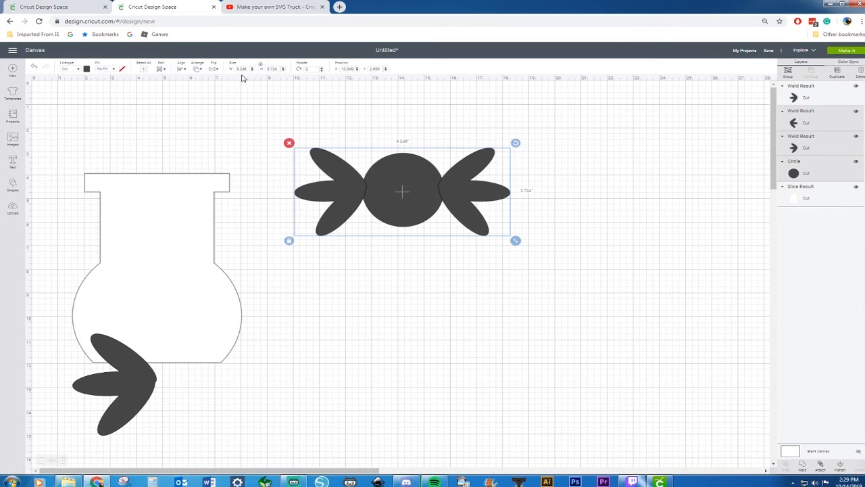
click(177, 71)
click(190, 100)
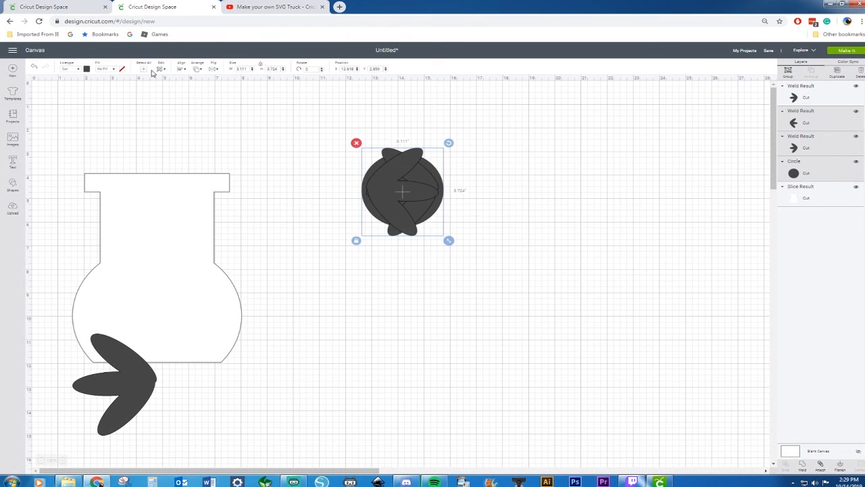
click(34, 66)
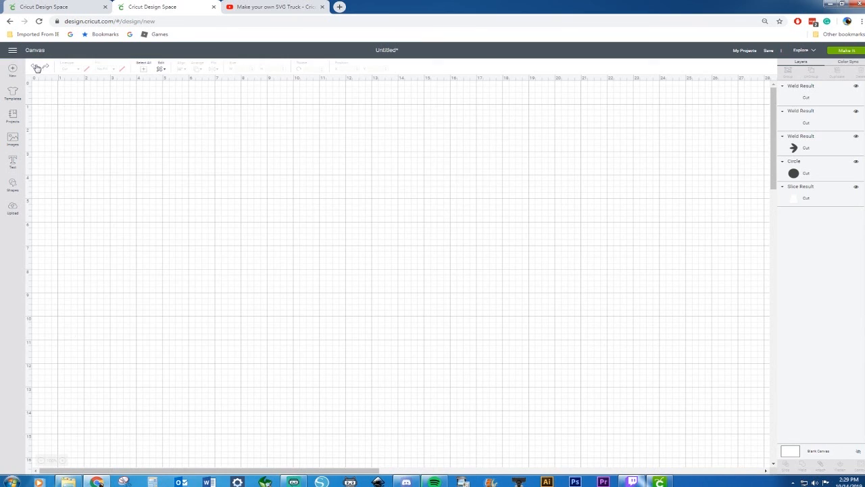
Step: Center the circle and both fans vertically with each other
drag(285, 123, 568, 279)
click(180, 69)
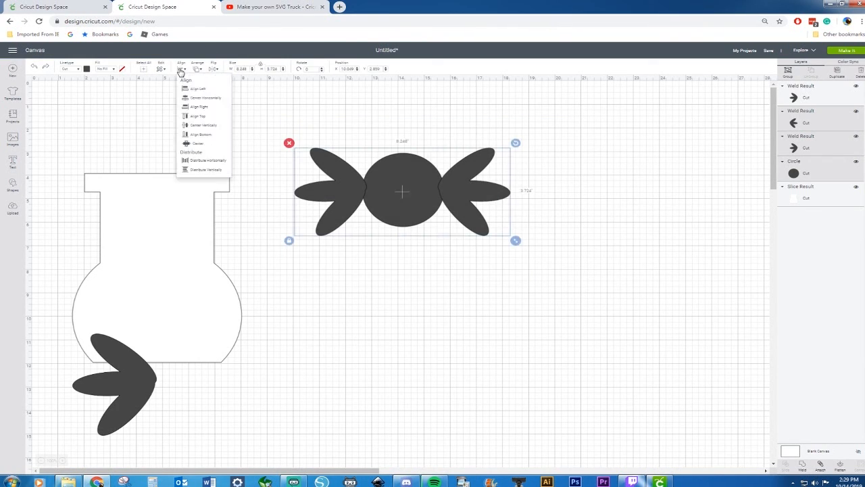
click(190, 126)
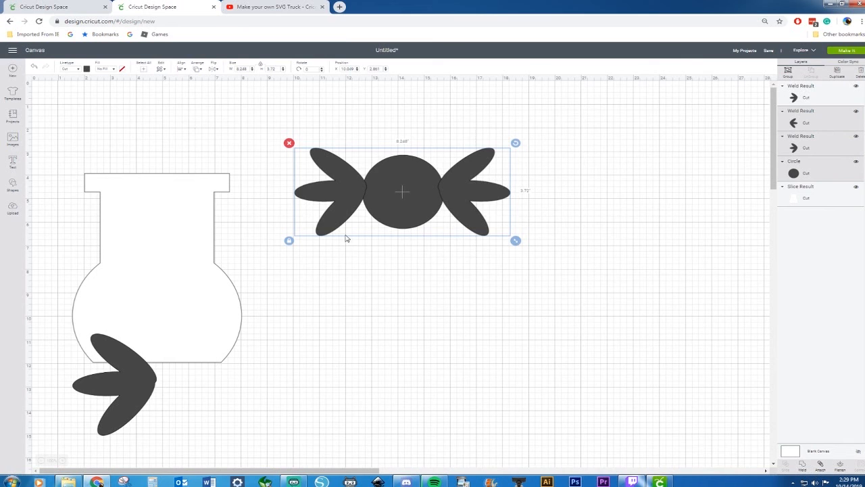
Step: Weld the circle and both fans into one wrapped candy and move it to the canvas's upper right area
right_click(393, 196)
click(433, 343)
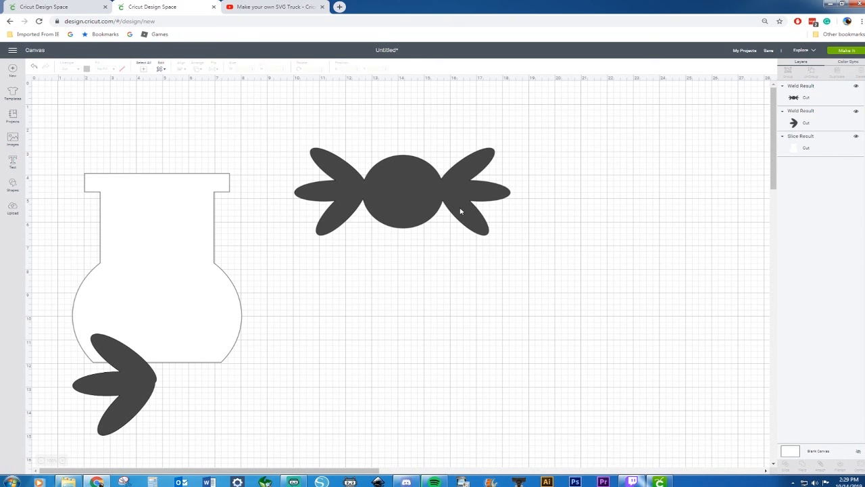
drag(446, 189, 660, 141)
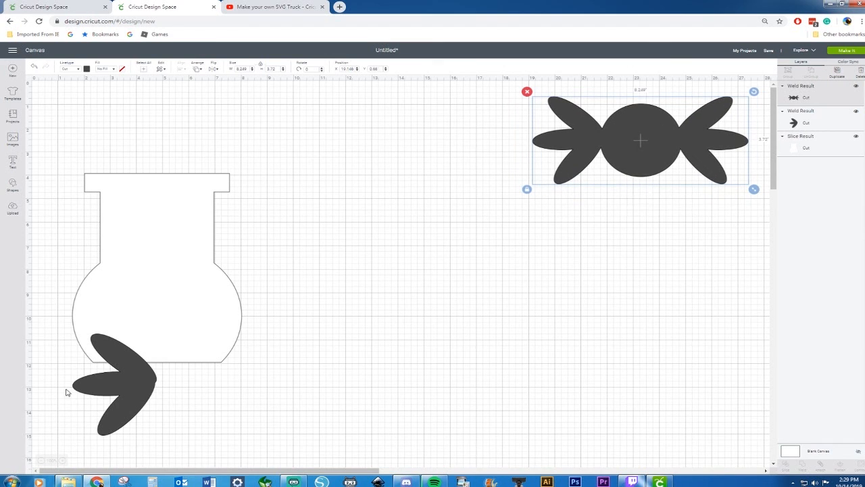
Step: Insert a square, check the long candy in the finished Candy SVG project, and move the square to the right of the jar
click(13, 188)
click(46, 142)
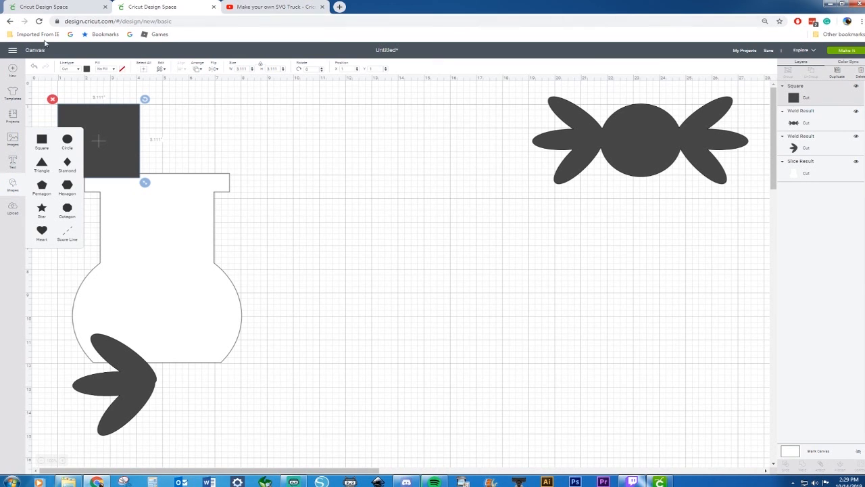
click(42, 7)
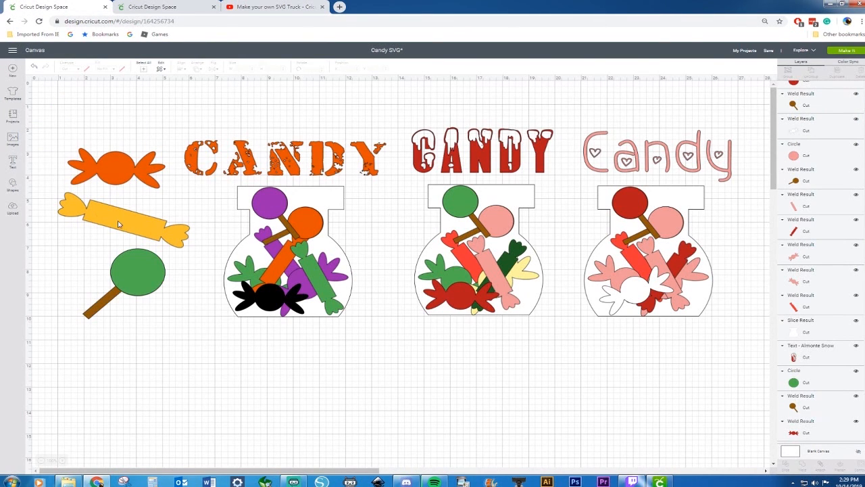
click(167, 6)
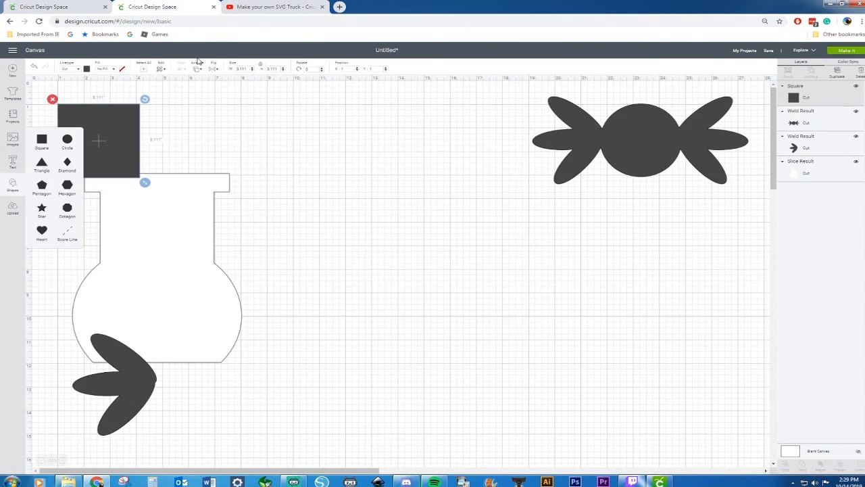
drag(130, 124, 426, 218)
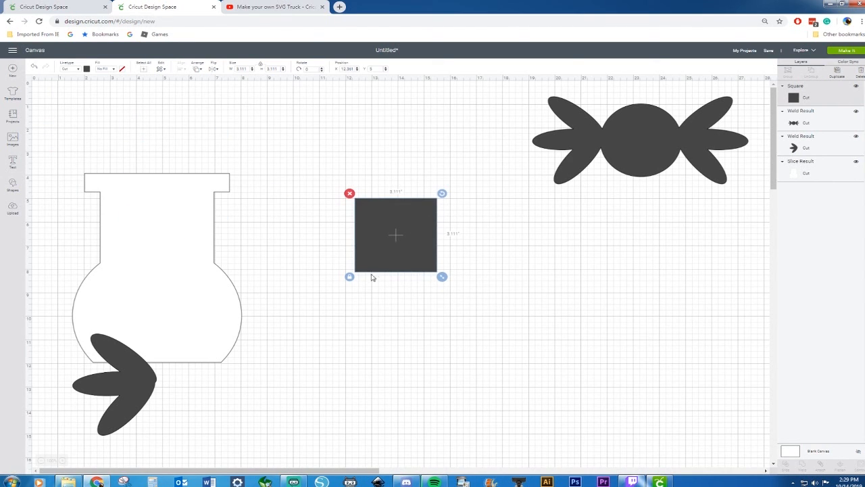
Step: Unlock the square's proportions and reshape it into a horizontal bar about 5 by 1.4 in
click(340, 277)
click(371, 253)
click(349, 276)
drag(442, 276, 493, 236)
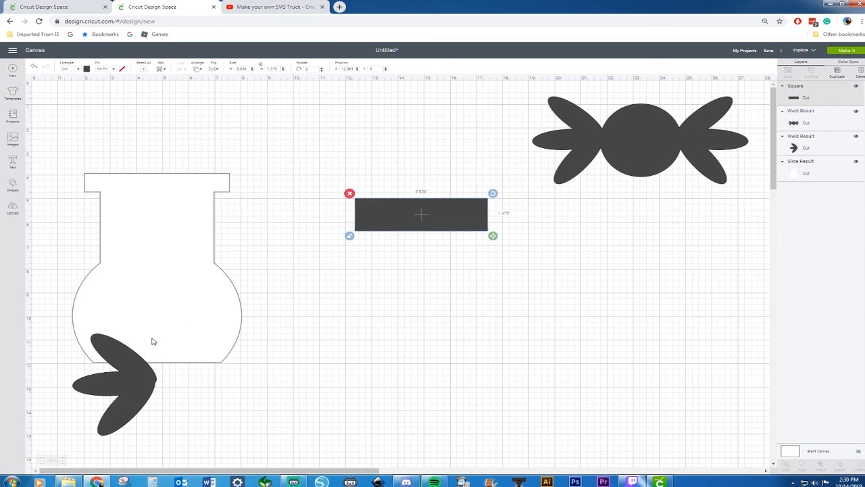
Step: Shrink the spare fan to about 1.02 by 1.91 in and attach it to the bar's left end
drag(116, 386, 320, 217)
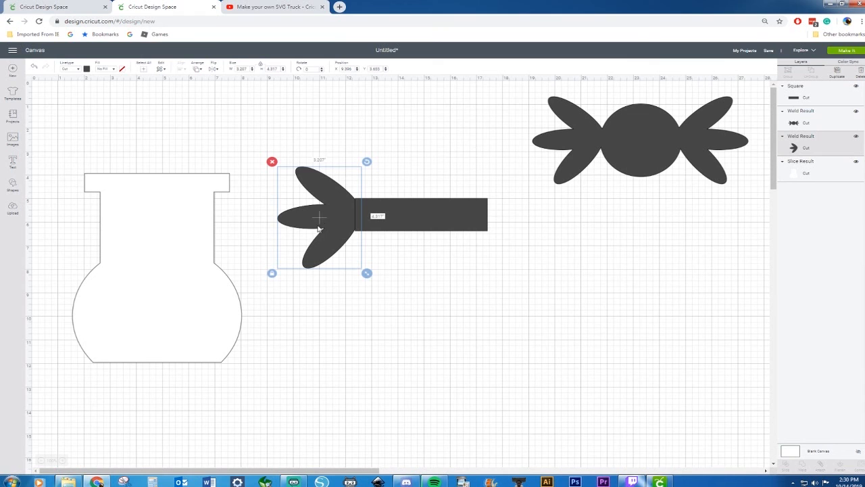
drag(366, 274, 309, 239)
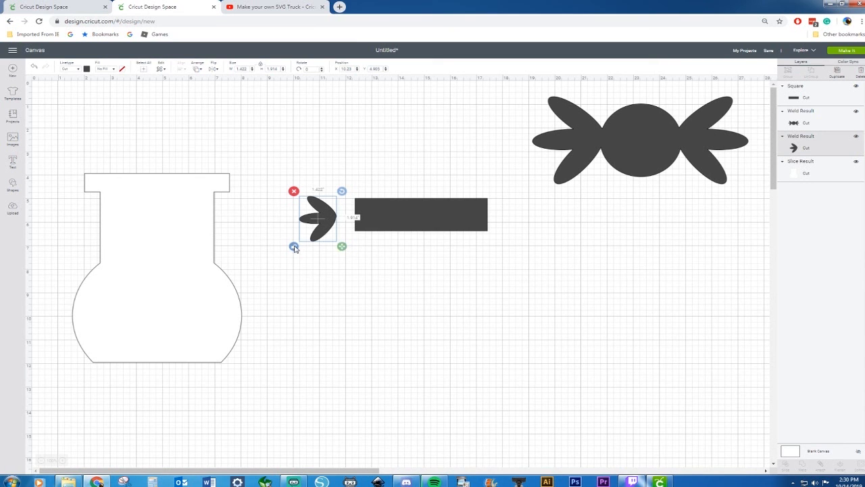
drag(343, 251, 333, 252)
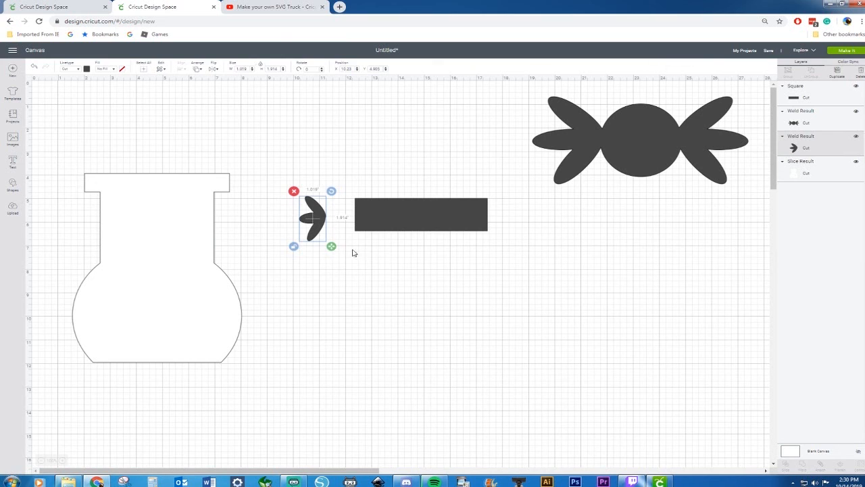
click(284, 246)
drag(324, 220, 359, 218)
Step: Duplicate the small fan, flip the copy horizontally and attach it to the bar's right end
key(ctrl+d)
right_click(362, 224)
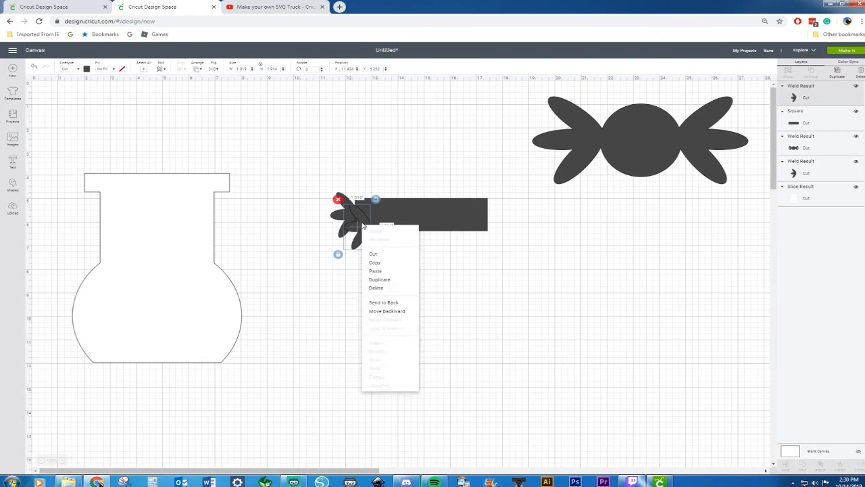
click(213, 69)
click(230, 87)
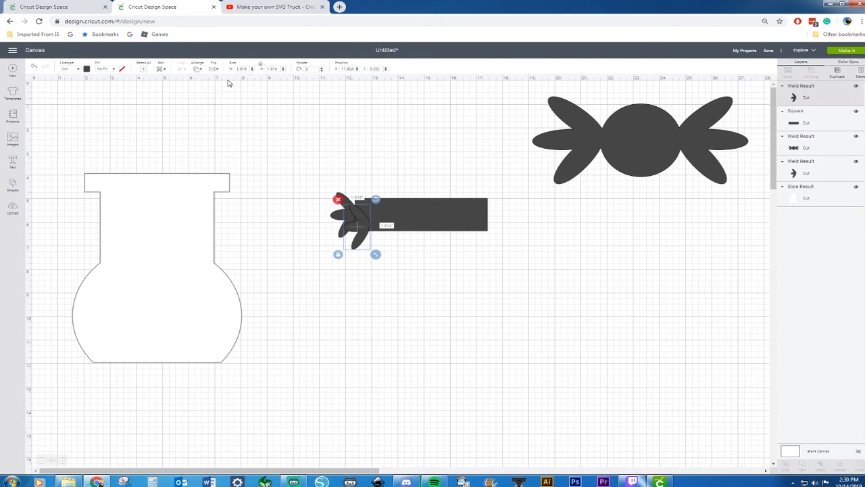
drag(356, 230, 507, 216)
Step: Center the bar and both fans vertically and weld them into one long wrapped candy
drag(298, 182, 519, 240)
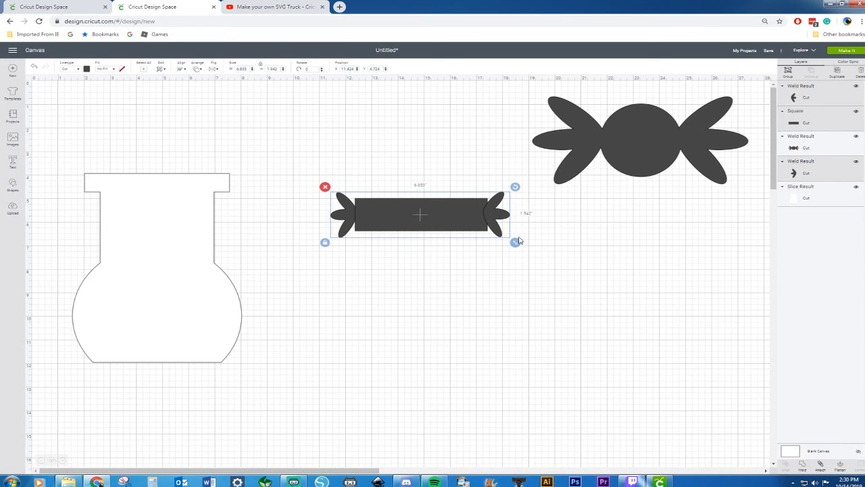
click(182, 70)
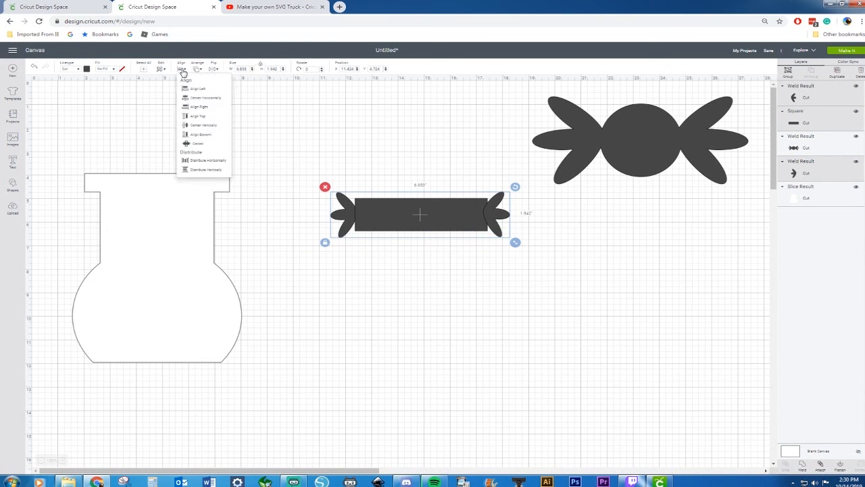
click(189, 128)
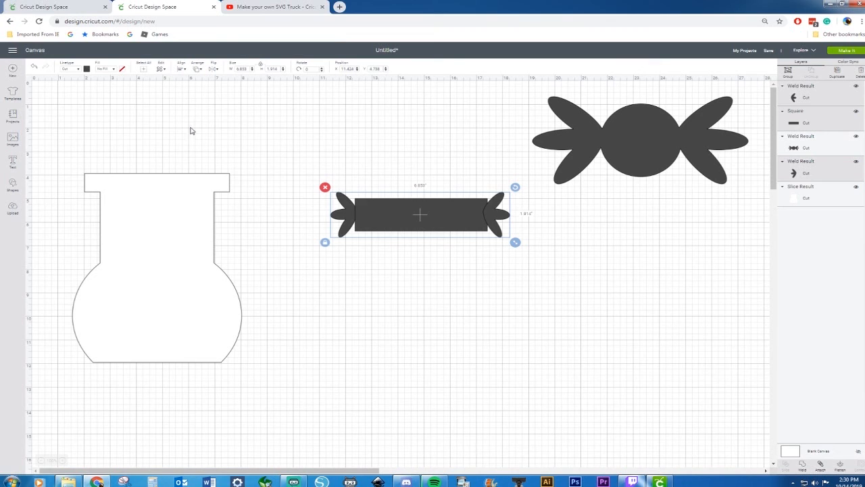
right_click(415, 218)
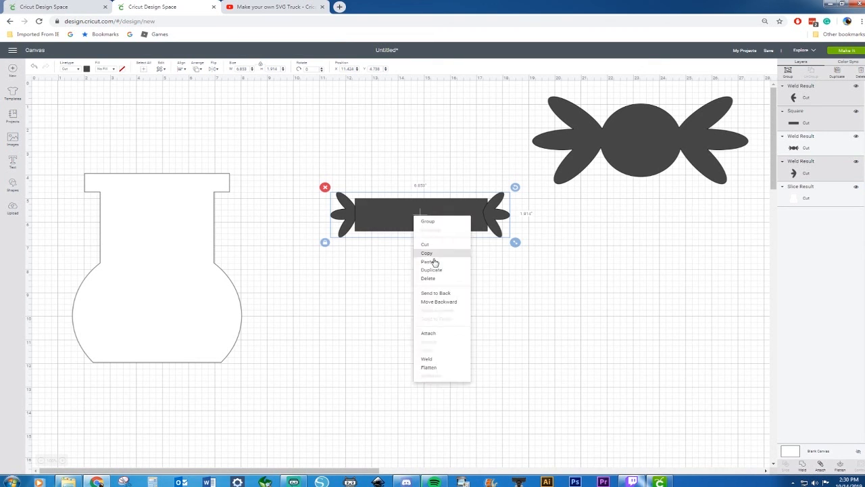
click(438, 361)
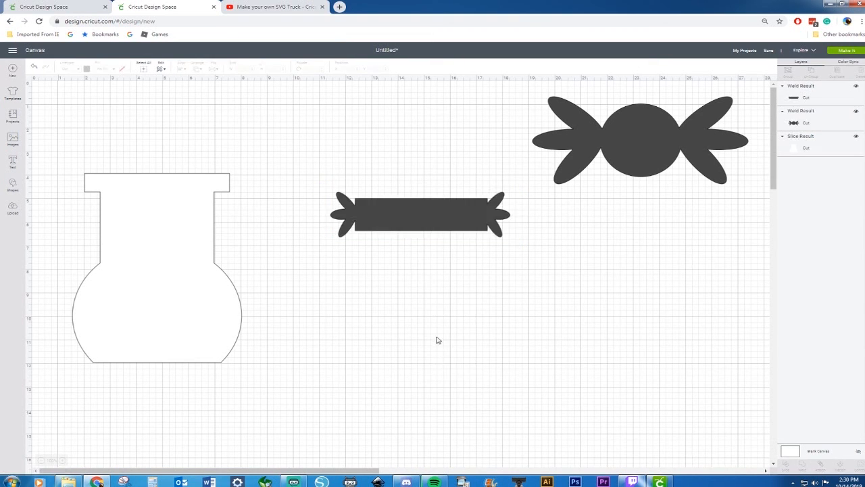
Step: Move the long candy below the round candy and shrink both together until the round candy is about 4.75 in wide
drag(446, 219, 666, 235)
drag(497, 84, 697, 248)
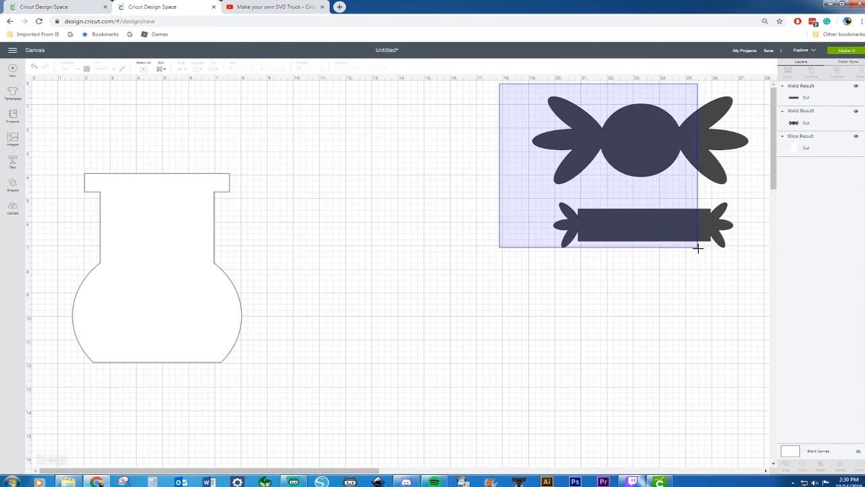
drag(753, 251, 664, 188)
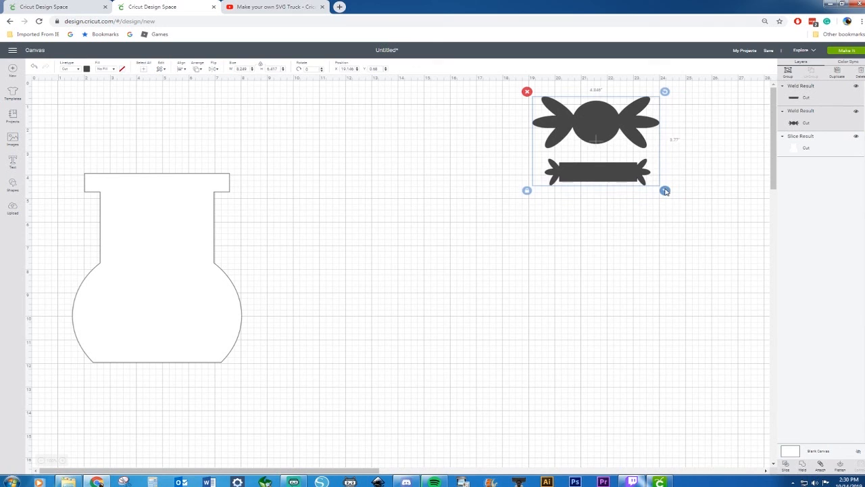
click(676, 224)
Step: Enlarge the long candy to about 5.6 by 1.56 in and center it below the round candy
click(606, 180)
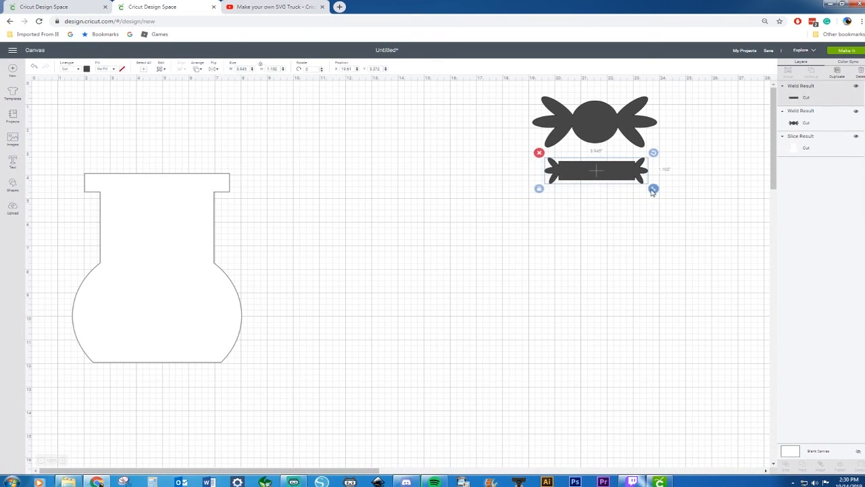
drag(653, 188, 695, 226)
drag(645, 177, 623, 181)
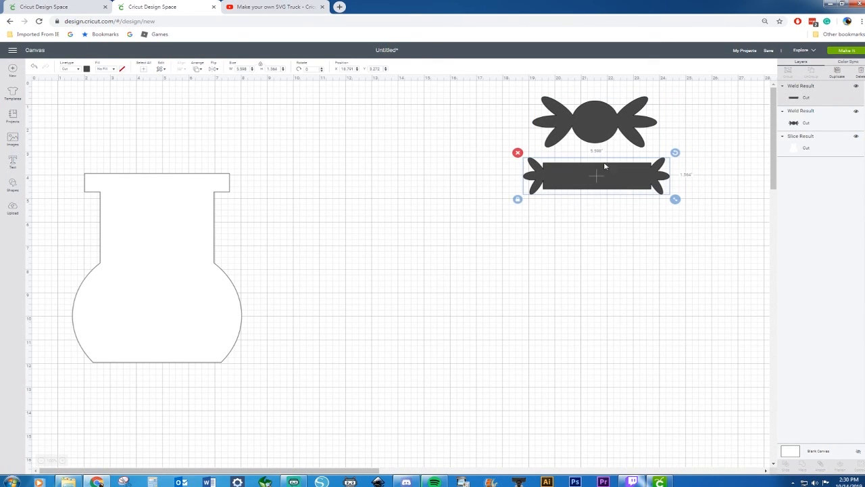
Step: Insert a circle and a square and place them to the right of the jar, the square below the circle
click(11, 185)
click(67, 140)
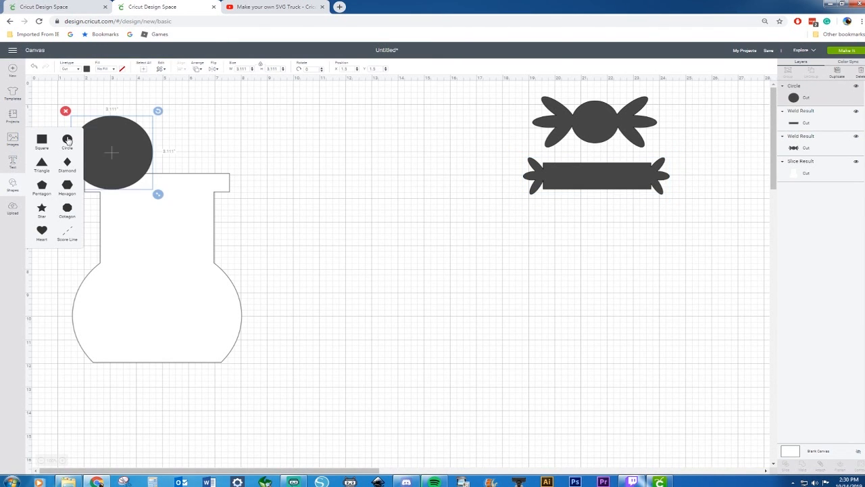
drag(140, 168, 371, 176)
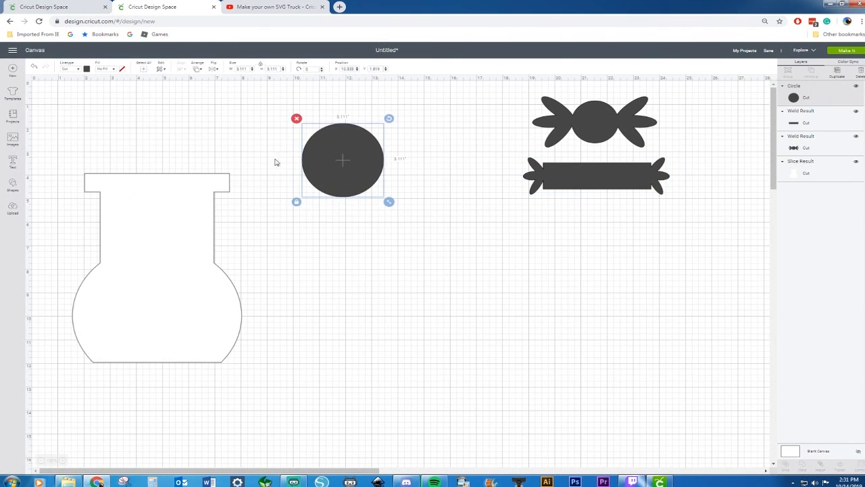
click(12, 185)
click(42, 139)
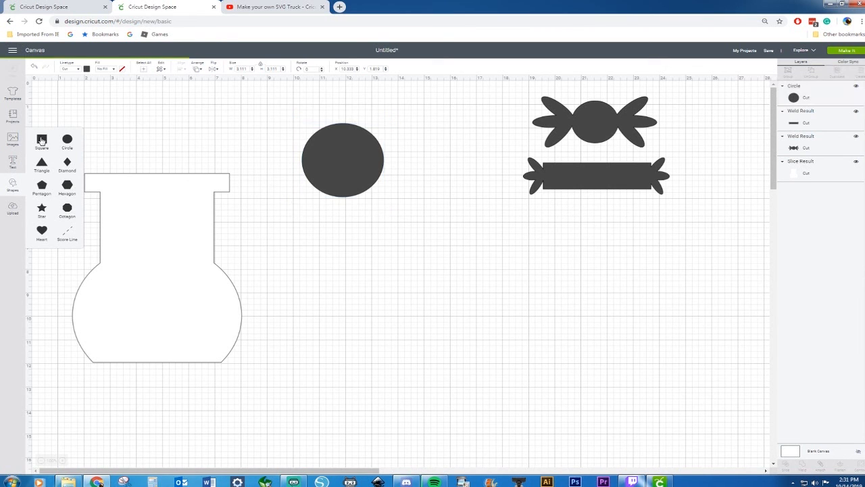
drag(143, 180, 330, 294)
Step: Copy the new circle and place the duplicate to the lower right of the original
click(370, 161)
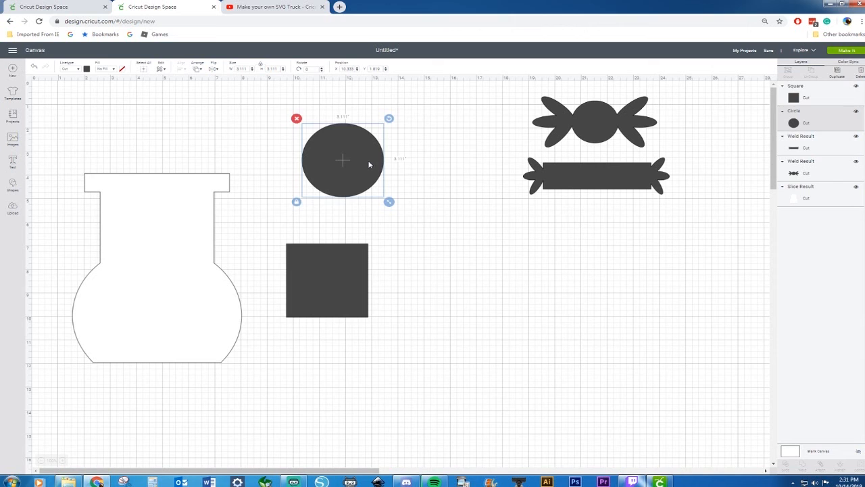
key(ctrl+c)
key(ctrl+v)
drag(381, 185, 497, 245)
Step: Reshape the square into a stick about 0.6 by 3 in and overlap its upper end with the original circle
click(318, 295)
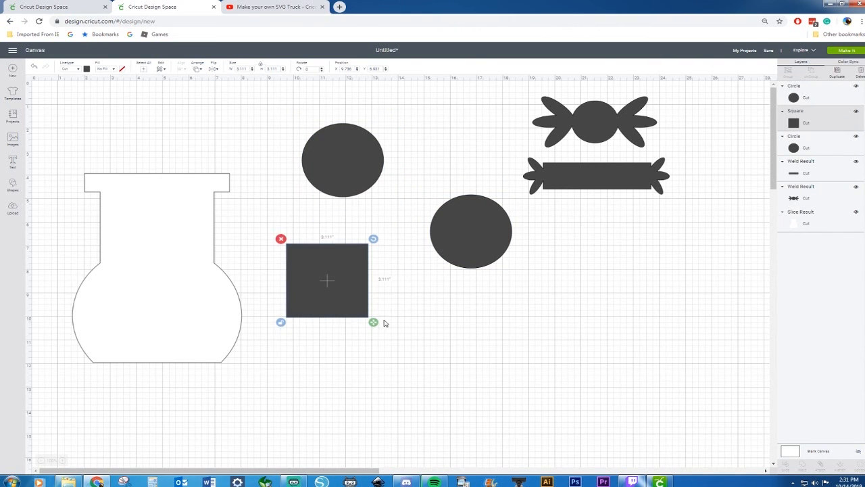
drag(378, 323, 336, 238)
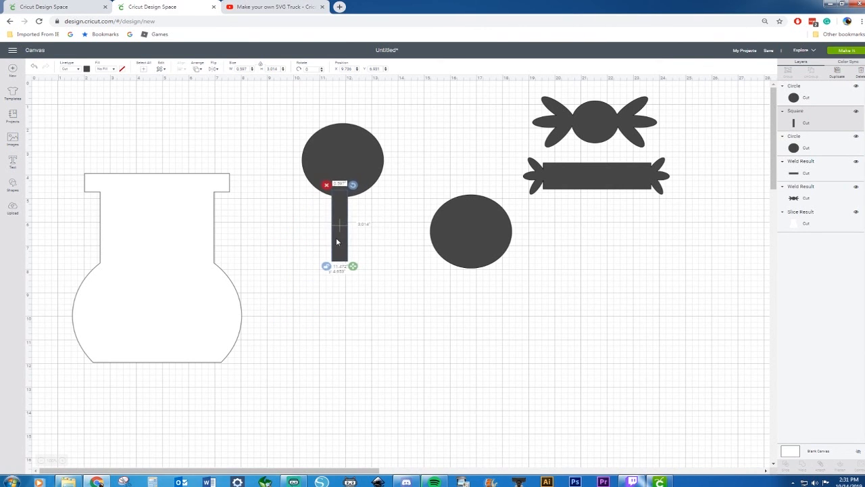
mouse_move(365, 148)
mouse_down()
mouse_move(367, 198)
mouse_move(363, 155)
mouse_up()
Step: Center the circle and stick horizontally and weld them into one lollipop shape
drag(268, 108, 407, 273)
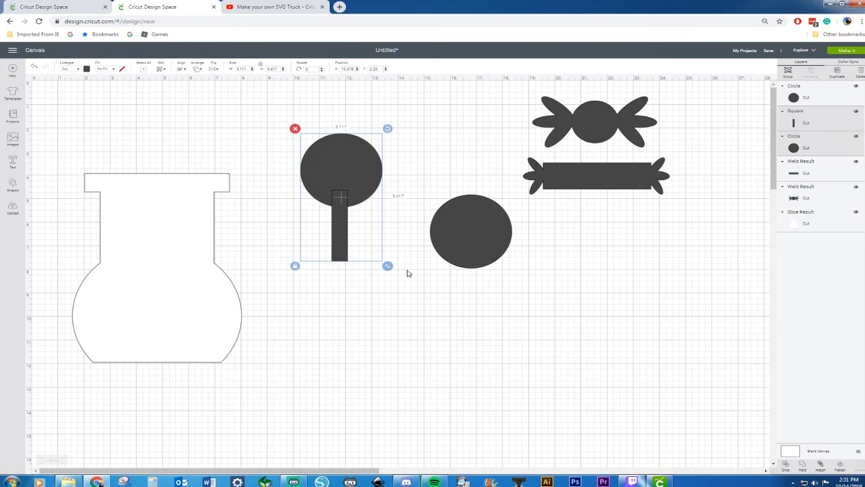
click(180, 69)
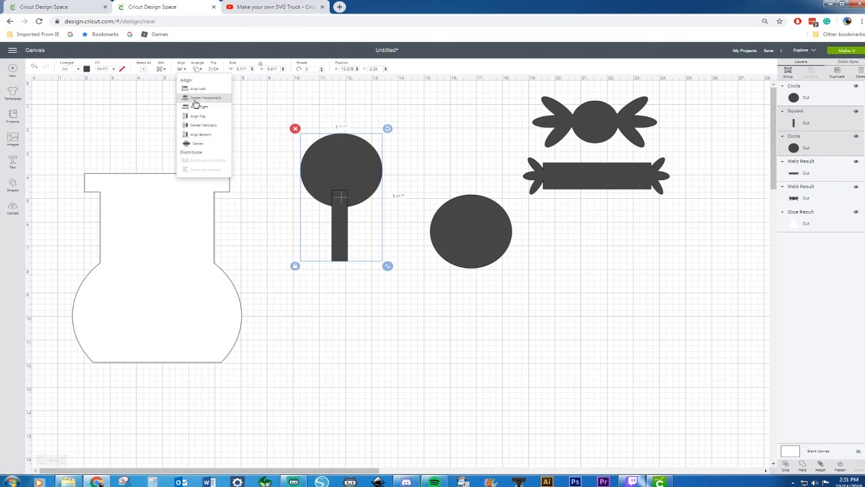
click(195, 100)
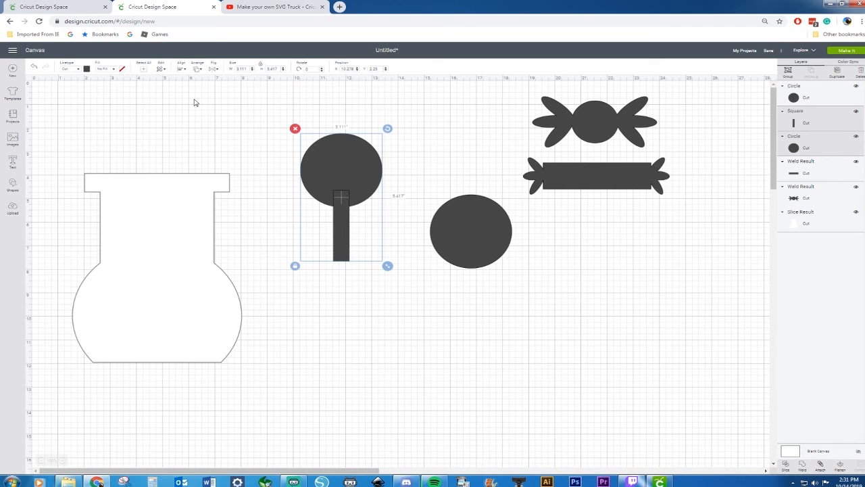
right_click(322, 161)
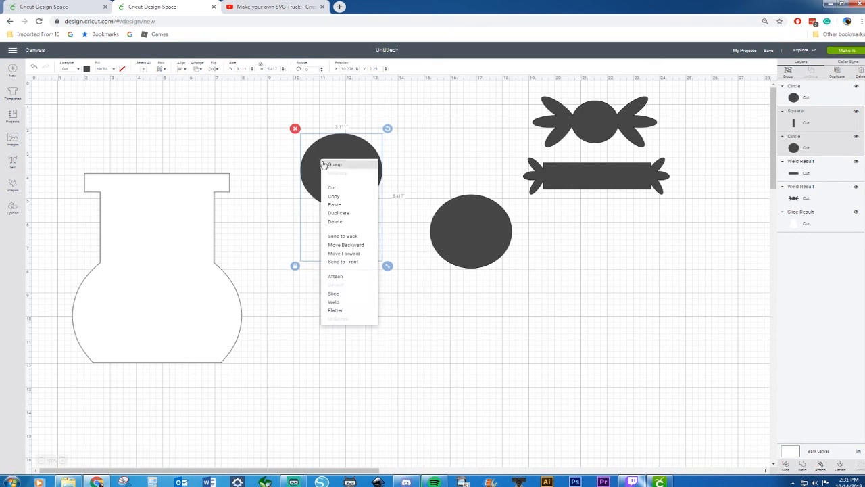
click(343, 305)
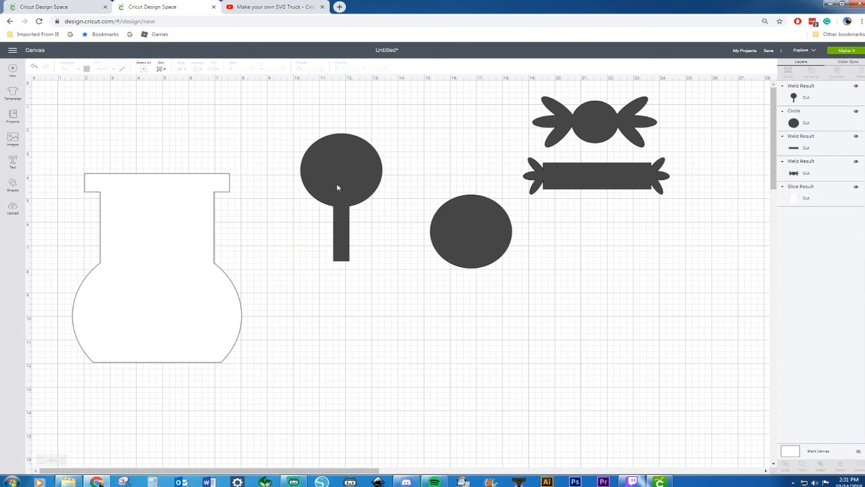
Step: Recolor the round candy, the long candy and the lollipop shape light yellow
click(600, 120)
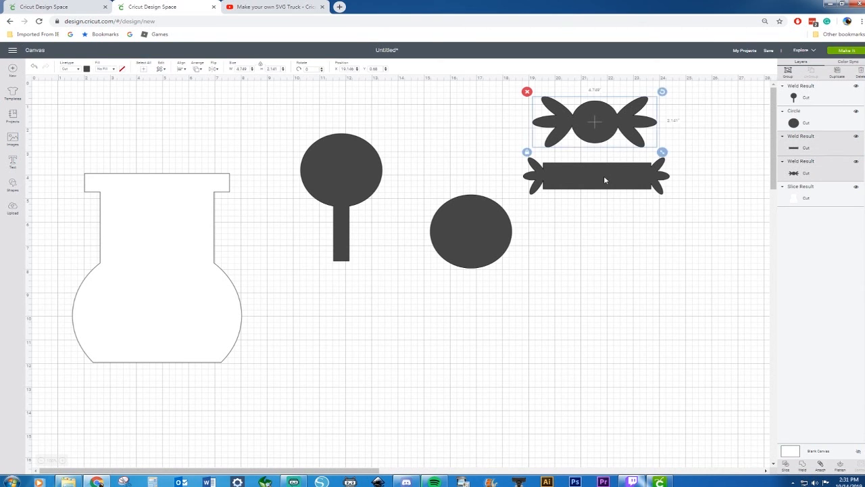
shift+click(604, 176)
shift+click(353, 174)
click(86, 69)
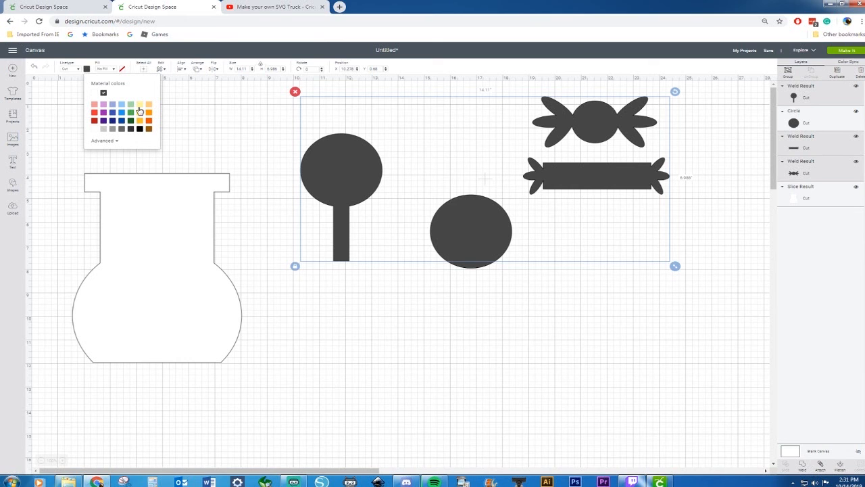
click(140, 107)
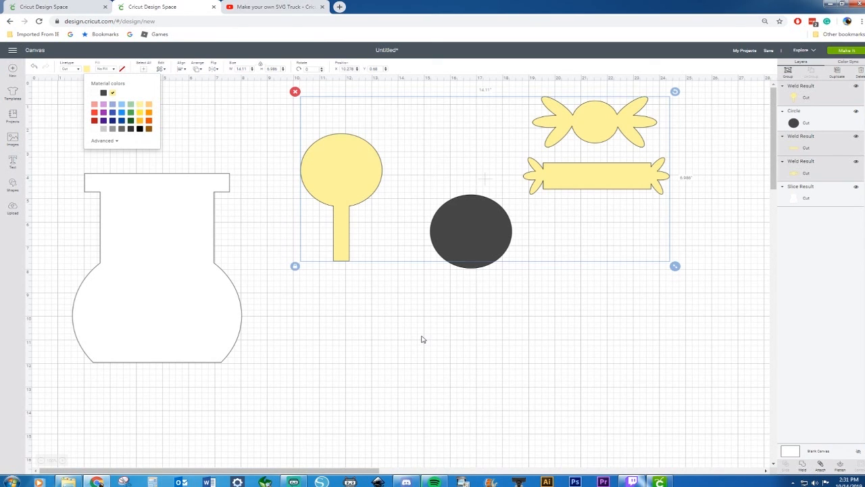
click(423, 338)
Step: Bring the spare dark circle to the front and place it exactly over the lollipop's head
drag(484, 248, 386, 210)
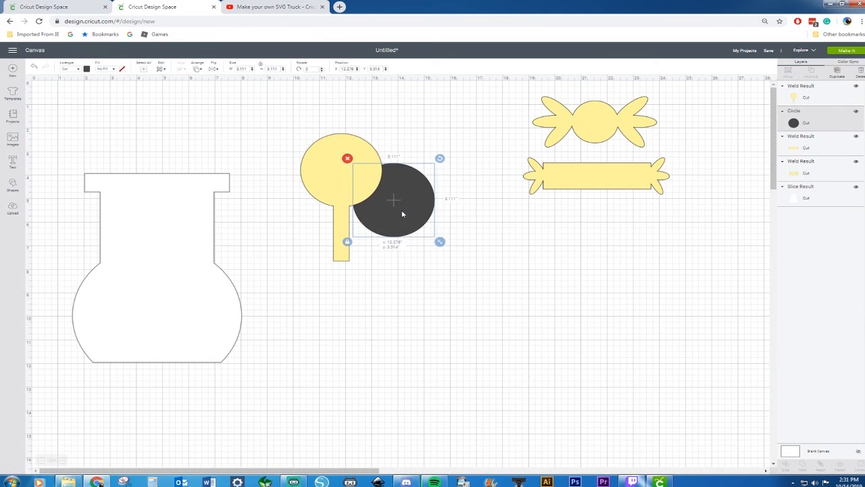
right_click(402, 214)
click(425, 314)
drag(393, 198, 339, 169)
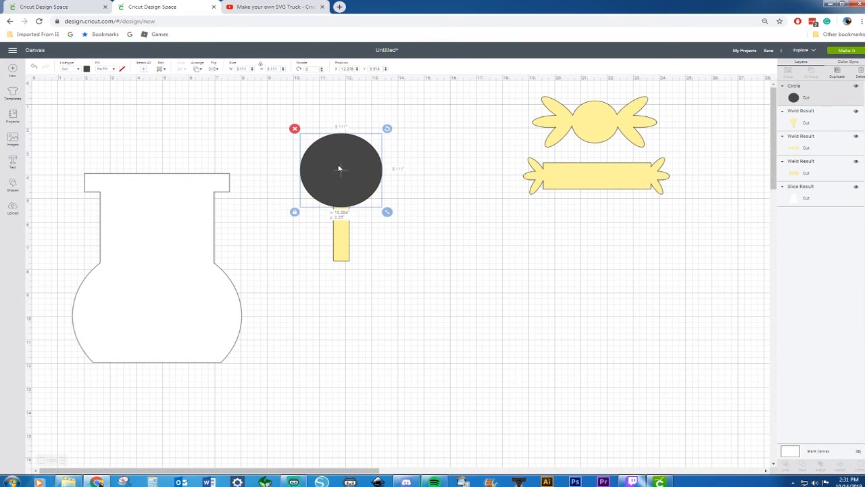
Step: Color the welded lollipop shape brown and the circle on top of it purple
shift+click(342, 236)
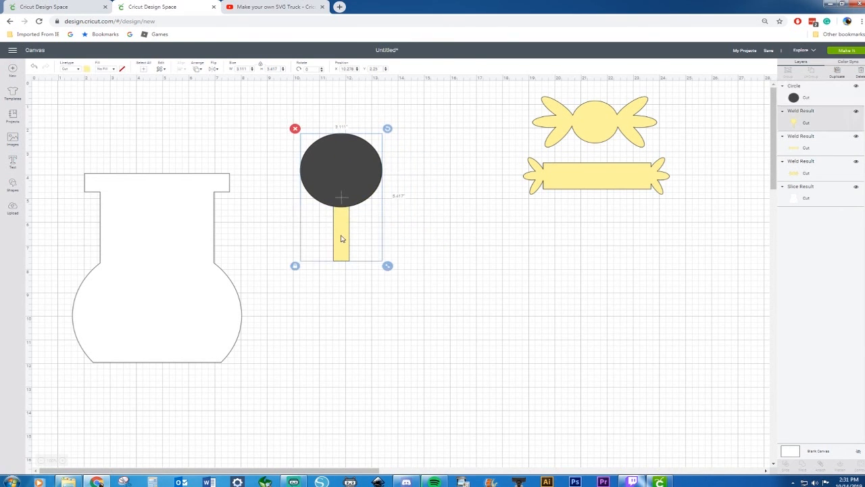
click(88, 71)
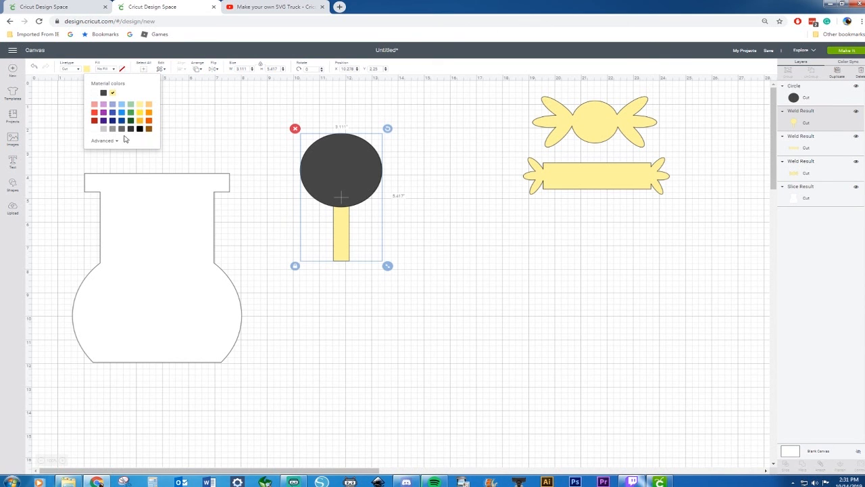
click(150, 132)
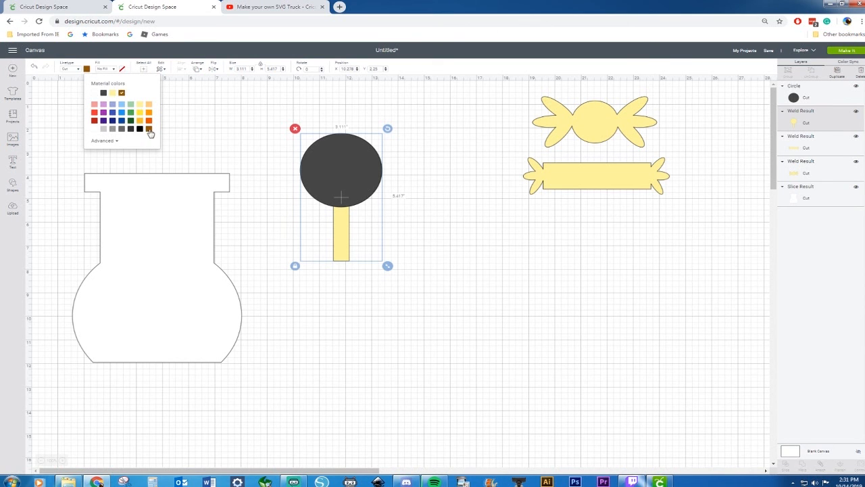
click(337, 165)
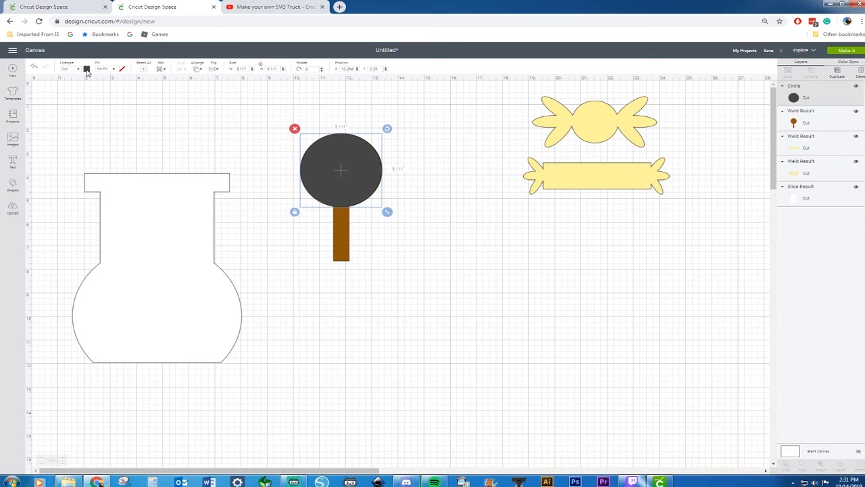
click(86, 70)
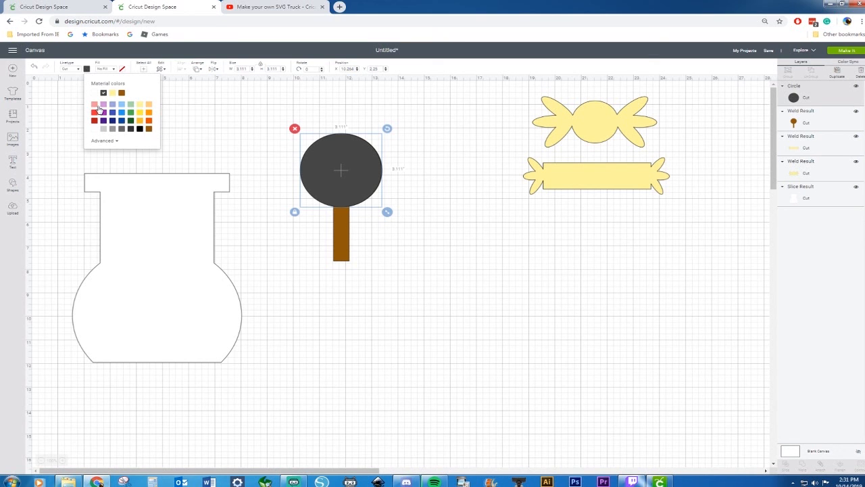
click(104, 113)
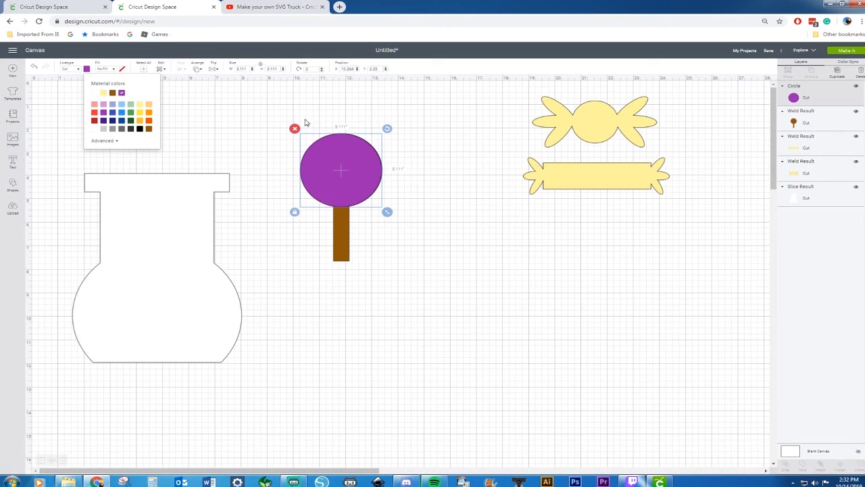
Step: Rotate the purple circle and brown lollipop shape together slightly clockwise so the stick leans to the lower left
drag(269, 106, 419, 267)
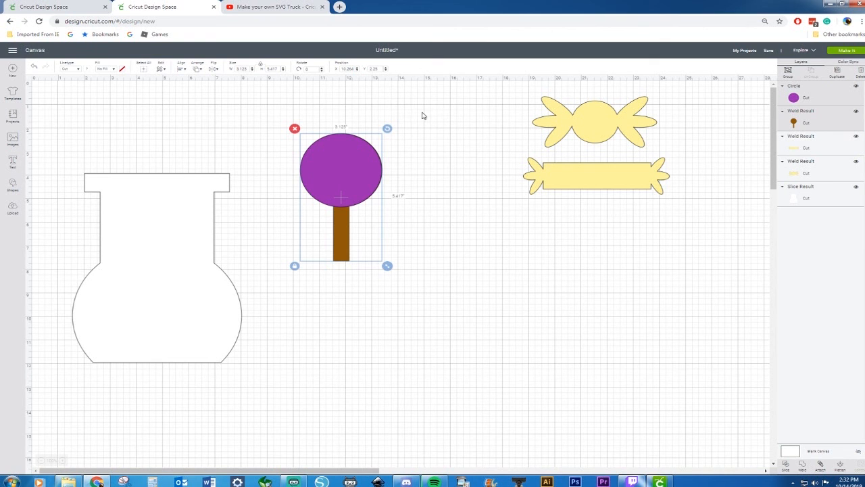
drag(387, 129, 407, 146)
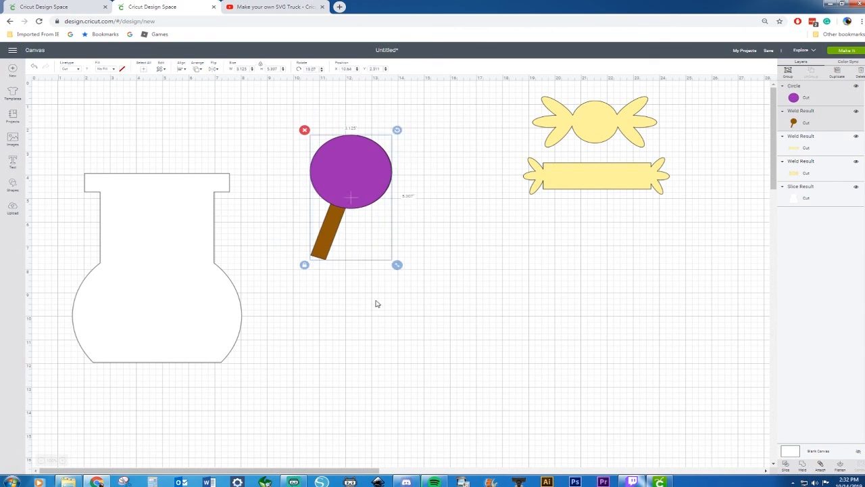
Step: Try the lollipop at a smaller size inside the jar, then tilt it further, return it beside the jar and enlarge it
drag(399, 268, 358, 219)
drag(315, 159, 110, 307)
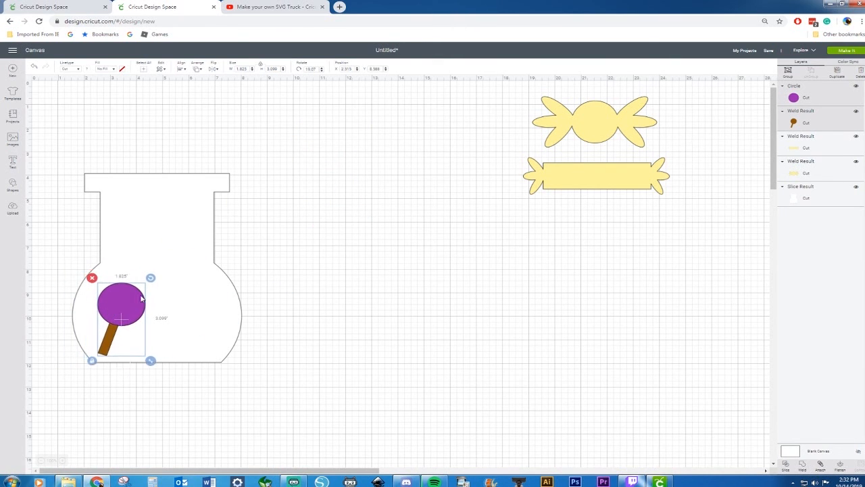
drag(150, 277, 379, 151)
drag(386, 219, 413, 257)
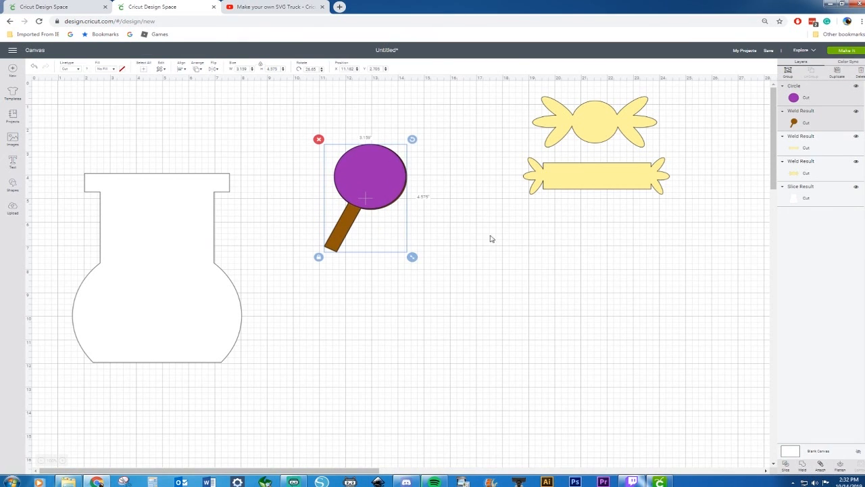
Step: Duplicate the jar and place the copy at the far right of the design, below the yellow candies
click(223, 212)
click(176, 235)
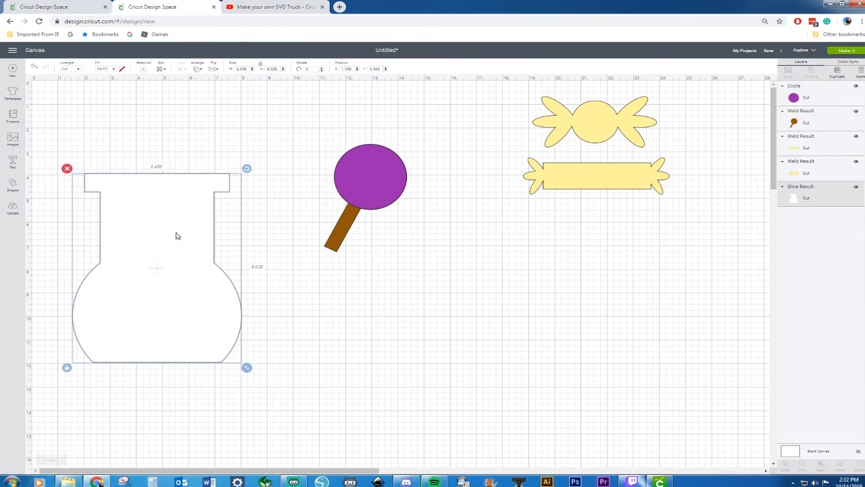
key(ctrl+d)
drag(186, 249, 651, 332)
Step: Place the yellow round candy above the lollipop and the long candy beside it, rotating the long candy to a rising diagonal
drag(575, 128, 368, 120)
drag(585, 187, 423, 261)
drag(512, 231, 471, 197)
drag(468, 247, 455, 221)
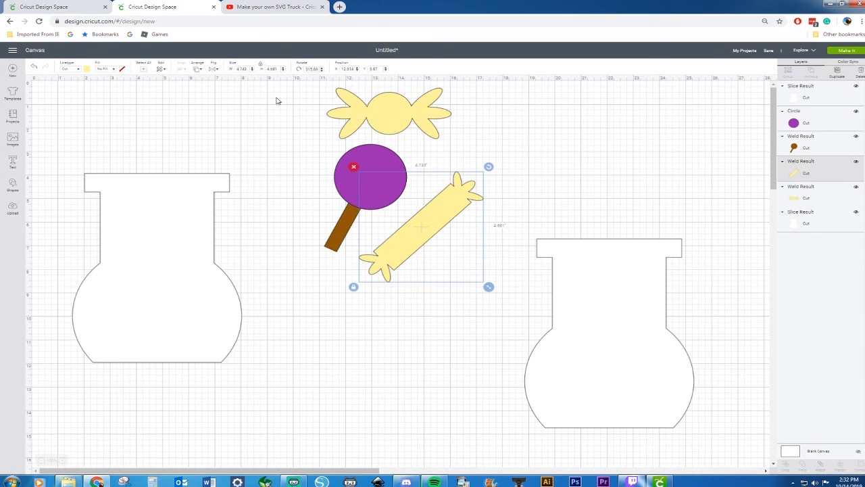
Step: Duplicate the round candy, long candy and lollipop, place the copies over the original jar and move the originals to the spare jar
drag(275, 101, 468, 279)
key(ctrl+d)
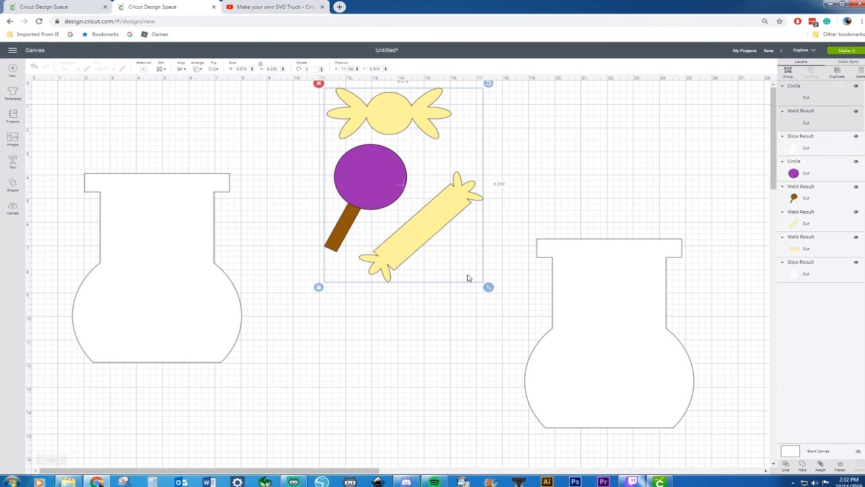
drag(449, 235, 254, 314)
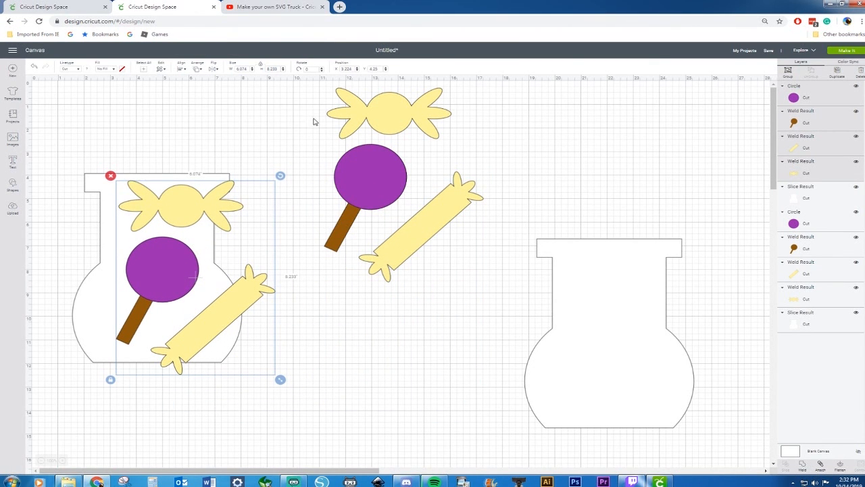
drag(323, 97, 612, 211)
Step: Color the copied round candy orange and the copied long candy black
click(162, 208)
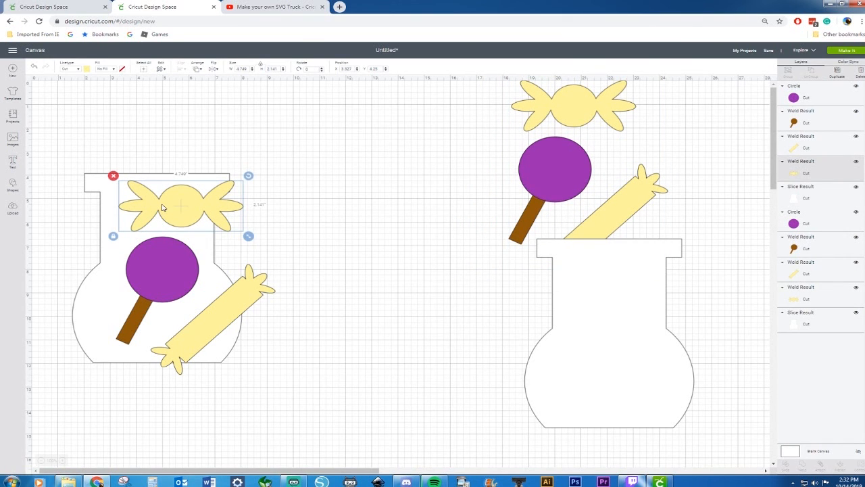
click(90, 73)
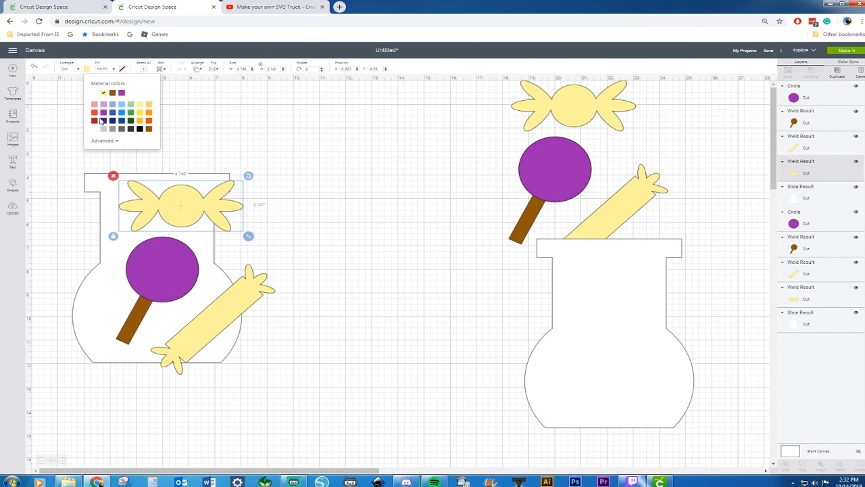
click(149, 120)
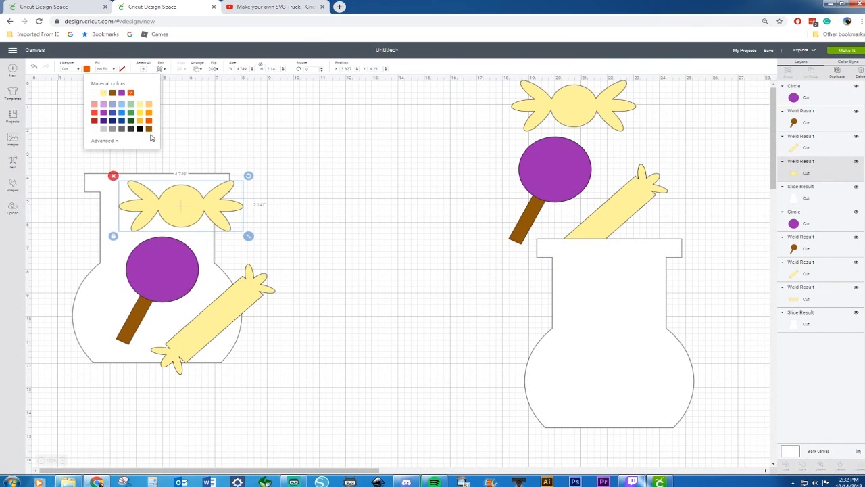
click(238, 308)
click(88, 71)
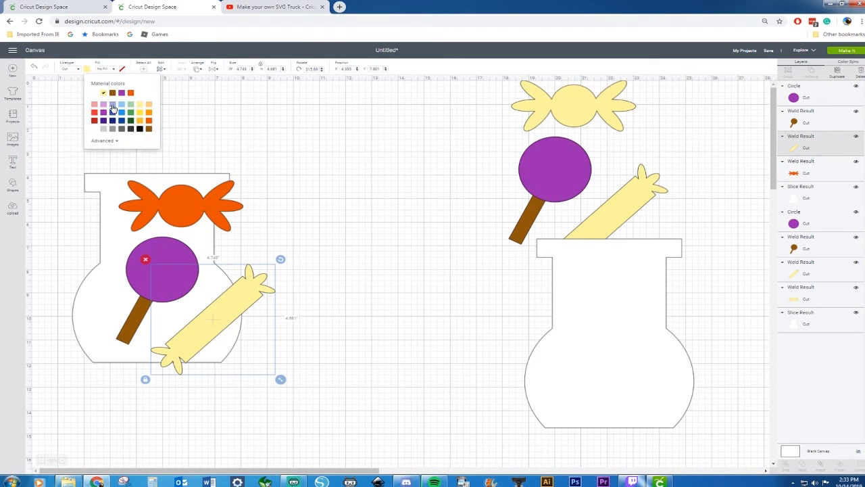
click(138, 129)
click(351, 173)
Step: Move the orange candy, black candy and lollipop out of the jar to its right and shrink them, the round candy to about 2.95 inches wide
drag(228, 186, 302, 137)
drag(244, 325, 365, 238)
drag(180, 331, 364, 326)
drag(272, 149, 302, 174)
Step: Copy the orange candy, black candy and small lollipop and paste a second set below the first
drag(255, 121, 398, 395)
key(ctrl+c)
key(ctrl+v)
click(396, 301)
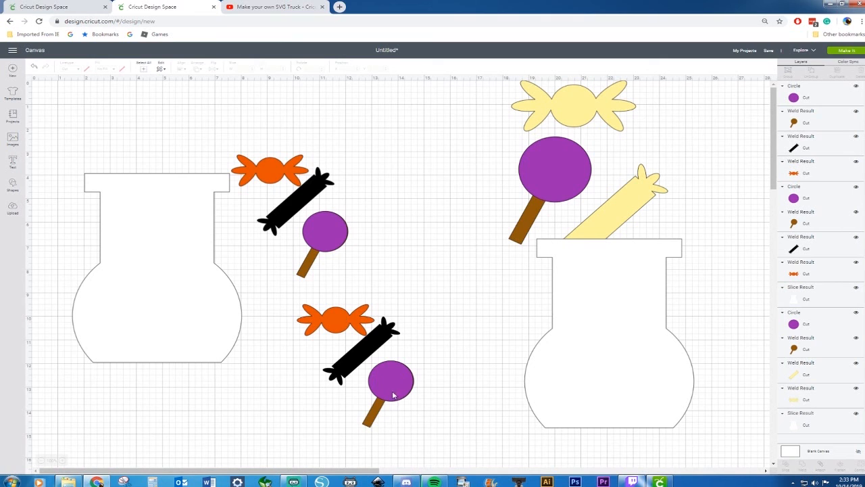
Step: In the second set, color the long candy orange and the round candy purple
click(352, 351)
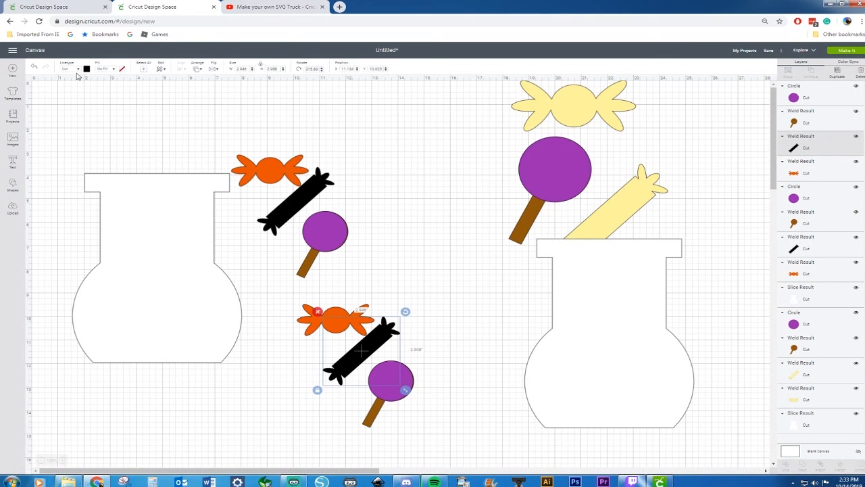
click(85, 69)
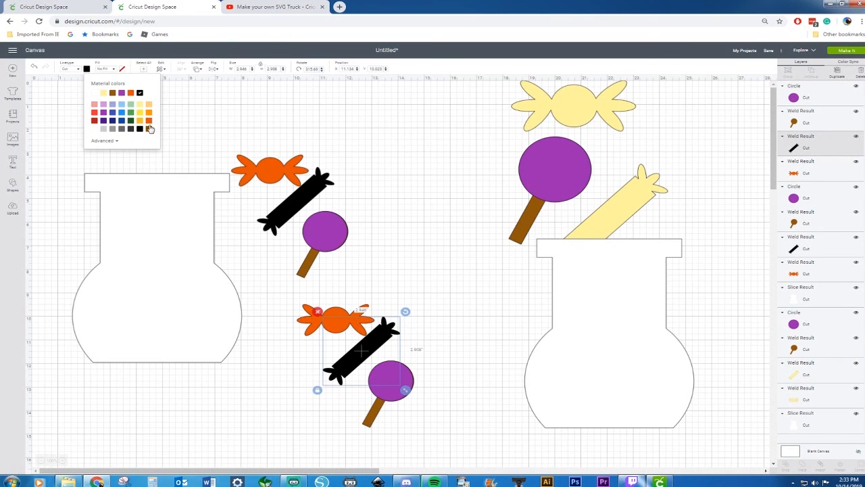
click(149, 121)
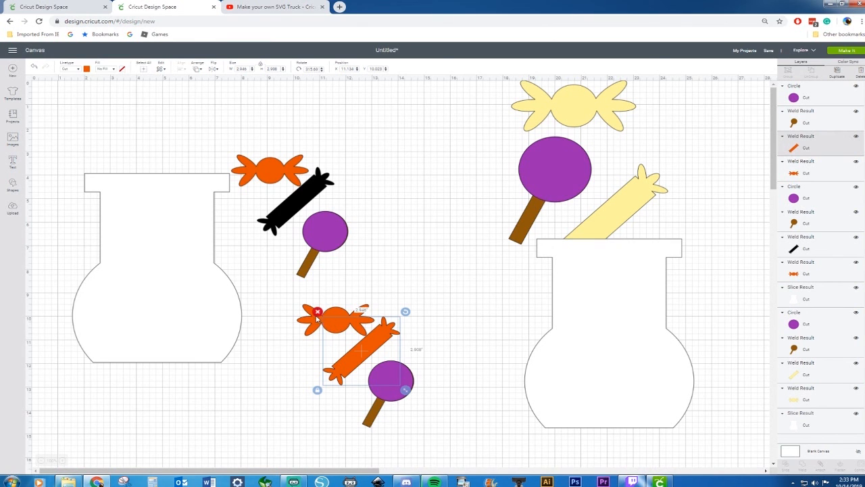
click(332, 324)
click(87, 69)
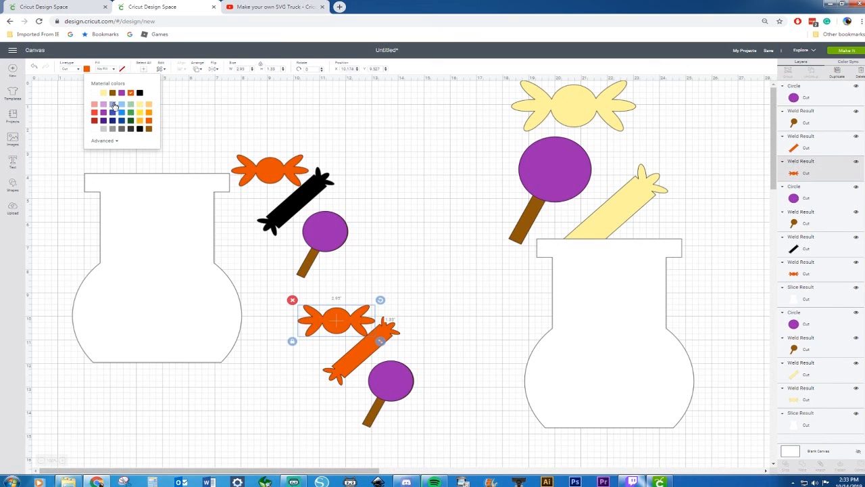
click(122, 93)
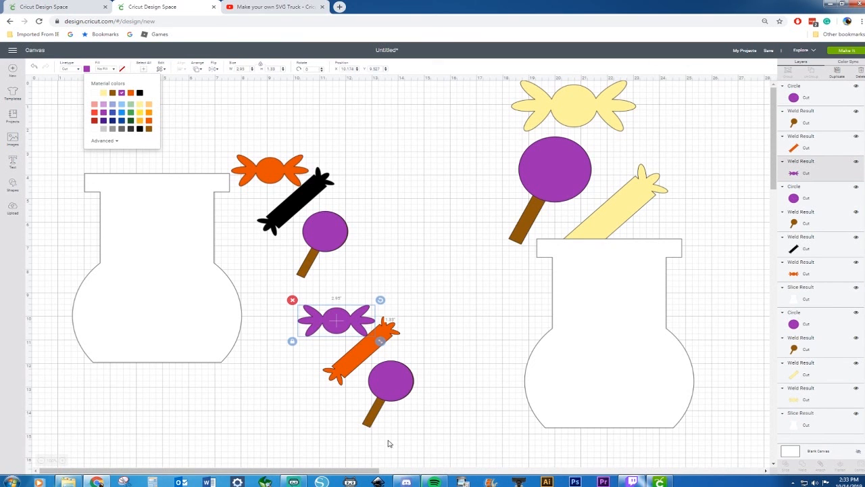
Step: Color the head of the second set's lollipop medium green
click(395, 389)
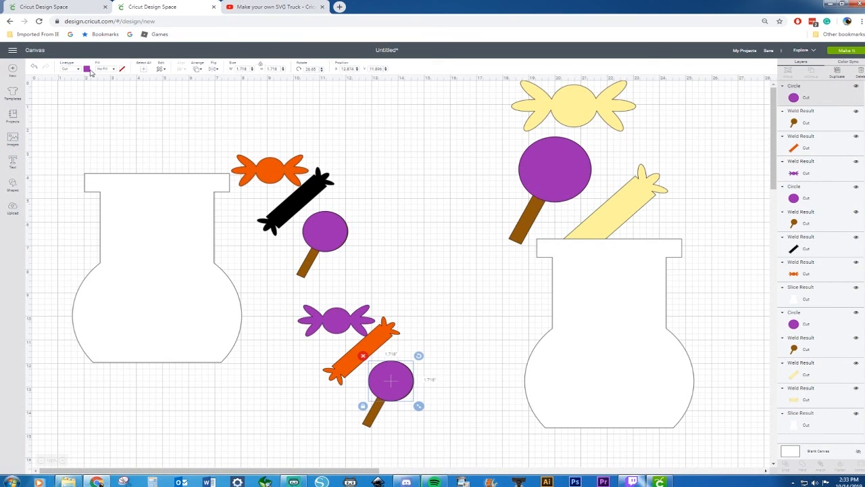
click(88, 69)
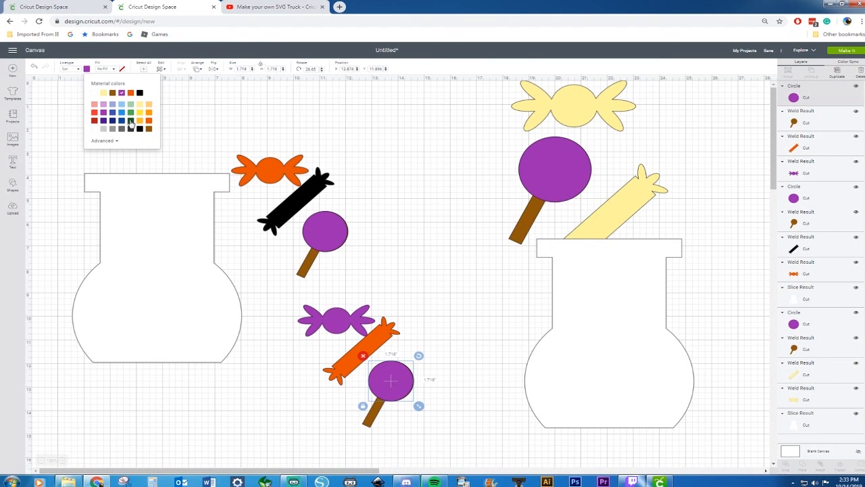
click(130, 122)
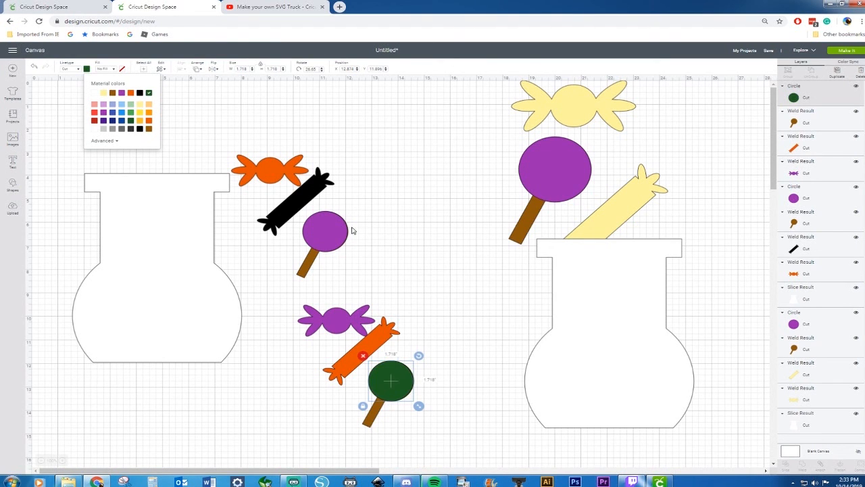
click(131, 114)
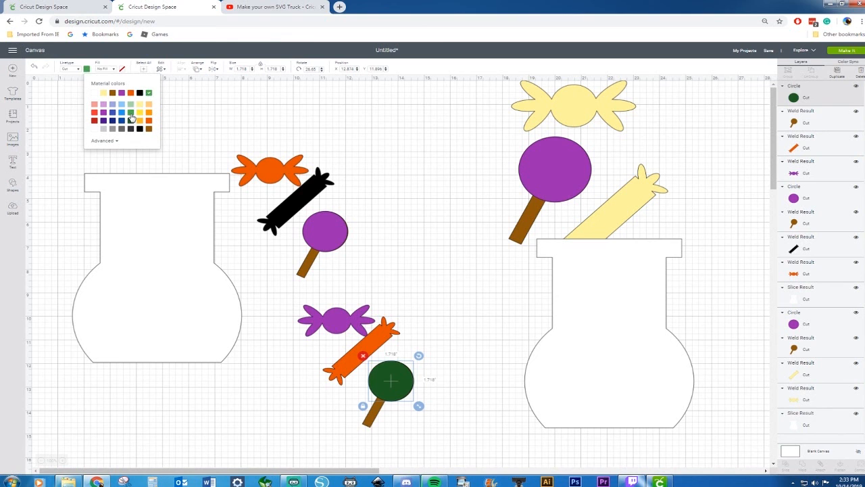
click(439, 230)
Step: Arrange the black long candy, the orange round candy and the purple lollipop inside the jar's bulb, tilting the orange candy
drag(301, 177, 187, 294)
drag(268, 179, 125, 341)
drag(174, 308, 175, 336)
click(147, 323)
drag(336, 245, 176, 307)
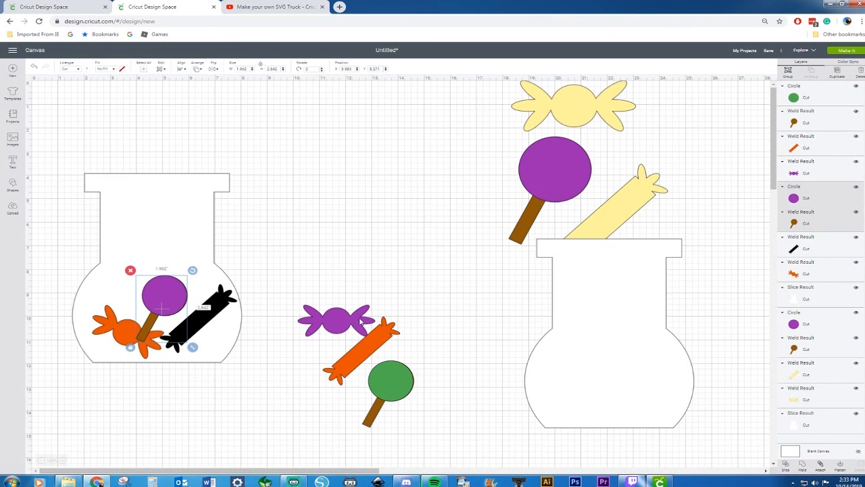
Step: Place the purple round candy low in the jar over the black candy and bring the black candy to the front
drag(333, 316, 195, 336)
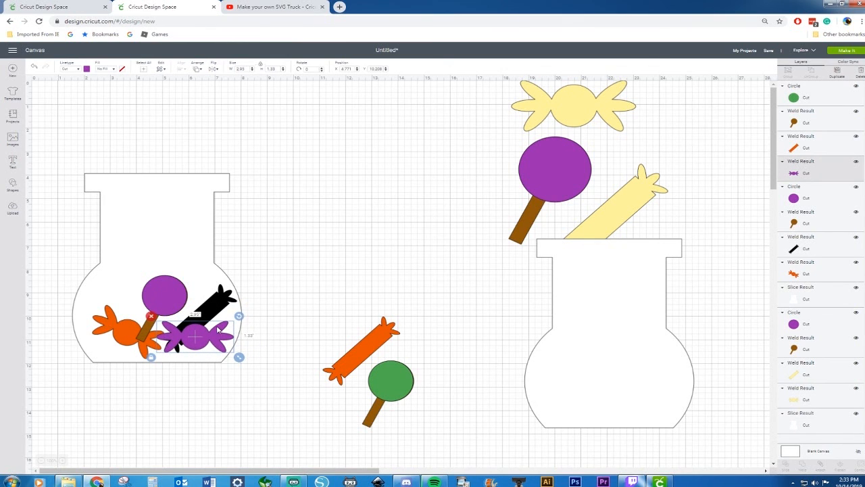
click(212, 307)
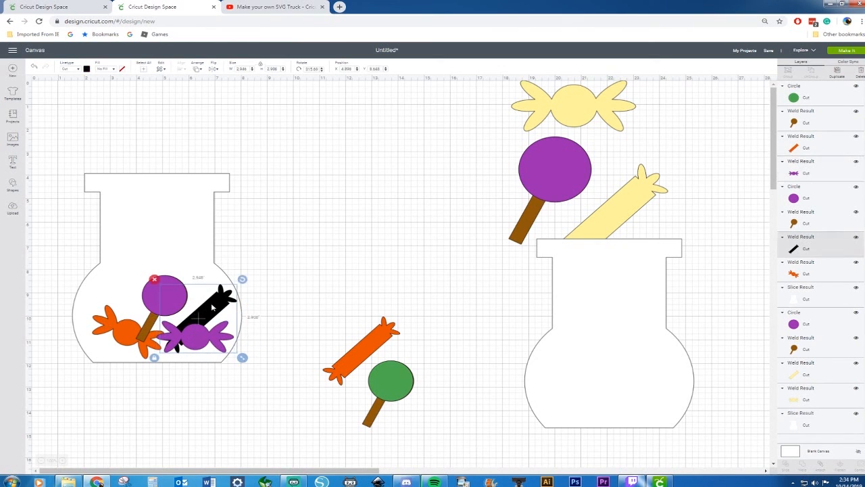
right_click(212, 308)
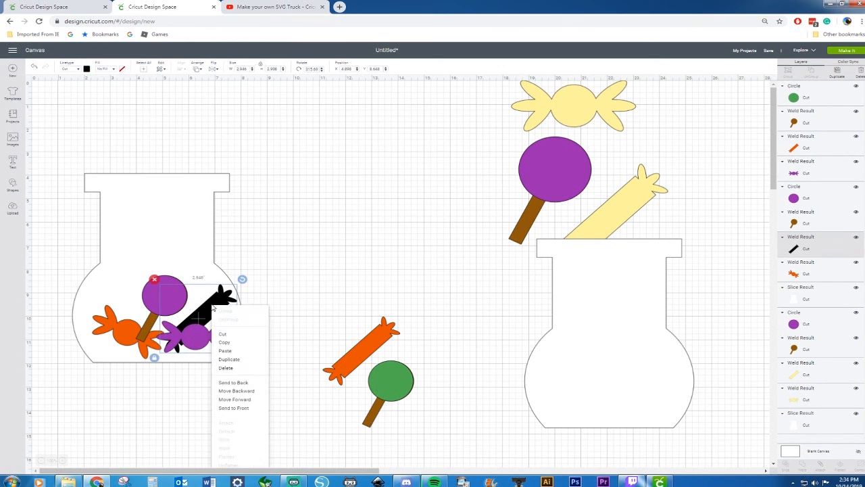
click(247, 407)
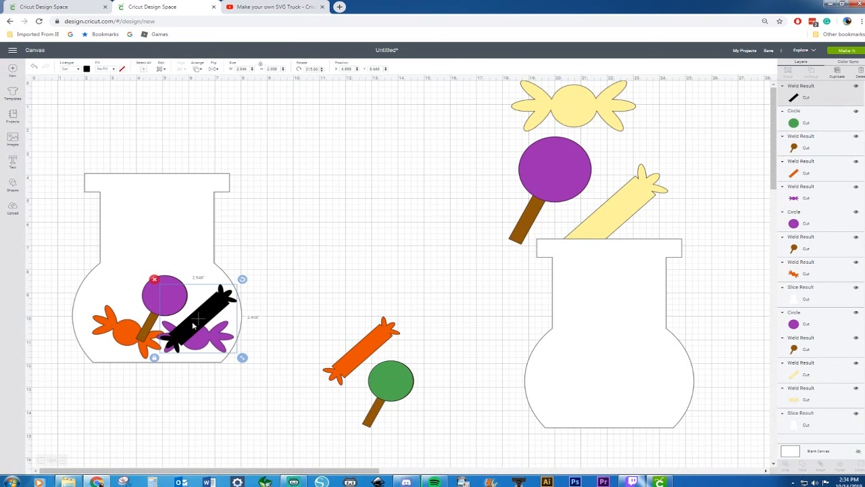
Step: Move the orange long candy into the jar above the purple lollipop and rotate it to slope down to the right
drag(331, 342, 174, 303)
drag(228, 267, 170, 253)
drag(188, 288, 155, 329)
drag(112, 297, 161, 283)
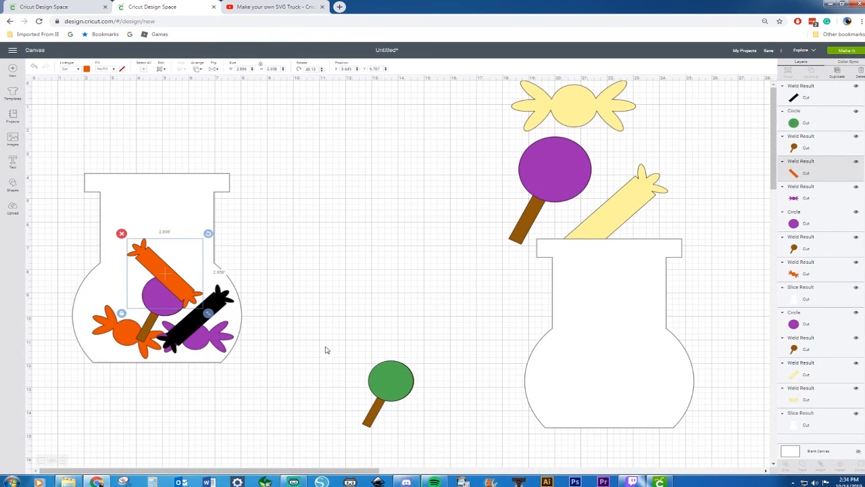
Step: Move the green lollipop into the left of the jar's bulb and rotate it so its stick points to the lower right
drag(325, 350, 422, 436)
drag(393, 388, 146, 298)
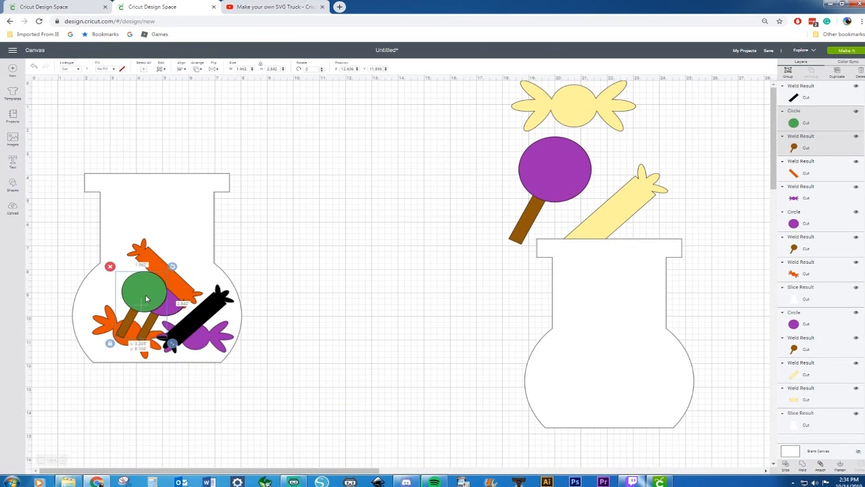
drag(172, 267, 83, 256)
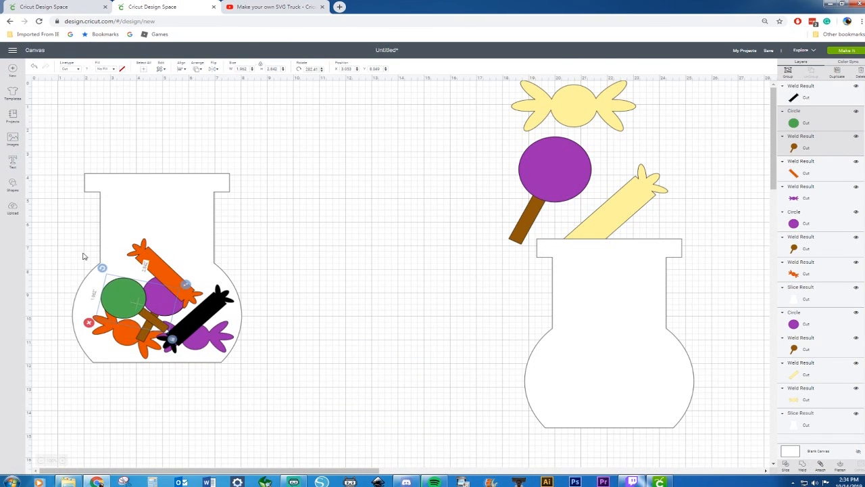
mouse_move(124, 308)
mouse_down()
mouse_move(121, 296)
mouse_move(110, 305)
mouse_up()
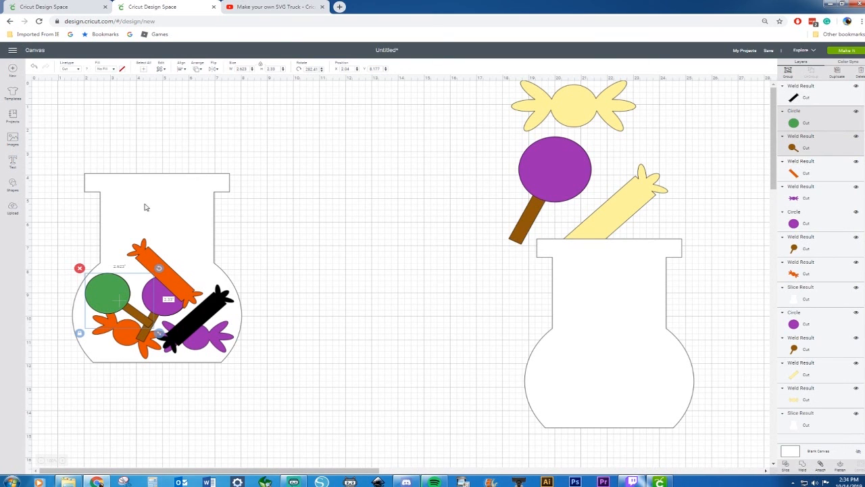
Step: Move the jar and all the candies inside it together lower on the canvas
drag(63, 154, 266, 385)
drag(206, 328, 224, 398)
click(369, 361)
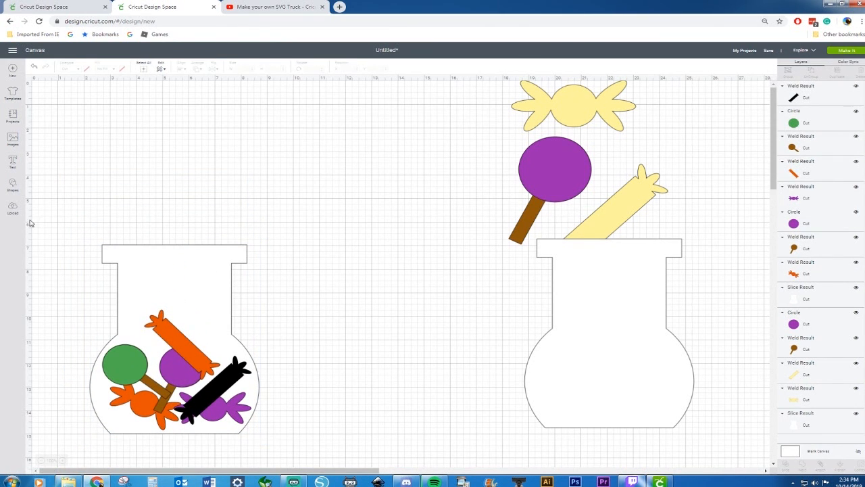
Step: Add the text "Candy", place it above the filled jar and enlarge it to about 7.77 inches wide
click(12, 164)
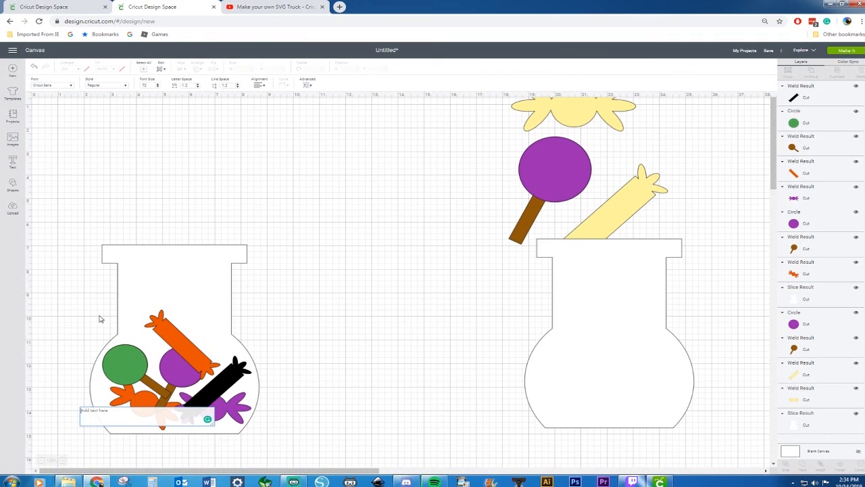
text(Candy)
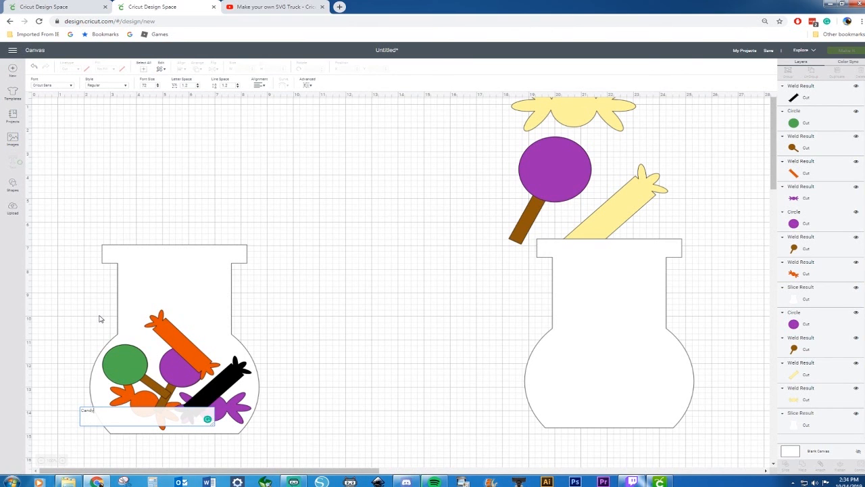
click(100, 318)
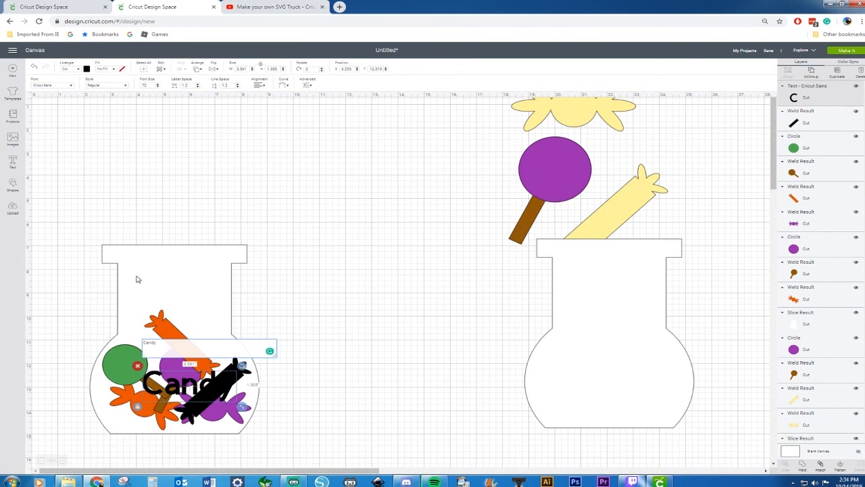
drag(214, 382, 248, 223)
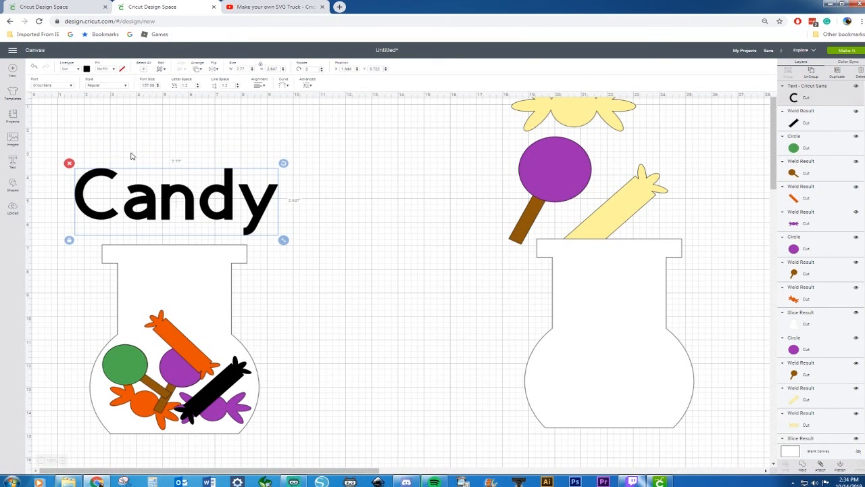
Step: Change the Candy title's font to 1313 Mockingbird Lane and shift the text slightly up and to the left above the jar
click(73, 86)
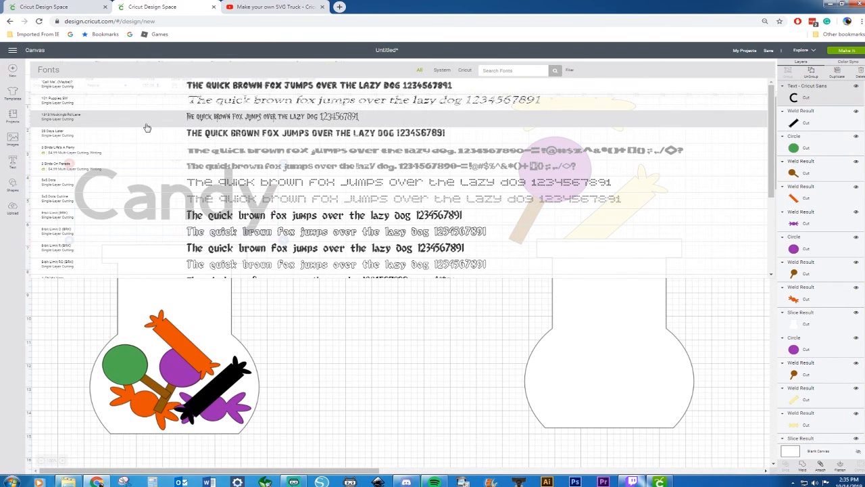
click(191, 117)
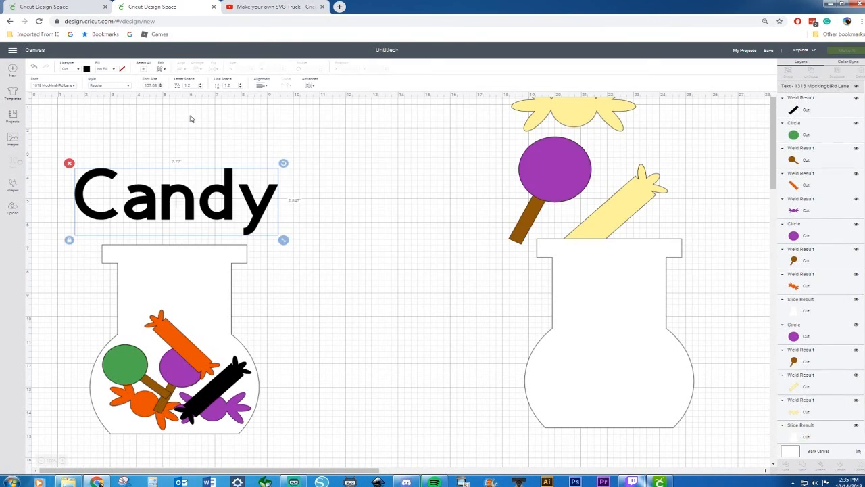
drag(197, 215, 287, 252)
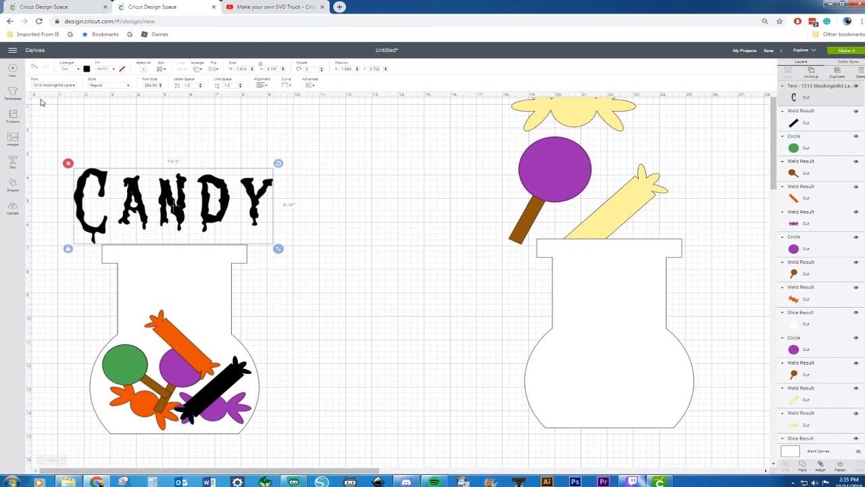
drag(185, 209, 182, 206)
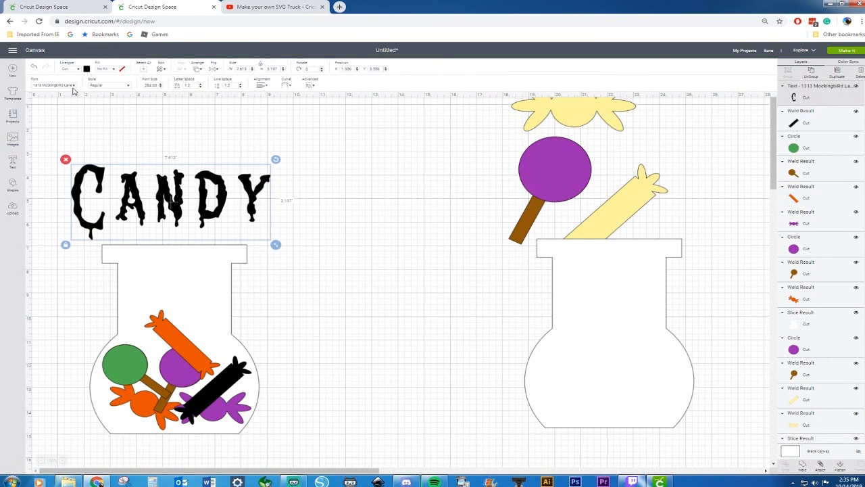
Step: Look through the font list for another decorative font for the Candy title
click(72, 88)
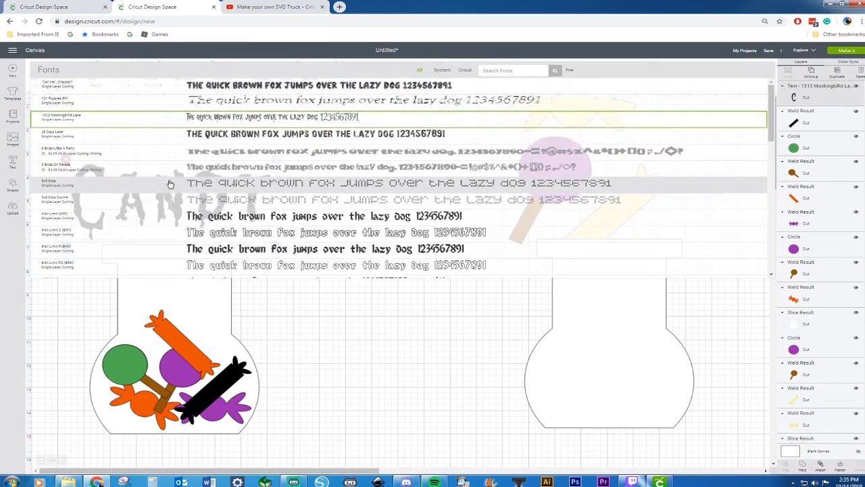
scroll(170, 184, down, 5)
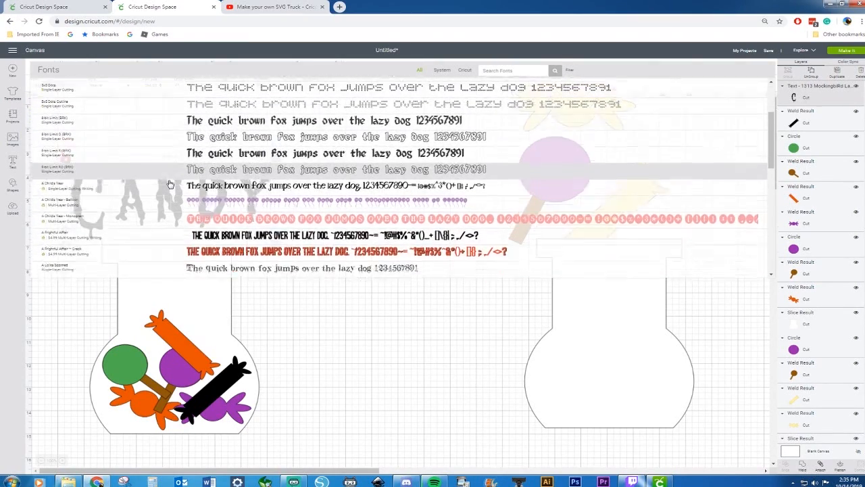
scroll(170, 184, down, 10)
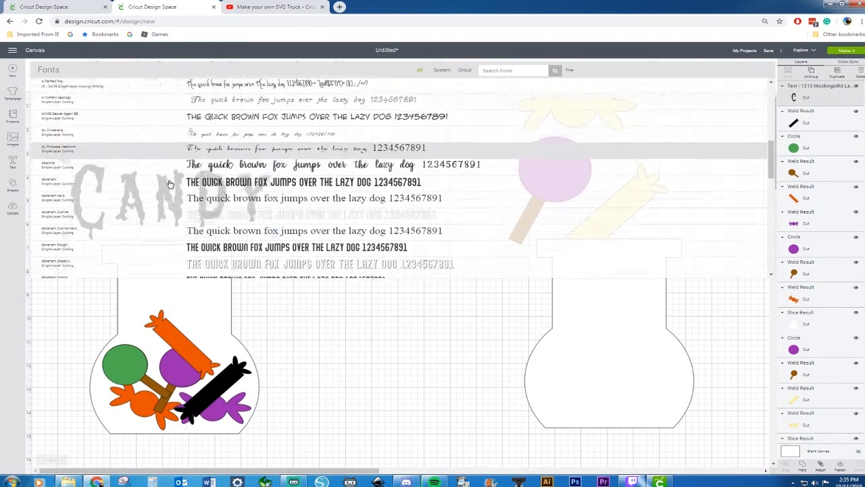
scroll(170, 184, down, 10)
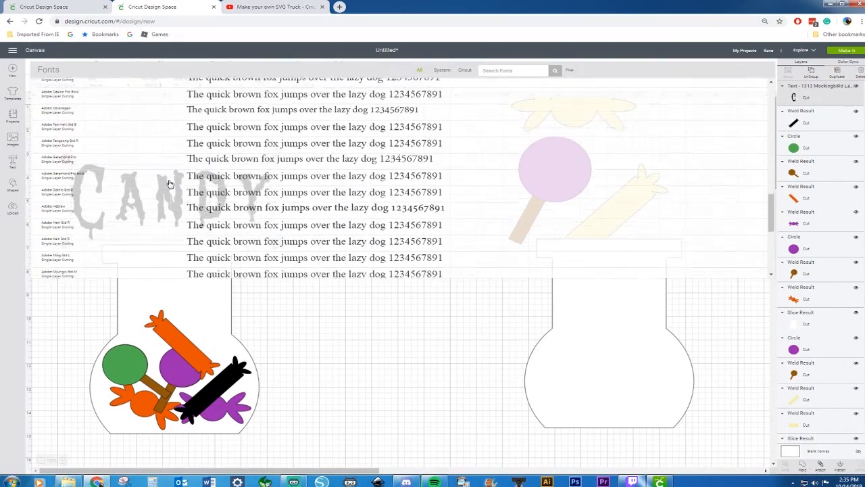
scroll(170, 184, down, 10)
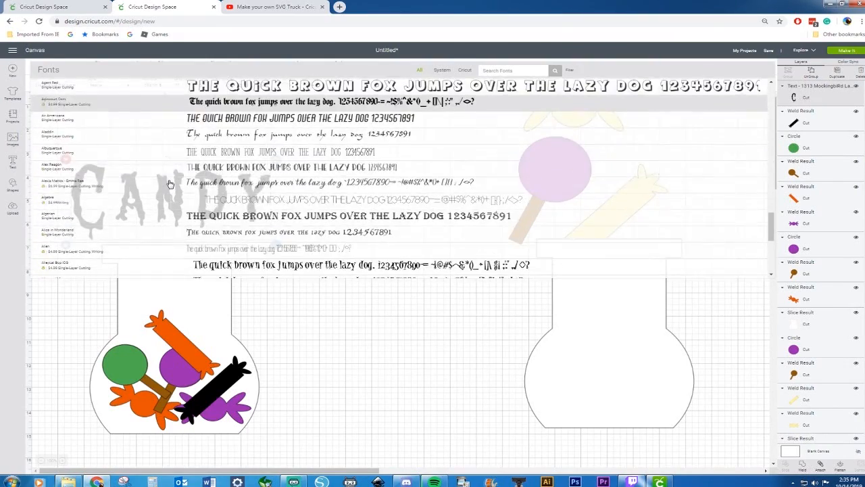
scroll(170, 184, down, 5)
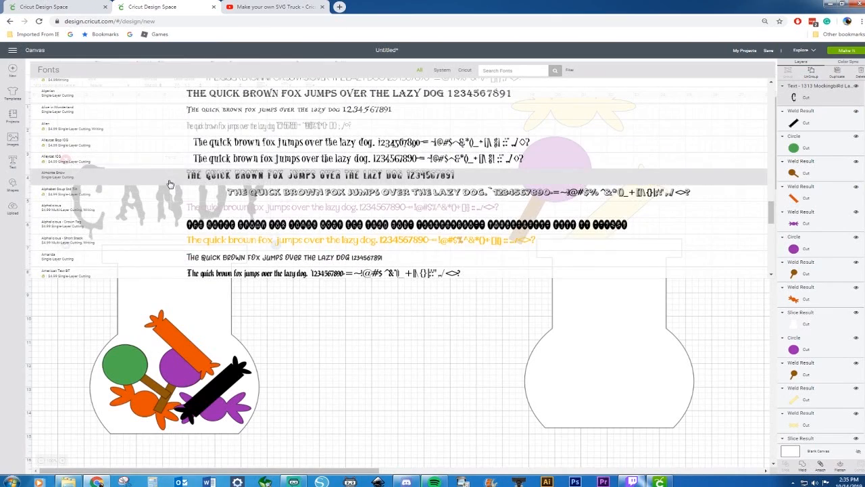
scroll(170, 184, down, 6)
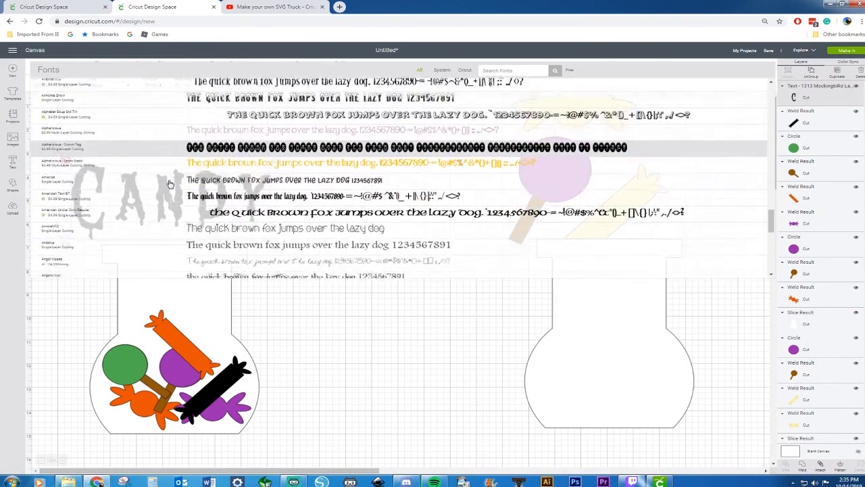
scroll(170, 184, down, 5)
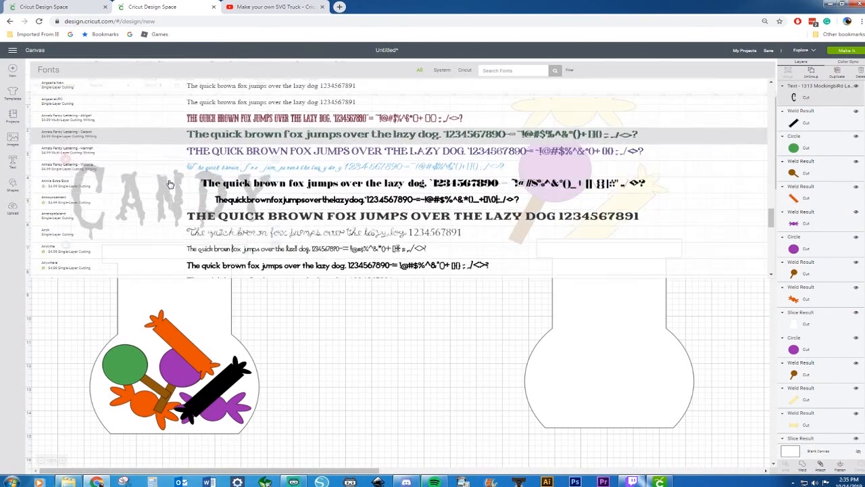
Step: Check which font the orange Candy title uses in the Candy SVG design, and return to the untitled design
click(59, 9)
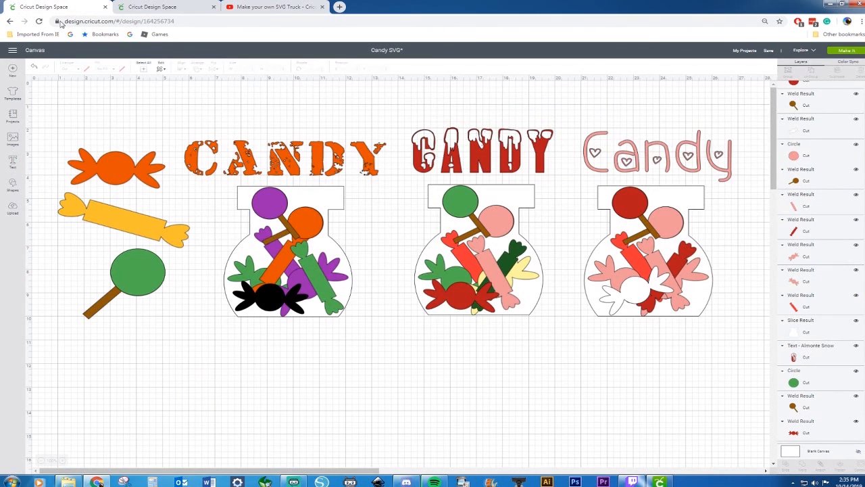
click(248, 166)
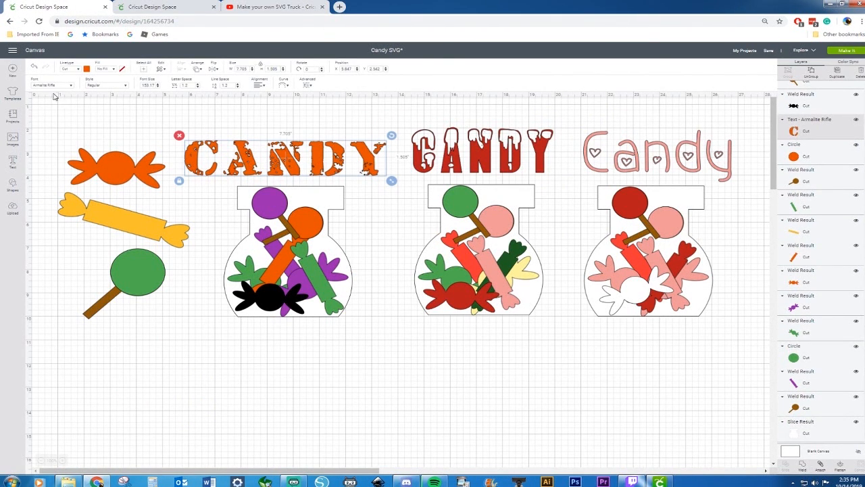
click(146, 10)
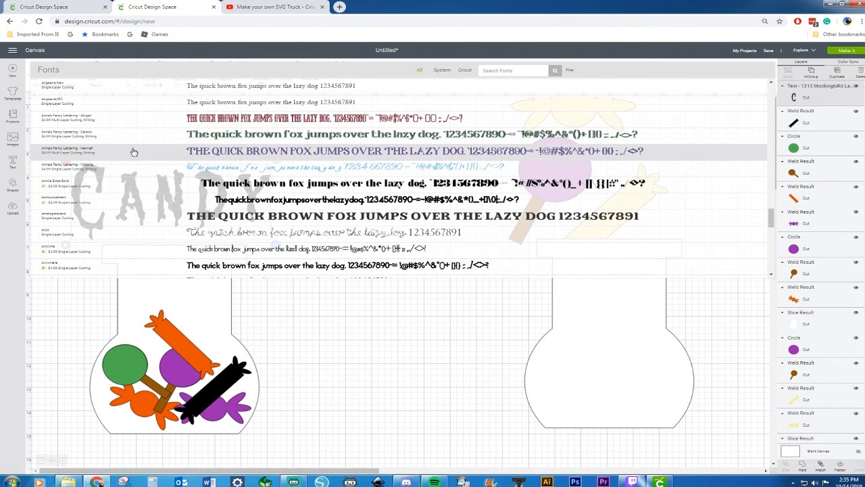
Step: Look for the Armalite Rifle font among the fonts starting with A, and close the font list without choosing one
scroll(134, 153, down, 1)
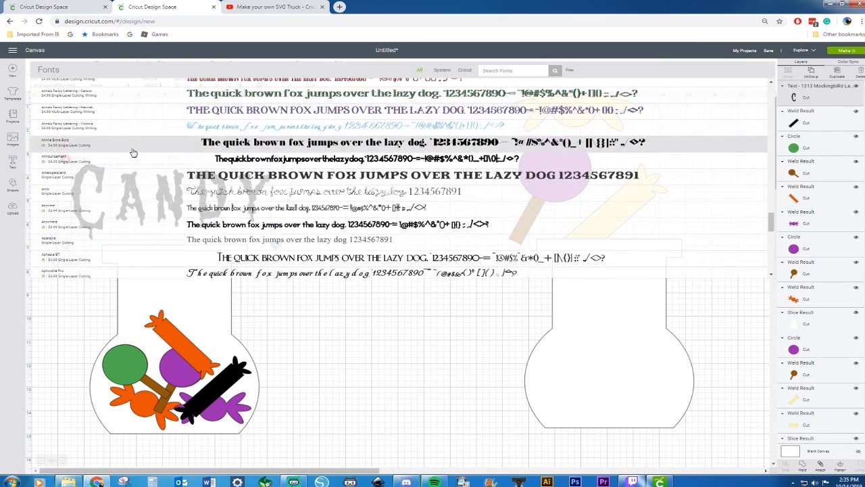
scroll(134, 152, down, 1)
scroll(134, 153, up, 2)
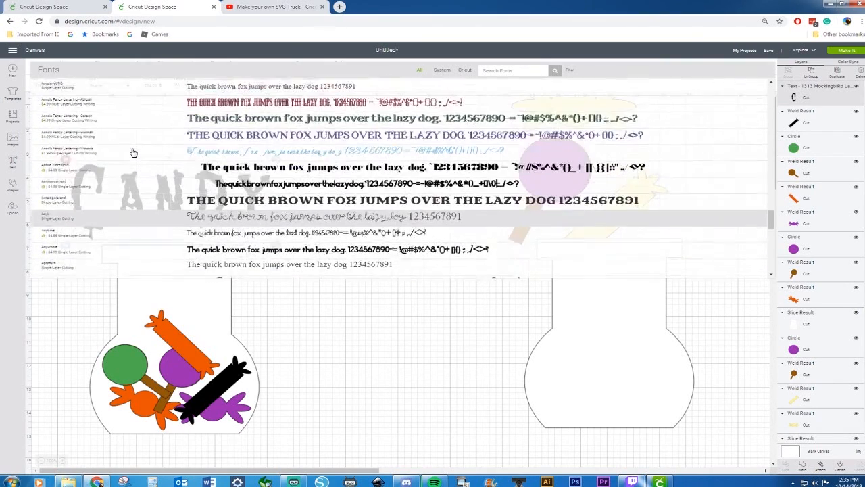
scroll(133, 153, up, 3)
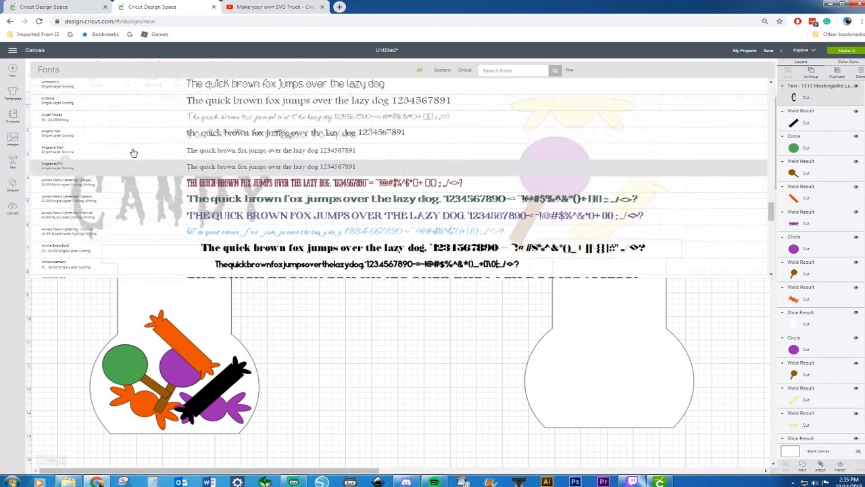
scroll(134, 152, up, 1)
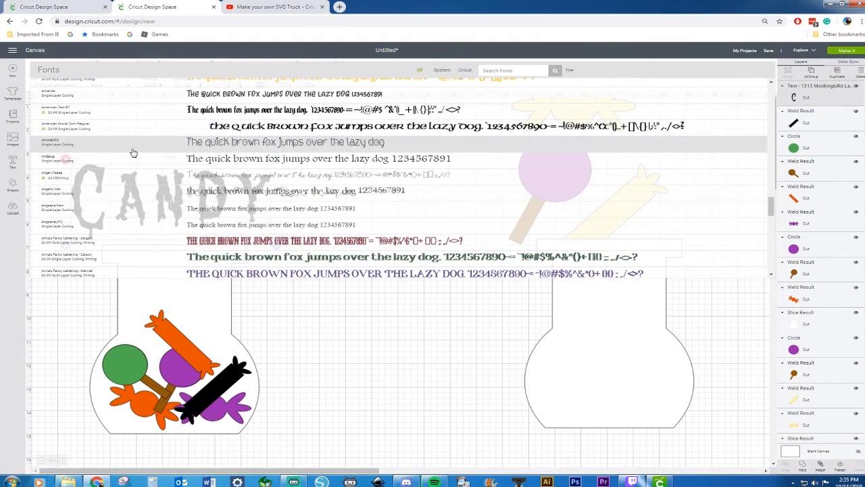
scroll(134, 153, up, 2)
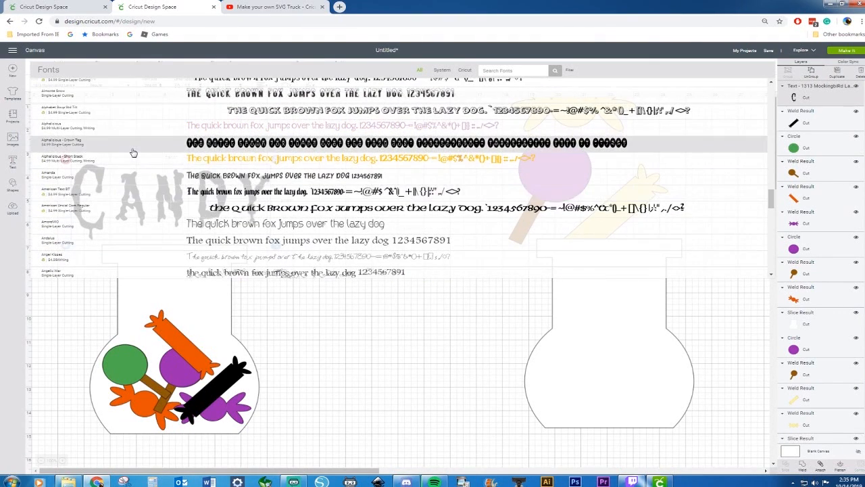
scroll(134, 152, up, 2)
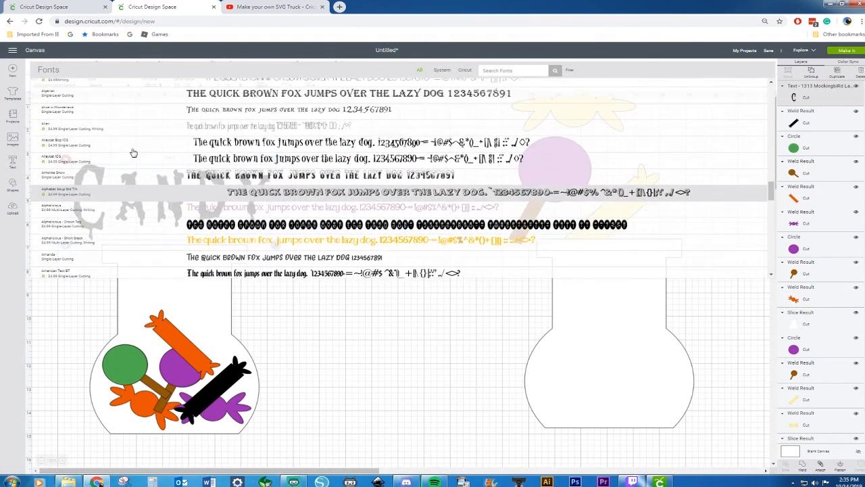
scroll(134, 153, up, 2)
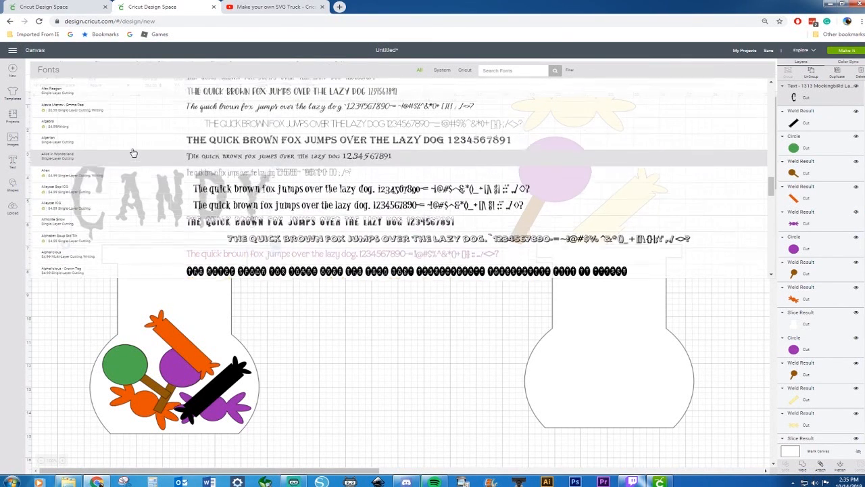
scroll(134, 153, up, 1)
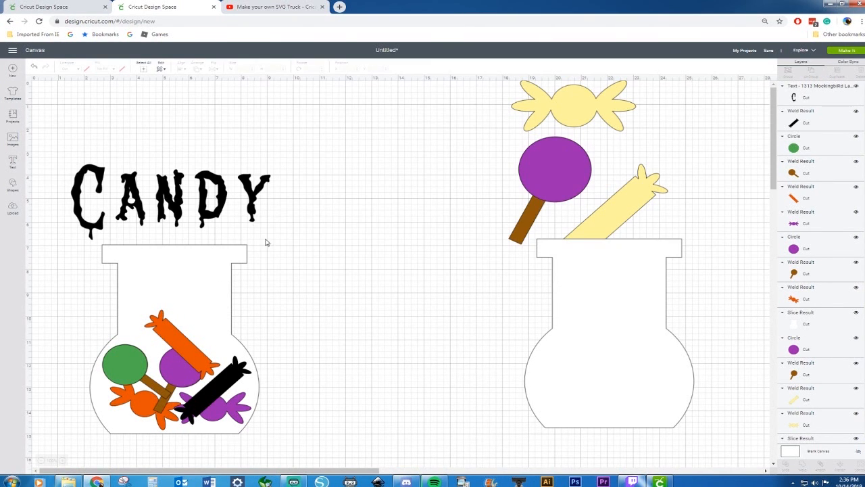
Step: Recolor the Candy title green and move it slightly lower so its drips reach the rim of the filled jar
click(254, 210)
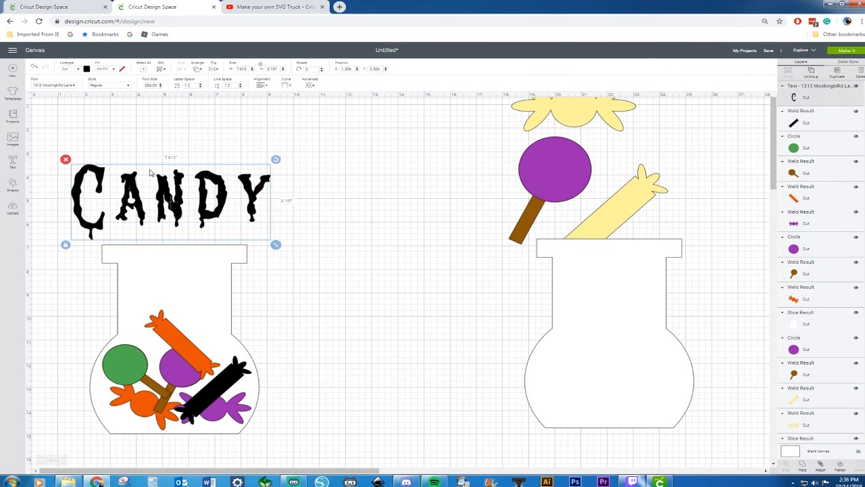
click(86, 69)
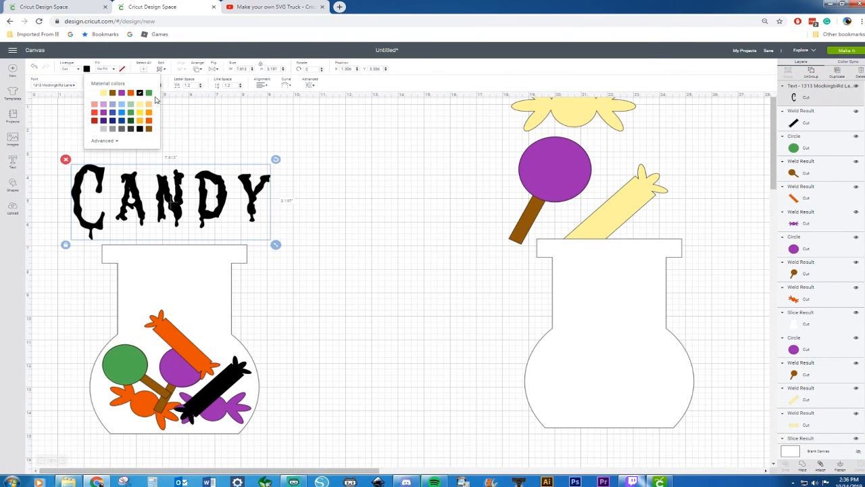
click(148, 93)
click(250, 110)
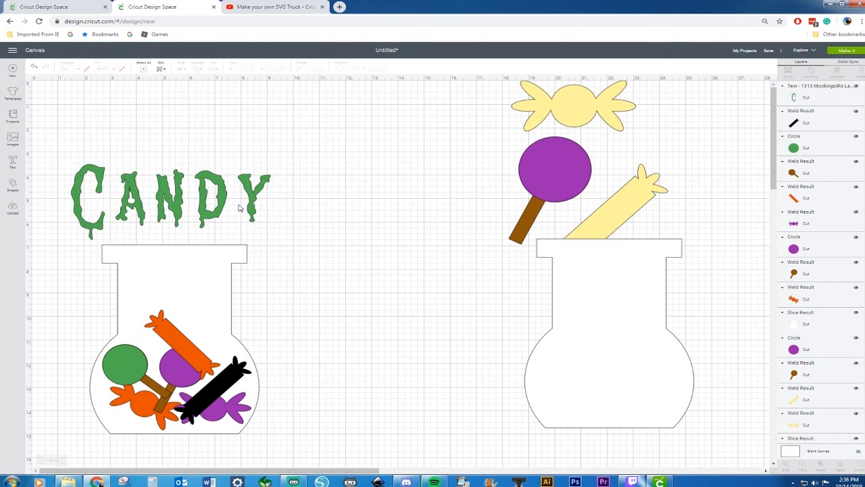
drag(221, 210, 227, 223)
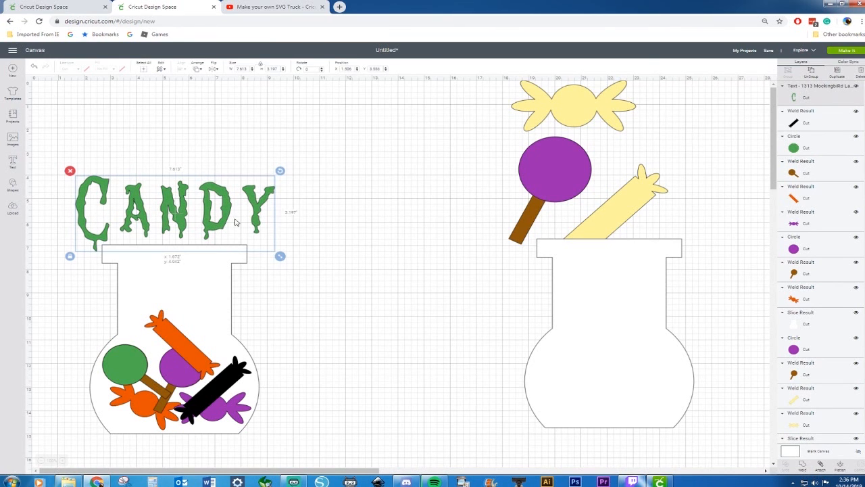
click(365, 223)
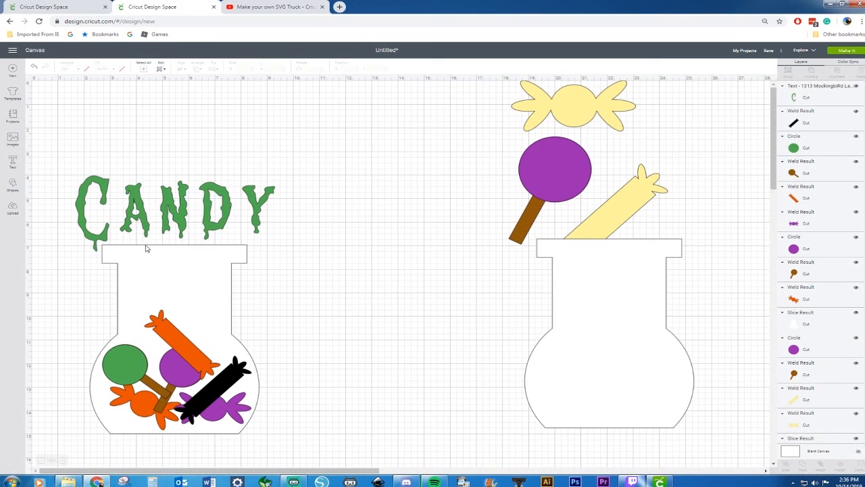
Step: Rotate the black long candy to slope down to the right and place it over the purple candy in the jar
drag(226, 394, 318, 402)
drag(353, 363, 210, 393)
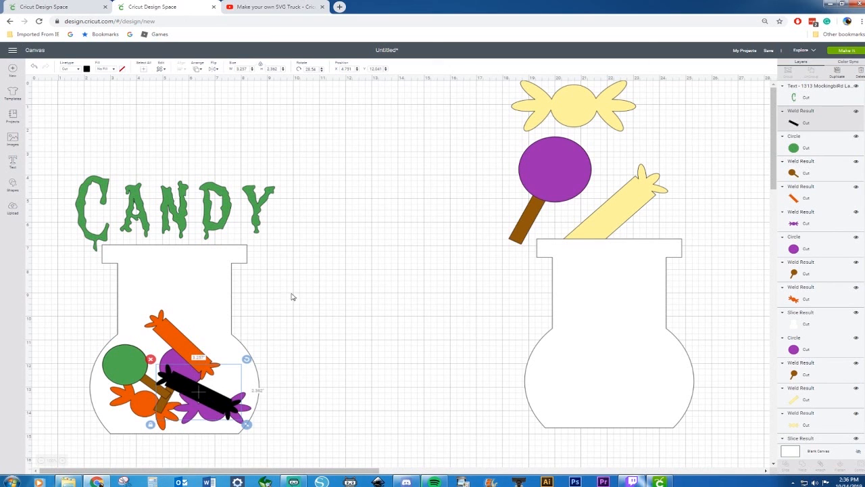
Step: Send the spare empty jar to the back and move it closer to the filled jar, with the loose candies grouped lower on its right
right_click(640, 294)
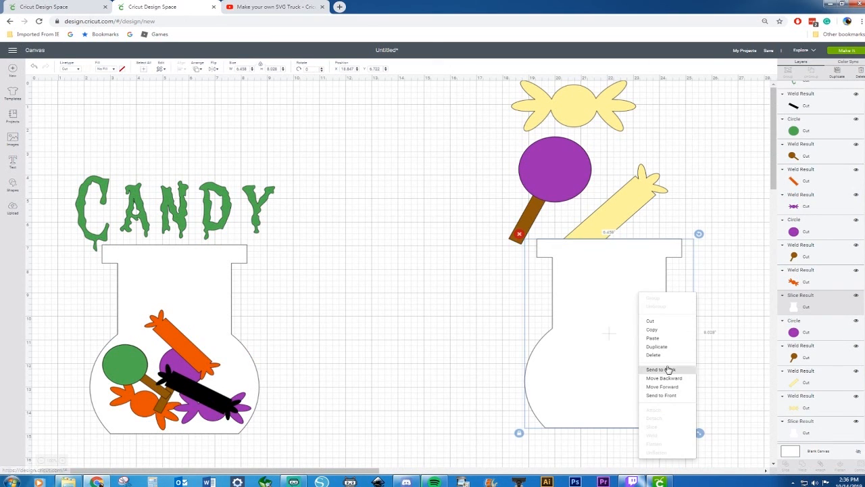
click(667, 371)
click(477, 313)
drag(622, 371, 463, 380)
click(602, 371)
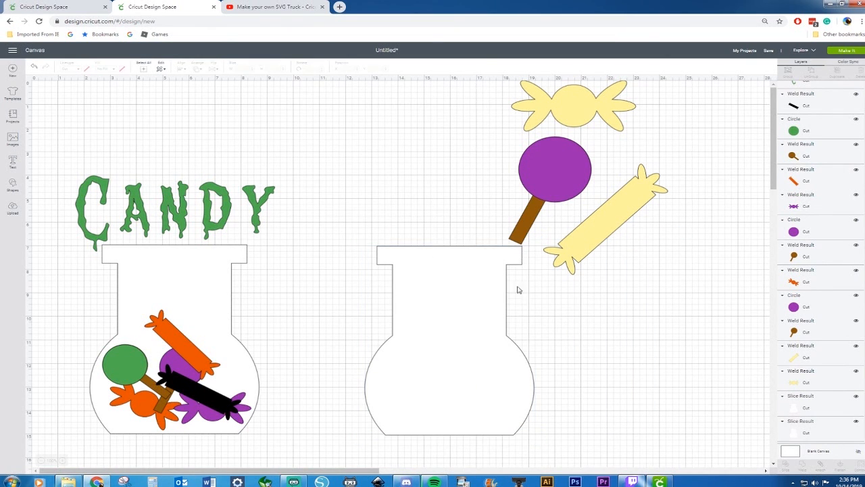
drag(479, 97, 658, 345)
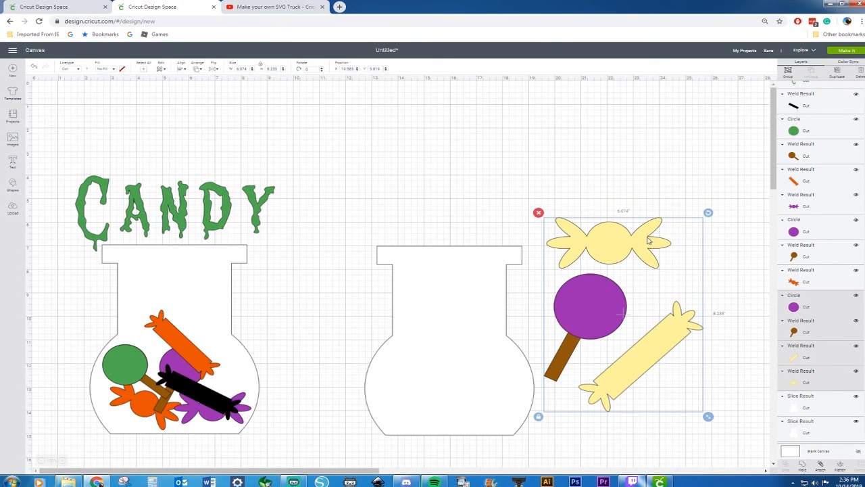
Step: Recolor the loose yellow round wrapped candy dark green
click(613, 236)
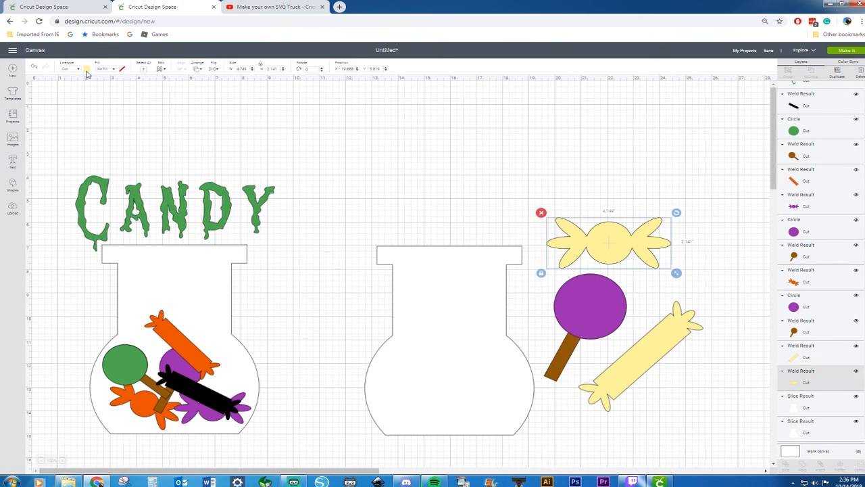
click(87, 70)
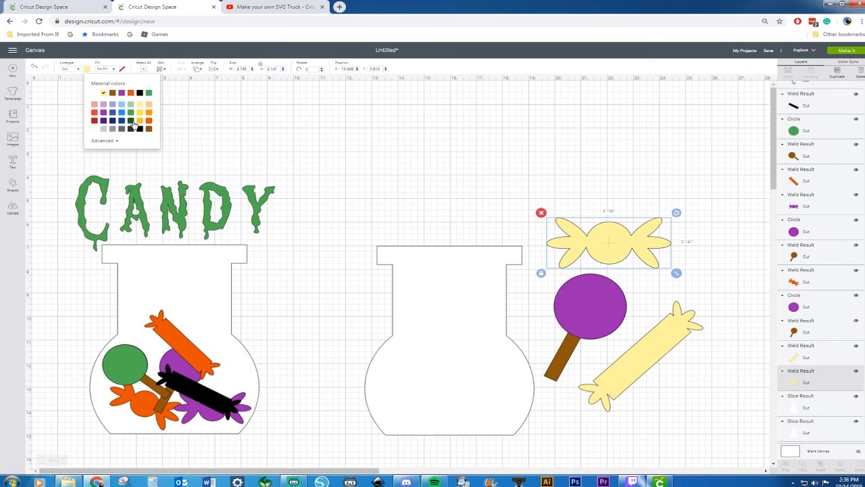
click(132, 122)
Step: Recolor the loose purple lollipop head dark red and the loose pale yellow long candy white
click(611, 304)
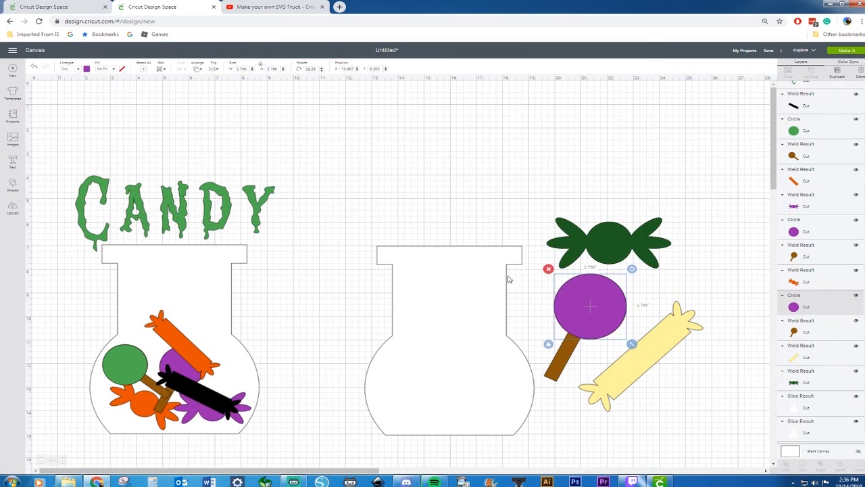
click(87, 70)
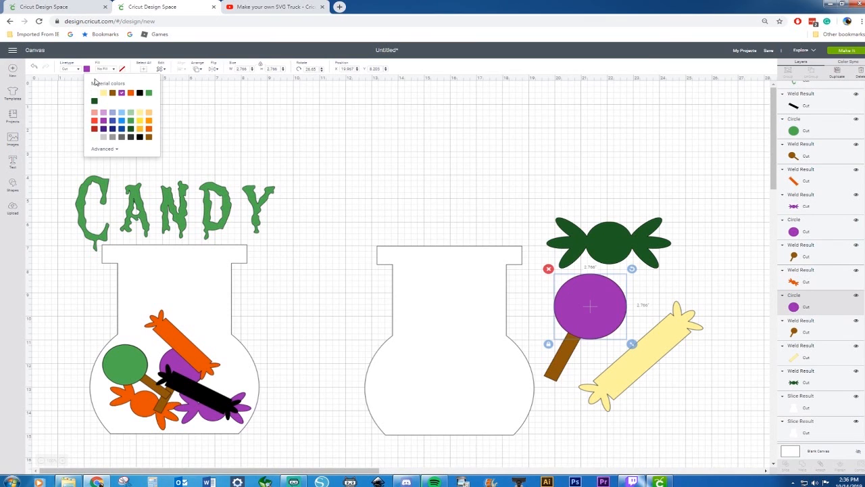
click(94, 128)
click(654, 350)
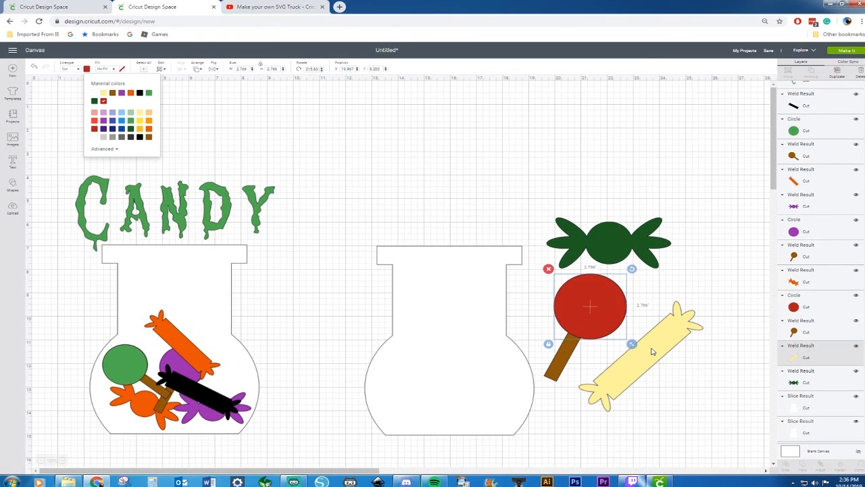
click(88, 71)
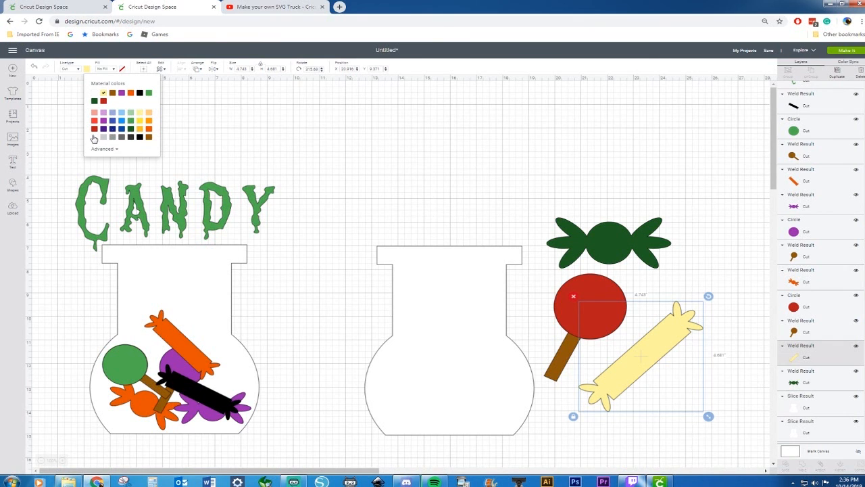
click(95, 137)
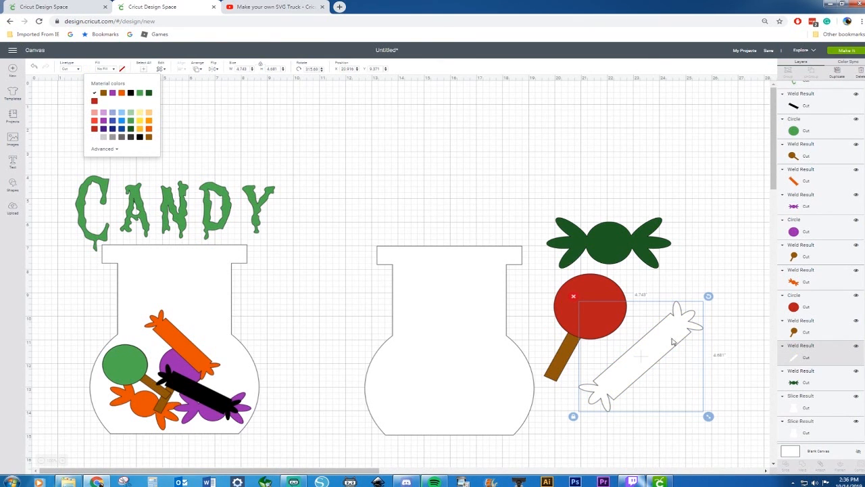
Step: Duplicate the three loose candies and place a copy, shrunk to roughly half size, at the upper left of the second jar
drag(557, 199, 683, 396)
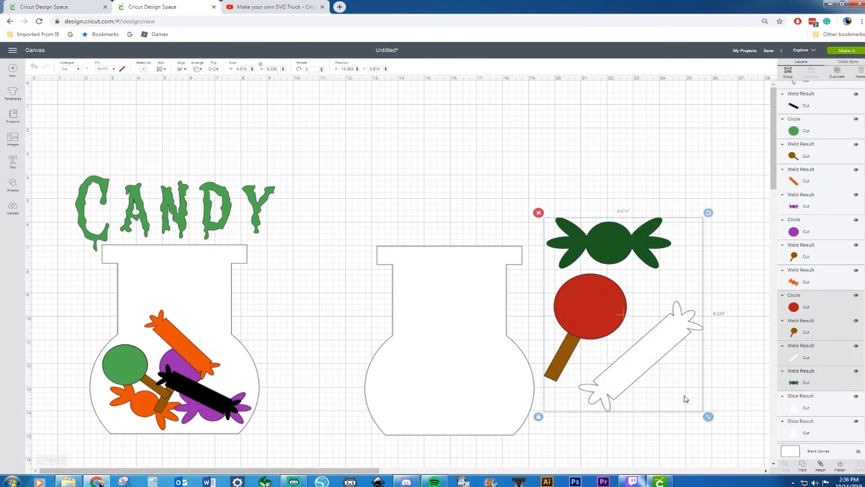
key(ctrl+c)
key(ctrl+v)
drag(658, 380, 442, 302)
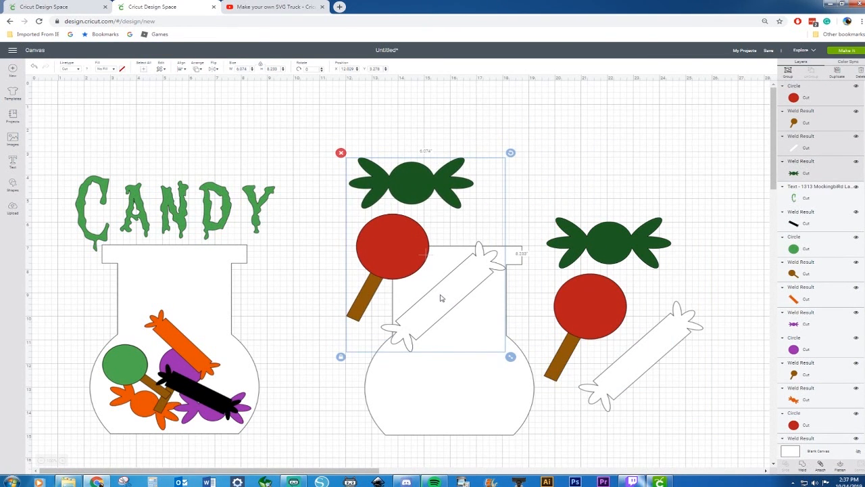
drag(511, 358, 442, 278)
click(459, 185)
Step: Shrink the original set of loose candies to the right of the second jar to roughly the size of the copied set
drag(527, 206, 714, 428)
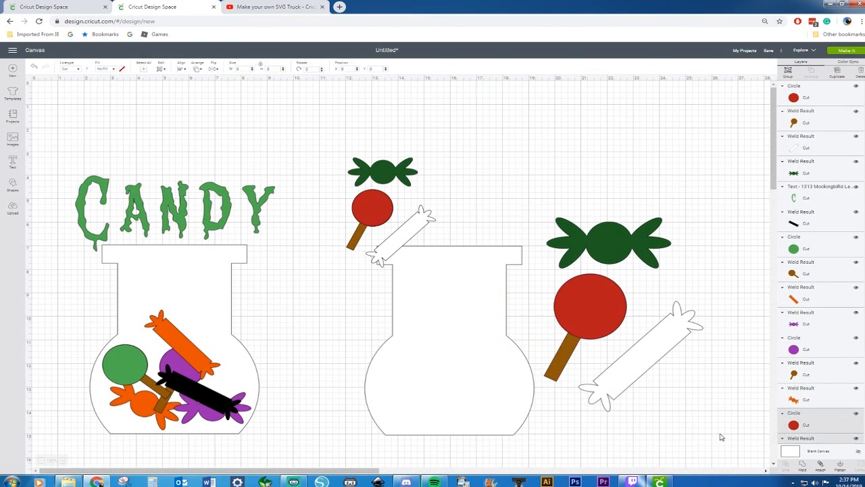
click(736, 396)
drag(715, 211, 572, 425)
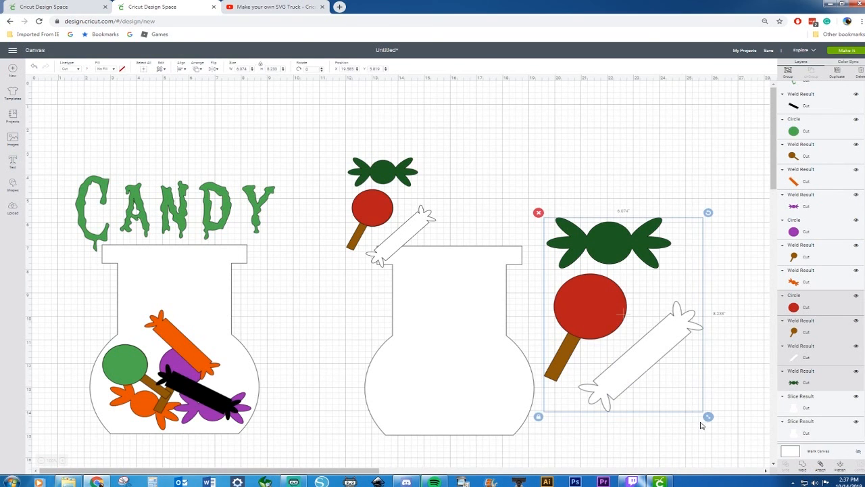
drag(703, 425, 669, 349)
click(709, 342)
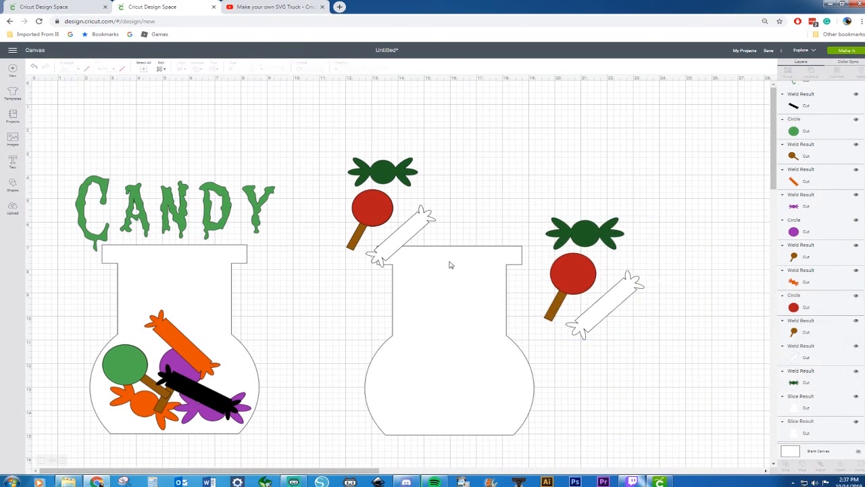
Step: Recolor the copied long candy green and the copied lollipop head white
click(402, 237)
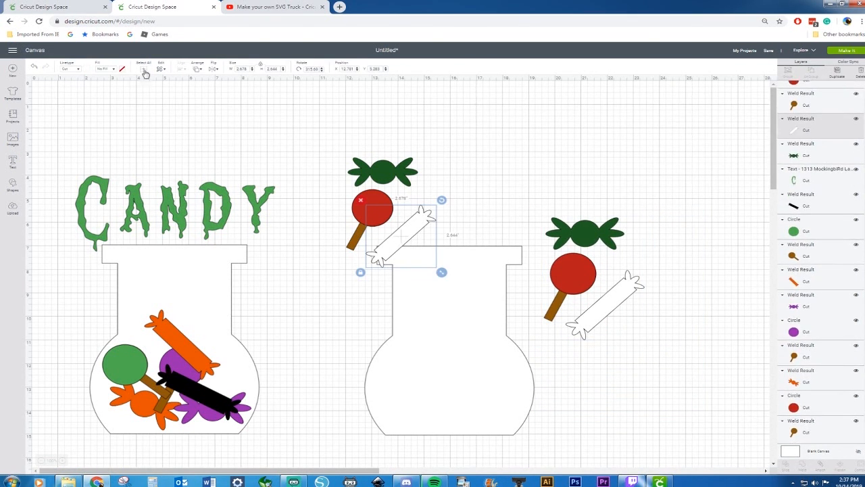
click(85, 71)
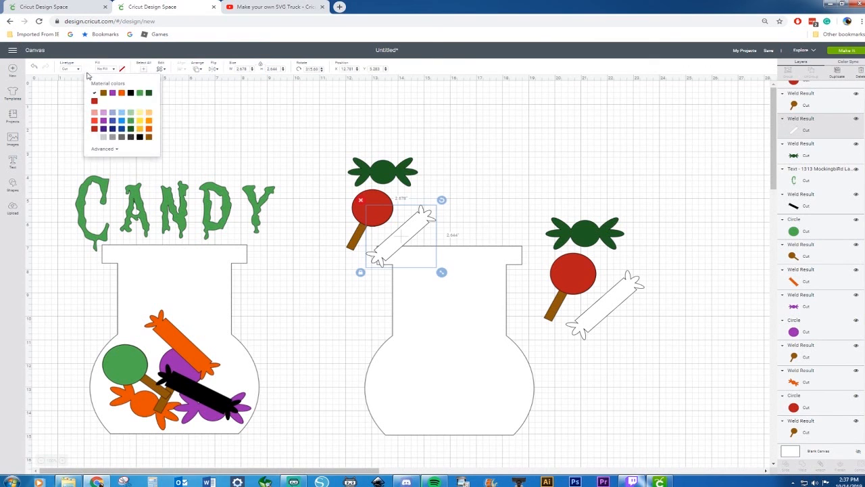
click(140, 94)
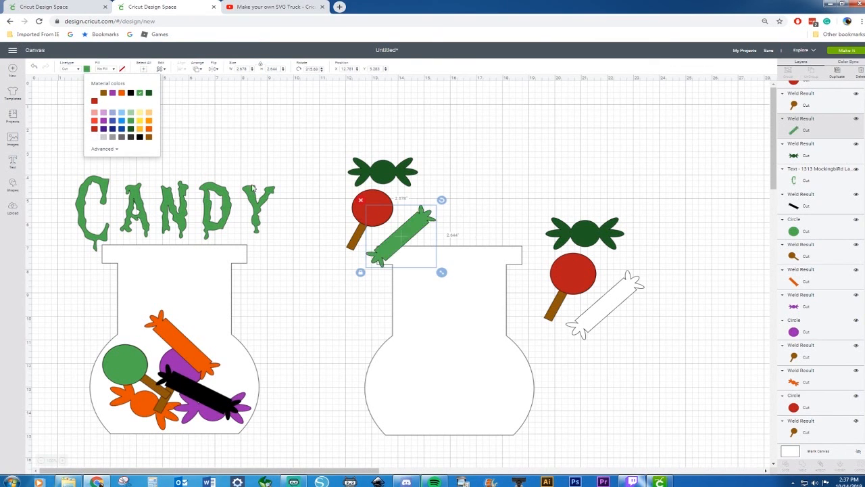
click(372, 208)
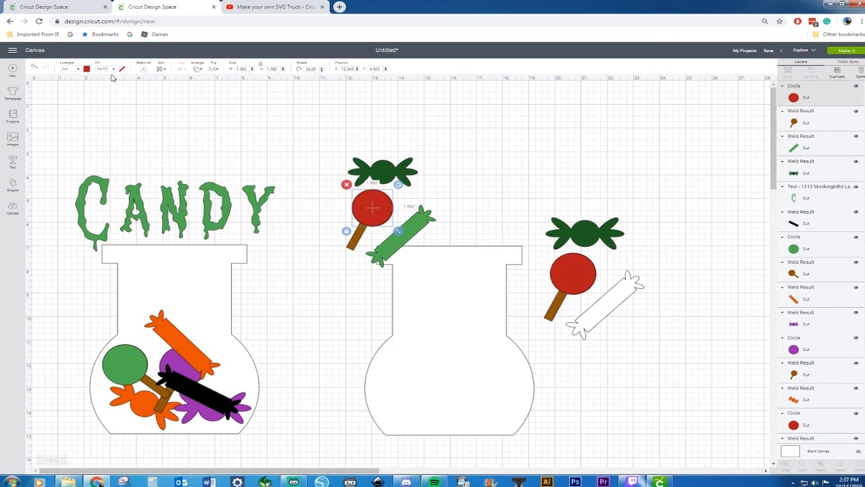
click(87, 70)
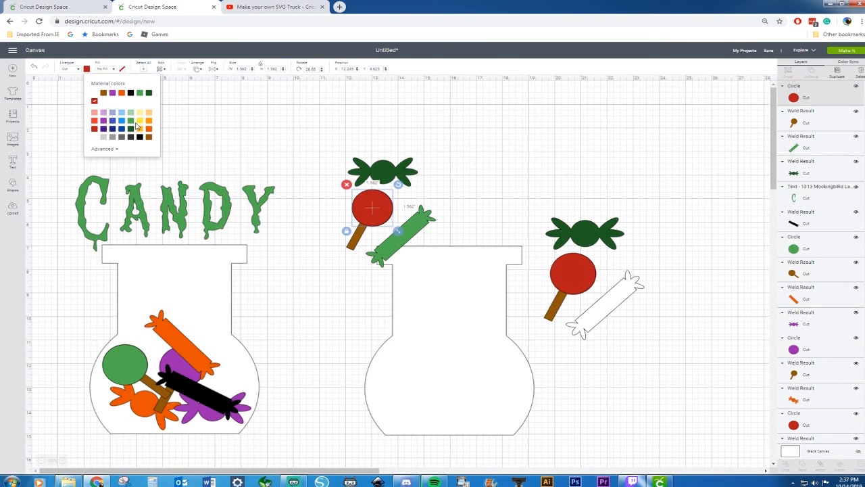
click(94, 137)
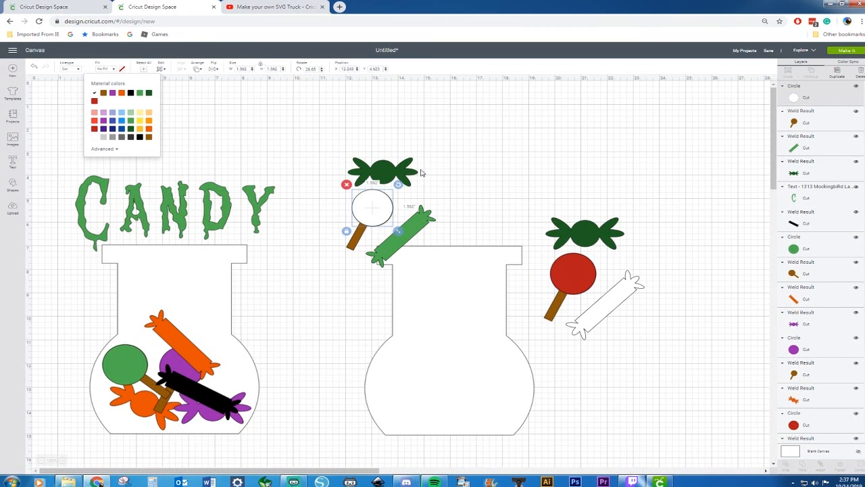
Step: Recolor the copied dark green round wrapped candy dark red
click(387, 167)
click(86, 70)
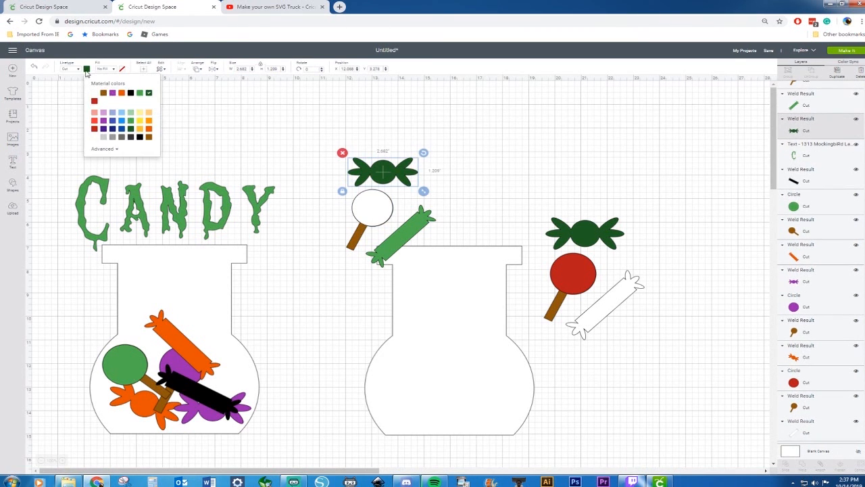
click(94, 130)
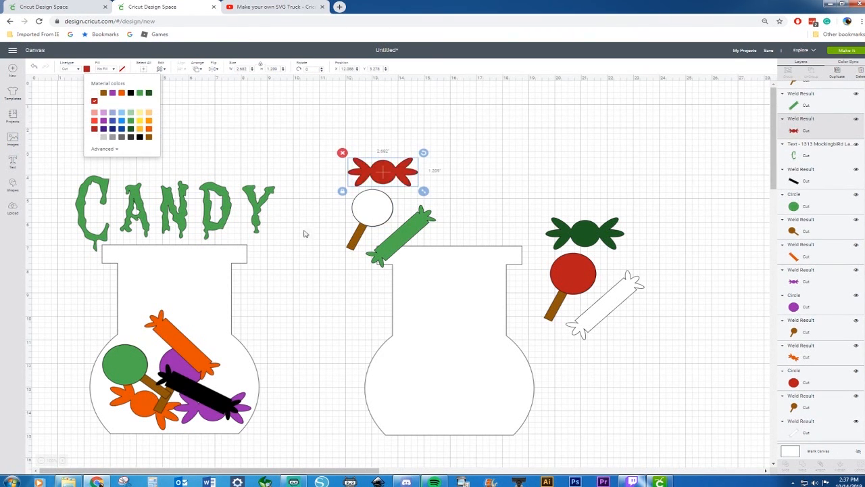
Step: Move the green long candy and white lollipop into the second jar and enlarge them together with the copied red wrapped candy
drag(426, 242, 427, 393)
drag(323, 193, 472, 392)
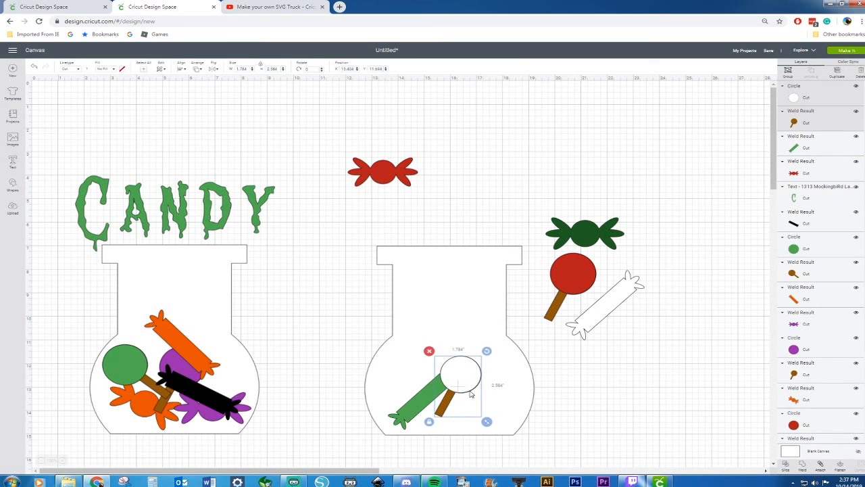
shift+click(426, 397)
shift+click(379, 177)
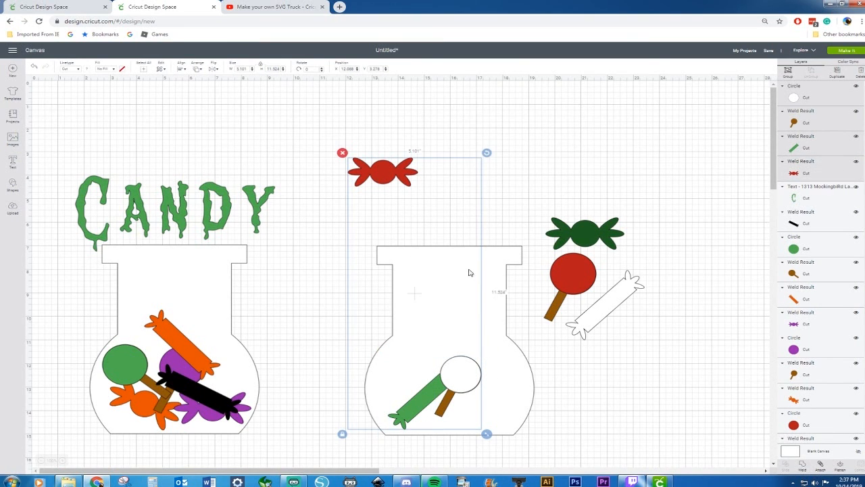
drag(487, 434, 501, 463)
drag(494, 409, 485, 457)
click(599, 425)
Step: Rotate the green long candy to slope down to the right in the second jar and place the red wrapped candy at its lower left
drag(370, 420, 460, 412)
click(537, 348)
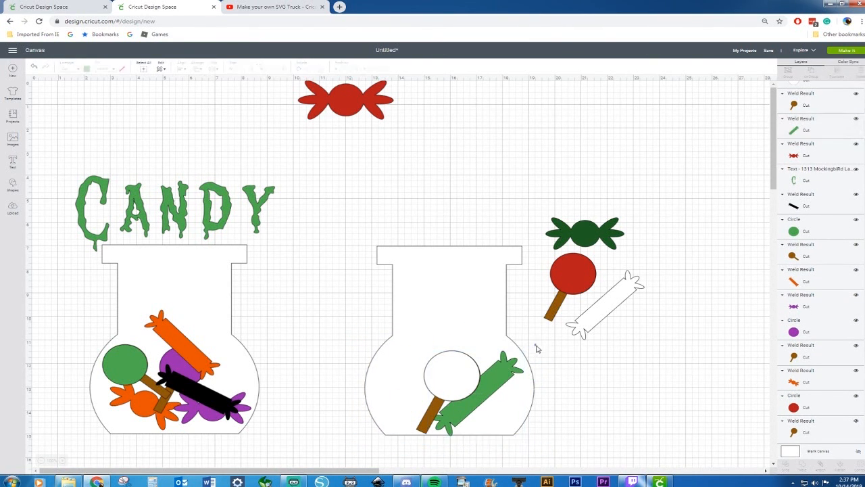
click(521, 369)
drag(530, 348, 549, 420)
drag(501, 407, 498, 417)
drag(360, 100, 425, 402)
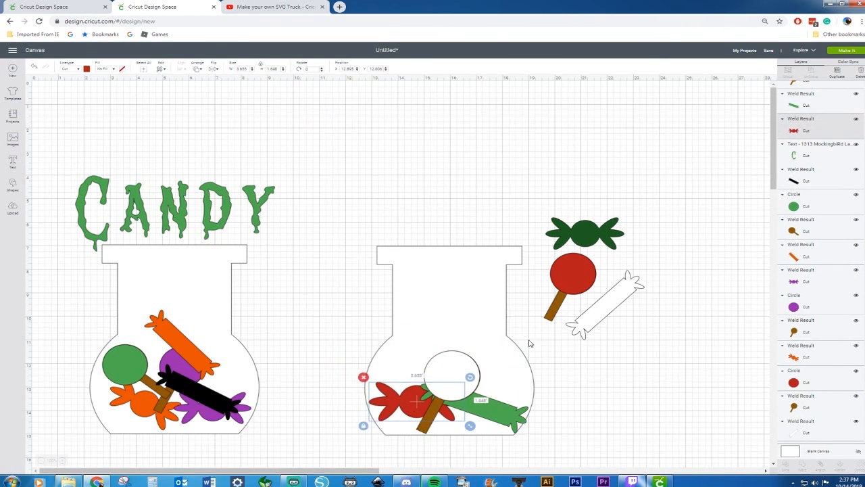
Step: Flip the loose red lollipop and white long candy horizontally and place them with the dark green wrapped candy in the second jar
drag(546, 251, 647, 342)
drag(572, 298, 635, 345)
right_click(636, 345)
click(212, 73)
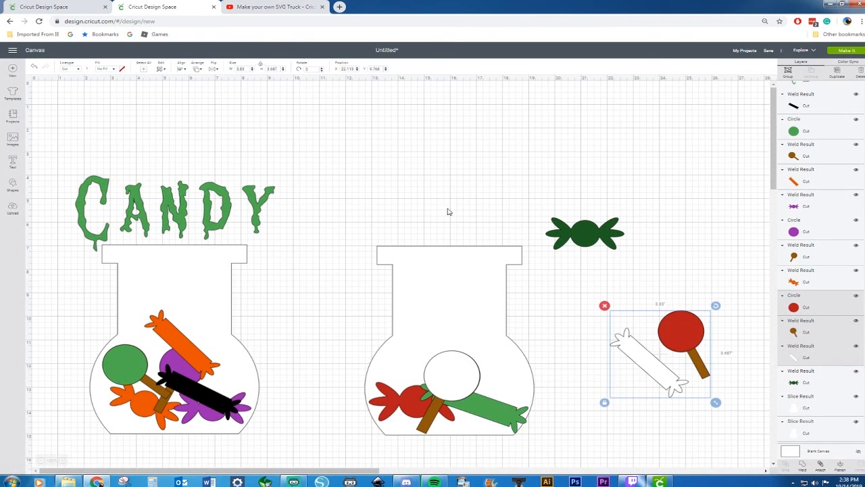
drag(664, 347, 454, 352)
drag(597, 227, 501, 378)
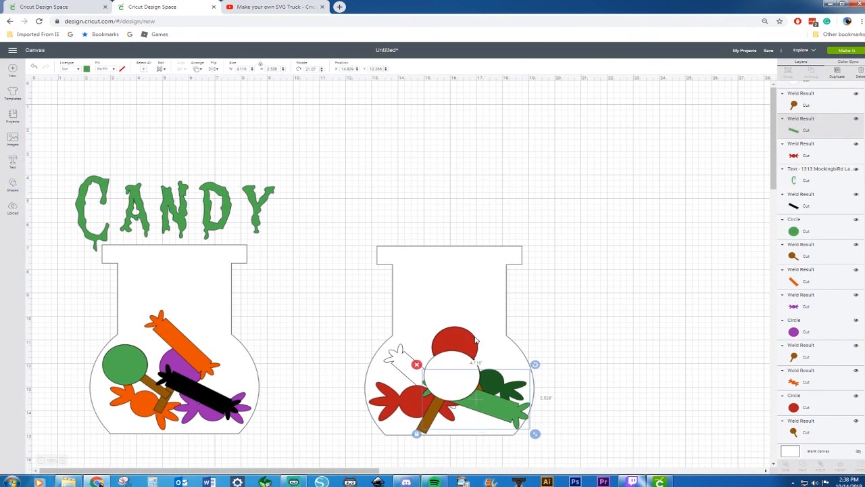
Step: Move the white lollipop with its stick to the right side of the second jar, over the green long candy
click(471, 337)
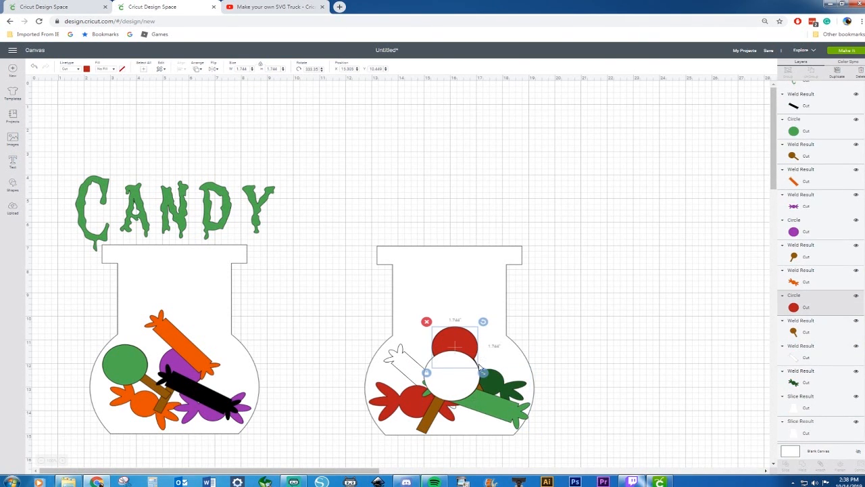
click(448, 385)
shift+click(435, 406)
drag(450, 394, 505, 385)
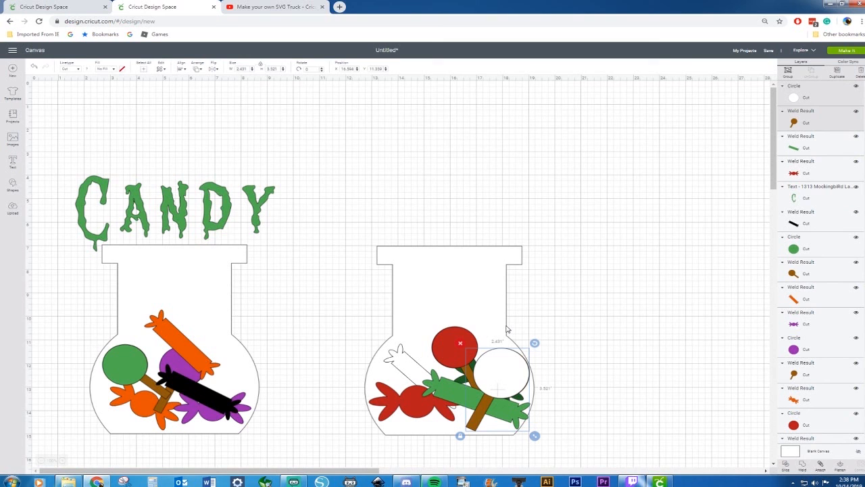
click(597, 262)
Step: Duplicate the green Candy title and place the copy just above the second jar's rim
click(254, 207)
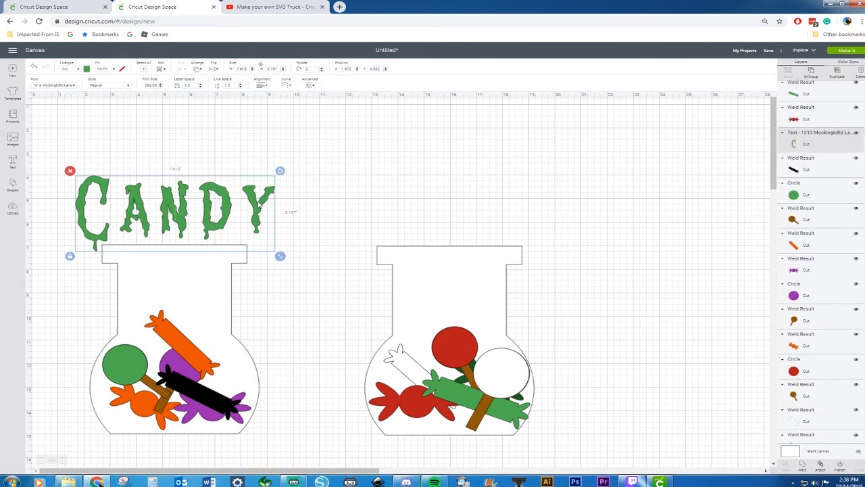
drag(261, 221, 521, 199)
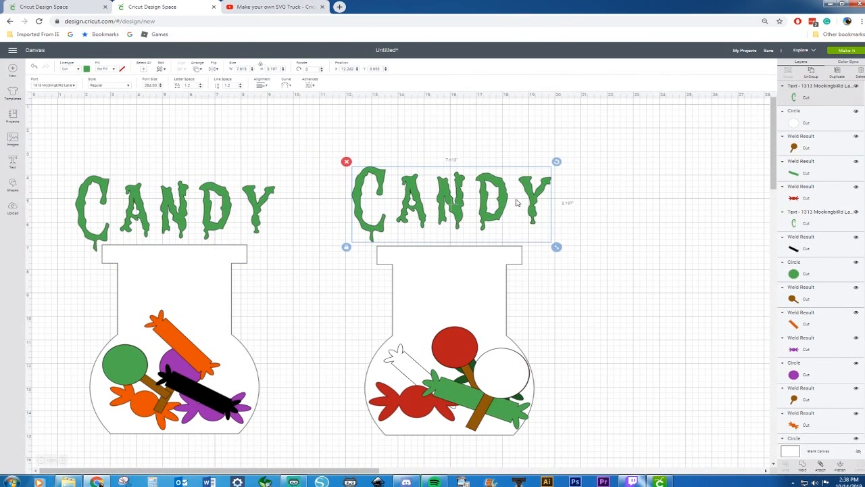
Step: Browse the font list for a different typeface for the second jar's Candy title
click(52, 88)
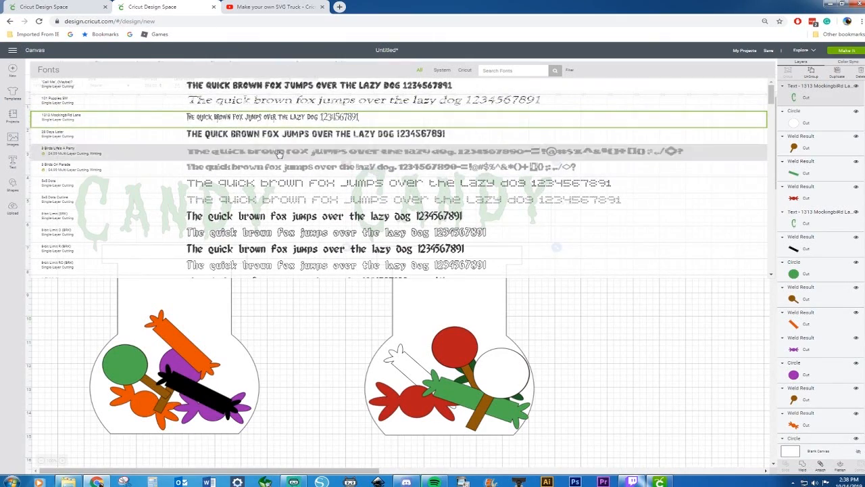
scroll(278, 154, down, 5)
scroll(278, 137, down, 10)
scroll(279, 137, down, 5)
scroll(279, 137, down, 10)
scroll(279, 136, down, 5)
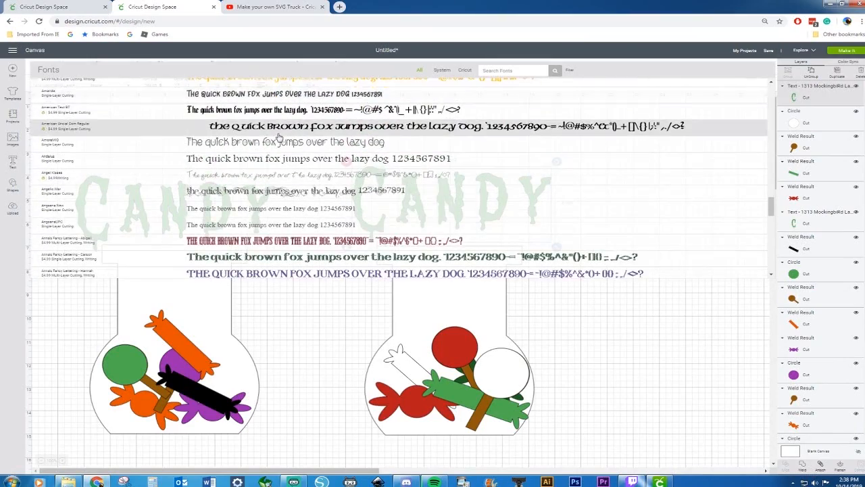
scroll(278, 137, down, 5)
scroll(278, 137, down, 5)
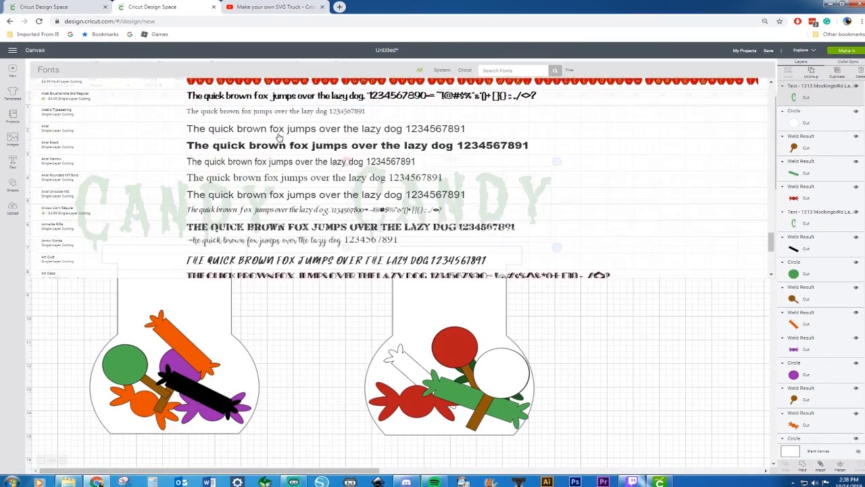
scroll(278, 137, down, 5)
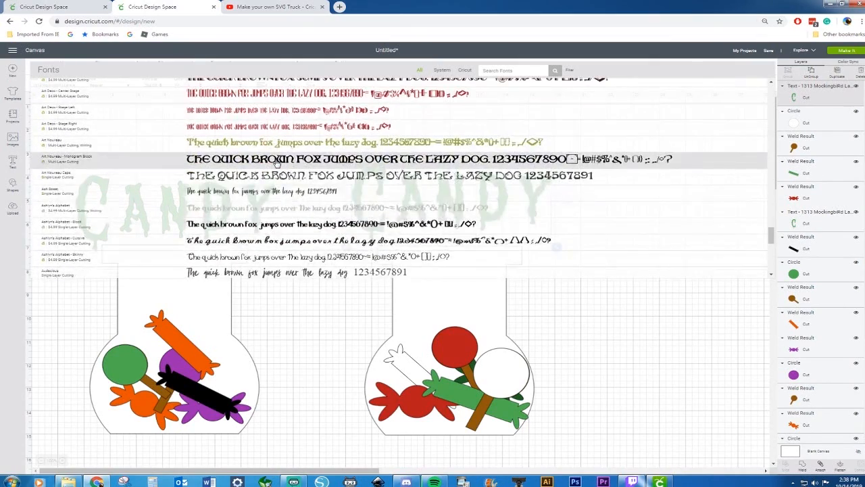
scroll(276, 162, down, 5)
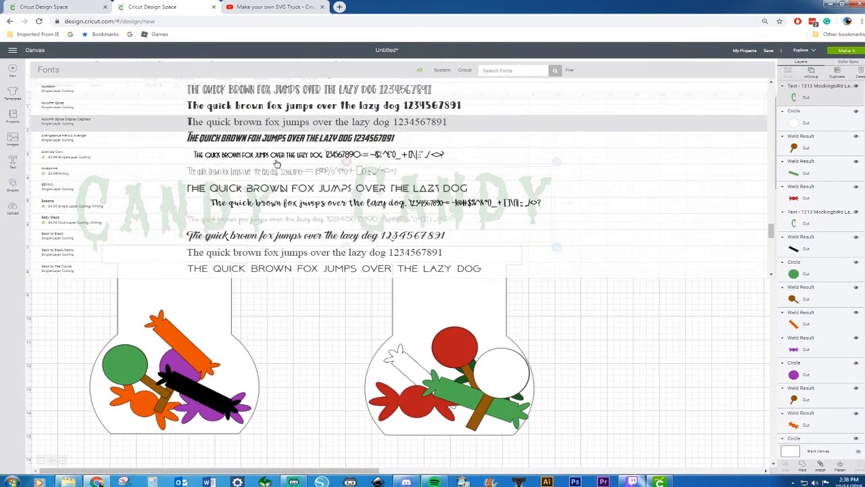
scroll(277, 162, down, 3)
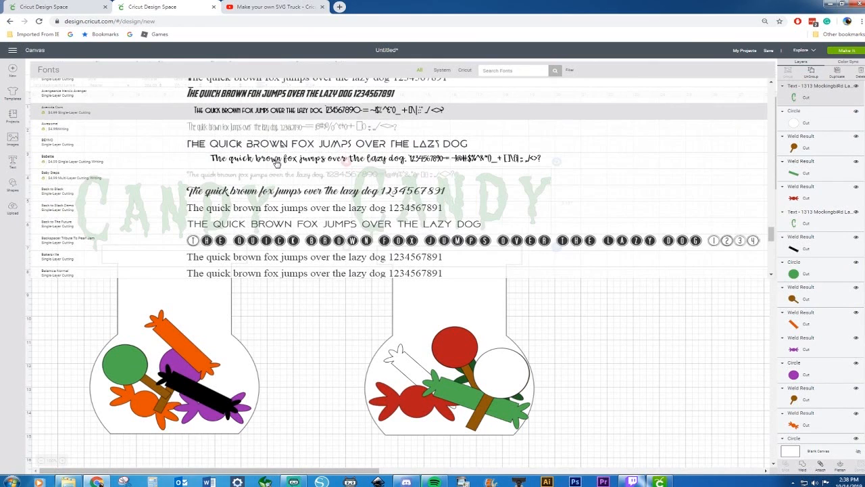
Step: Switch to the Candy SVG design and check which font its red snow-capped Candy title uses
click(39, 9)
click(497, 146)
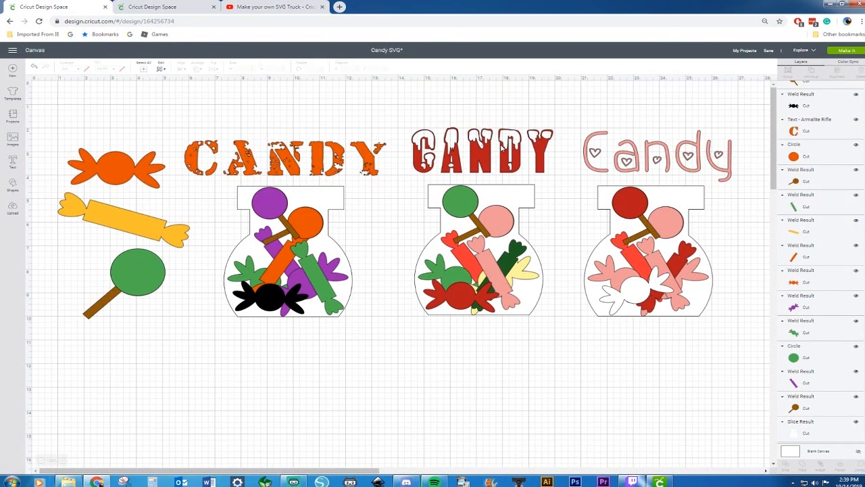
click(506, 150)
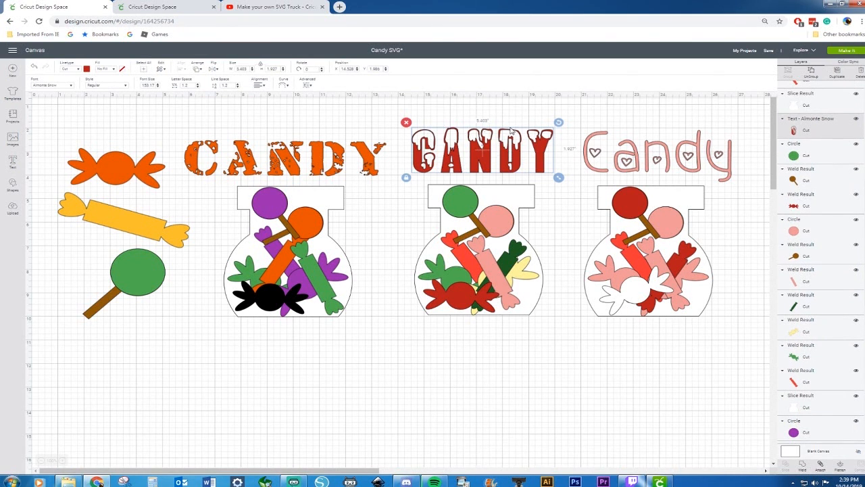
Step: Back in the untitled design, search the fonts for "alm" and apply Almonte Snow to the second jar's Candy title
click(163, 9)
click(529, 69)
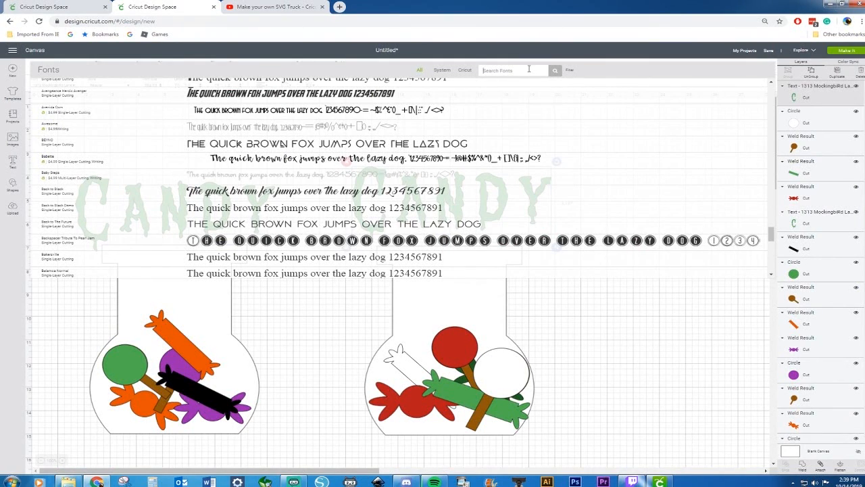
text(alm)
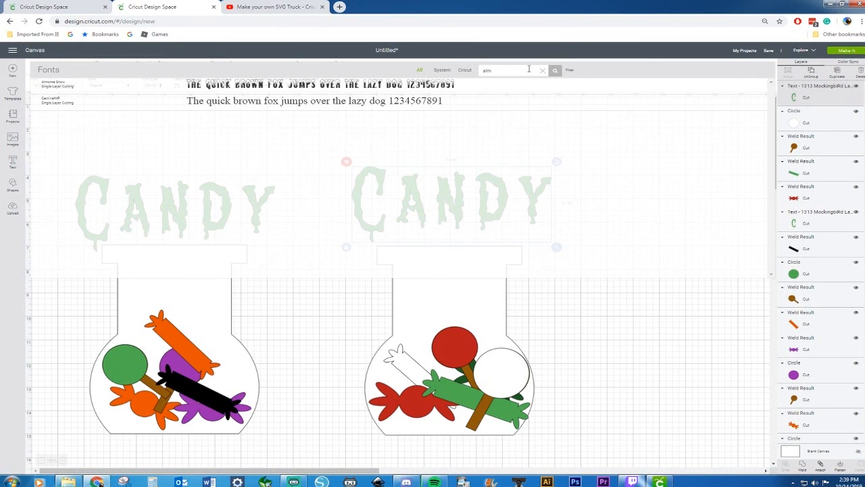
click(424, 85)
click(696, 217)
Step: Scale the second Candy title down to about 6.95 by 2.48 inches and place it just above the second jar's rim
click(582, 202)
drag(583, 202, 565, 191)
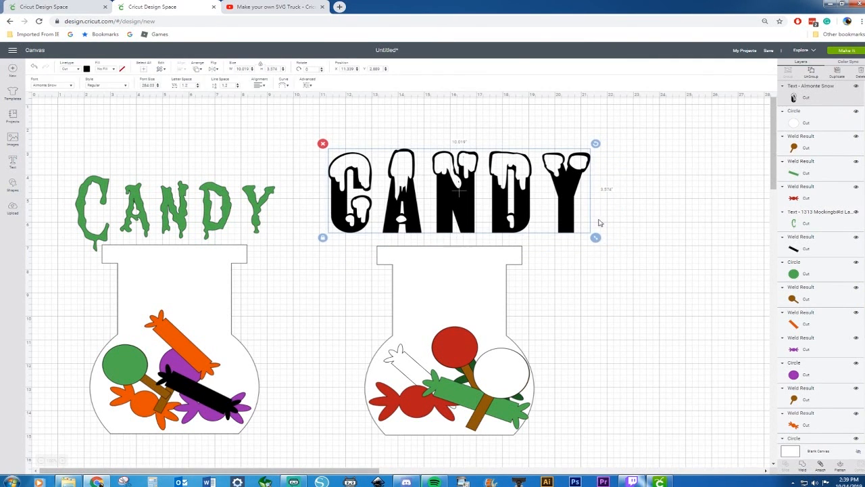
drag(595, 237, 516, 211)
drag(493, 183, 522, 217)
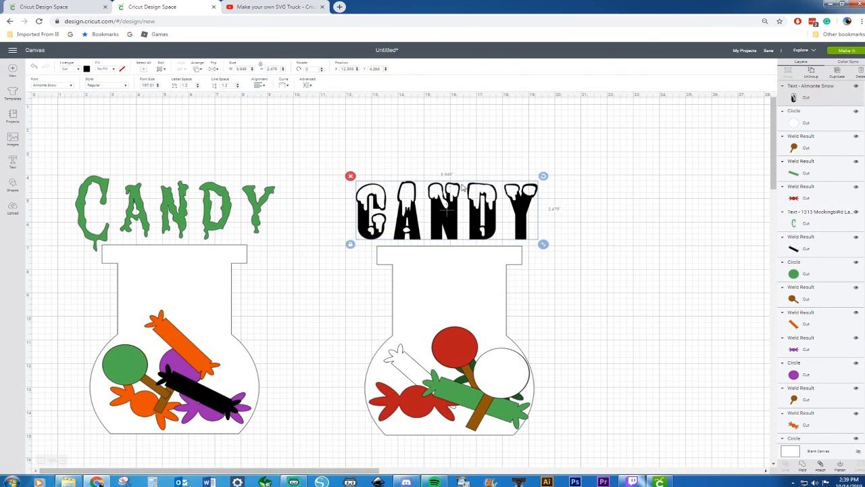
Step: Recolor the second jar's black Candy title dark red
click(87, 69)
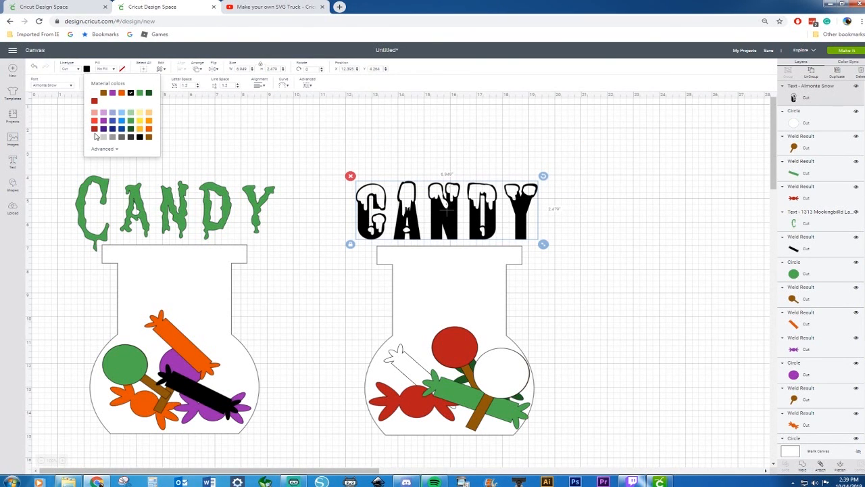
click(94, 129)
click(521, 156)
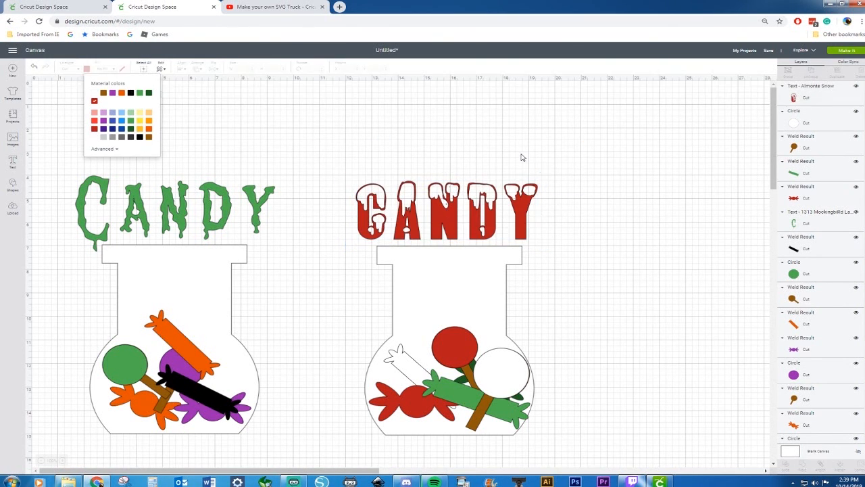
click(526, 208)
click(606, 196)
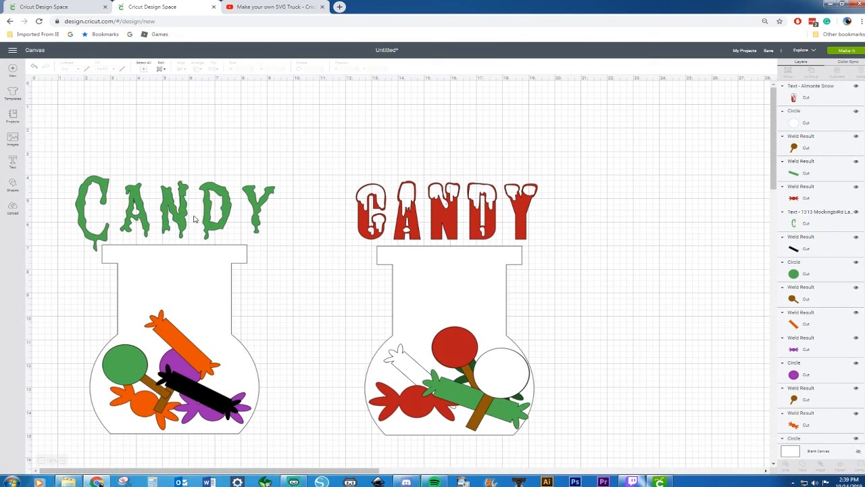
Step: Shift the green Candy title slightly to the right above the first jar
click(263, 210)
click(303, 246)
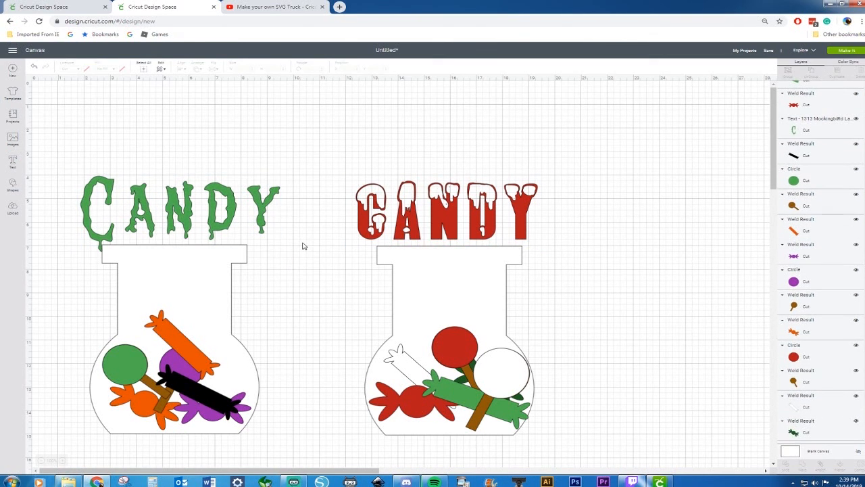